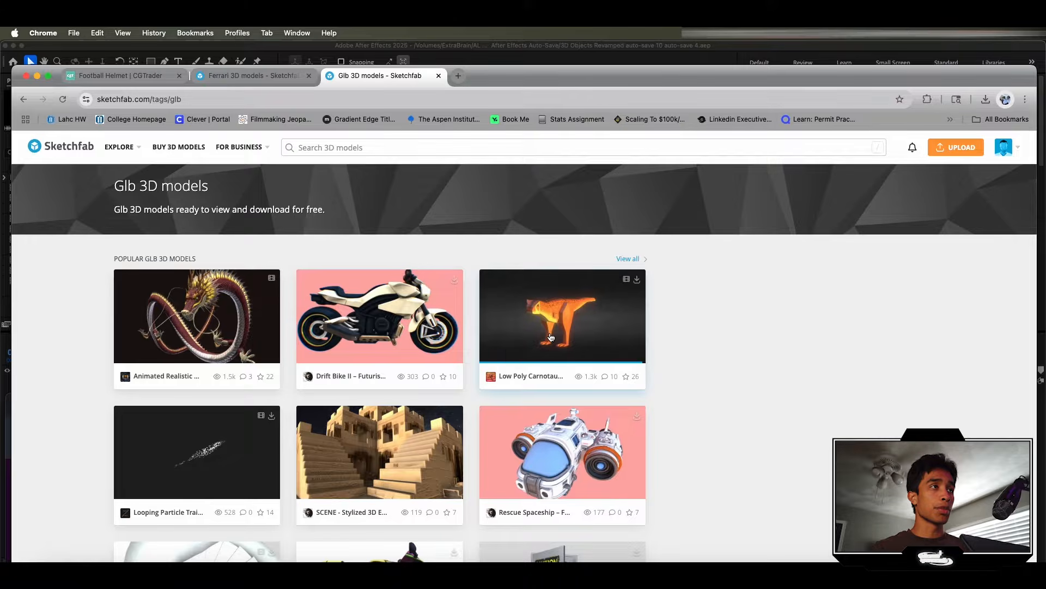
# Browse the popular GLB models on Sketchfab and examine the 2005 Ferrari F430 model and its download details
pyautogui.scroll(-15, 559, 339)
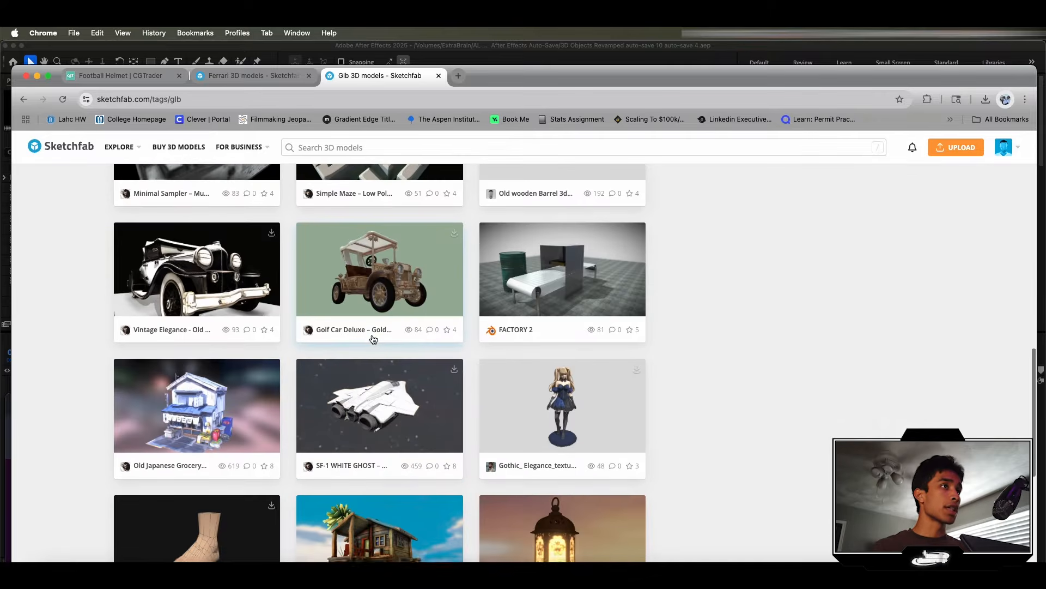
pyautogui.scroll(15, 373, 339)
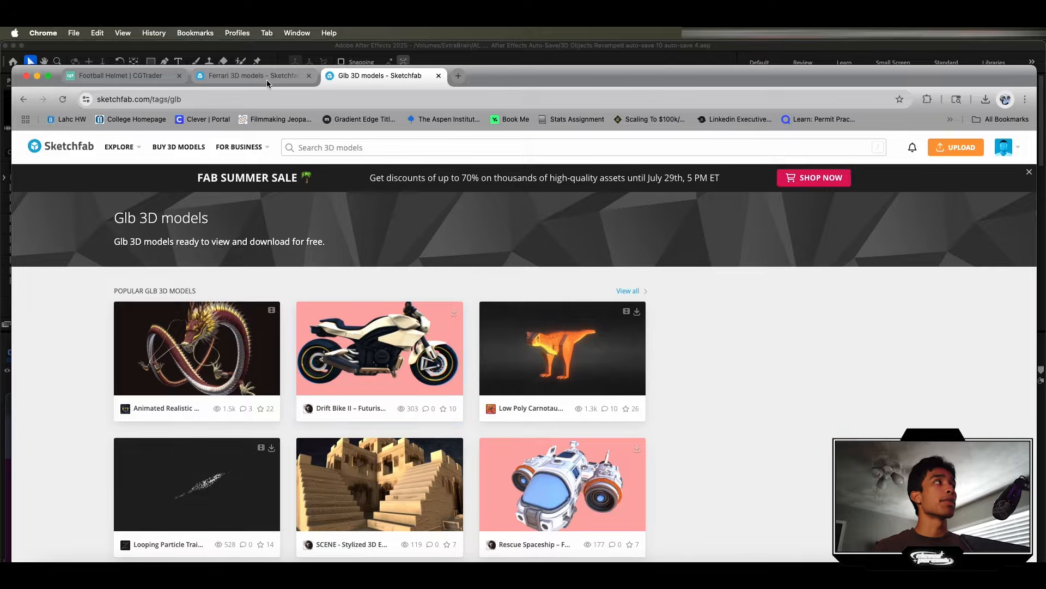
pyautogui.click(267, 79)
pyautogui.moveTo(401, 314); pyautogui.dragTo(507, 342)
pyautogui.scroll(5, 451, 328)
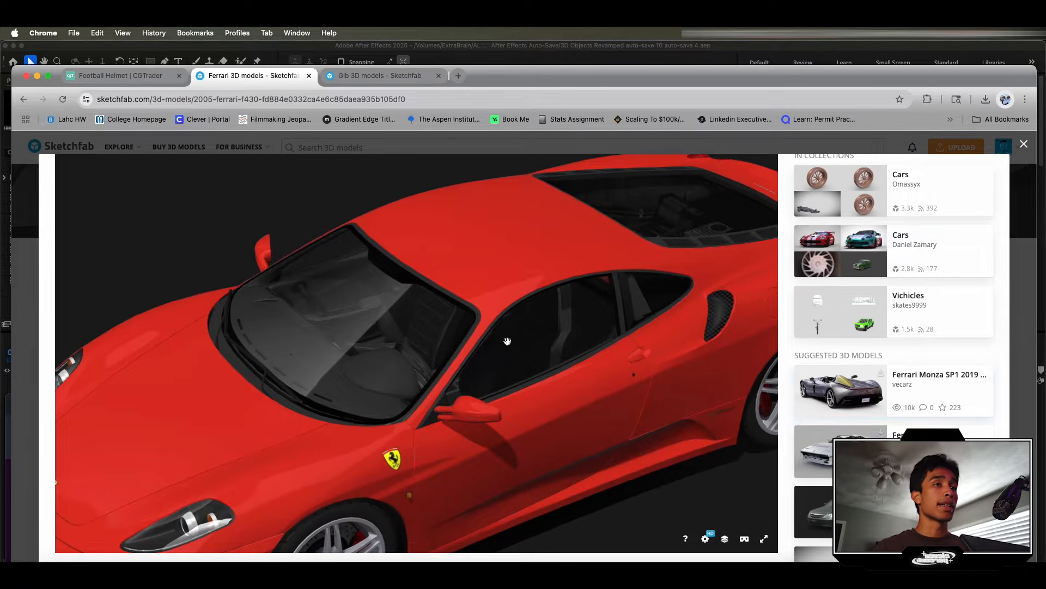
pyautogui.scroll(-4, 798, 389)
pyautogui.scroll(4, 92, 455)
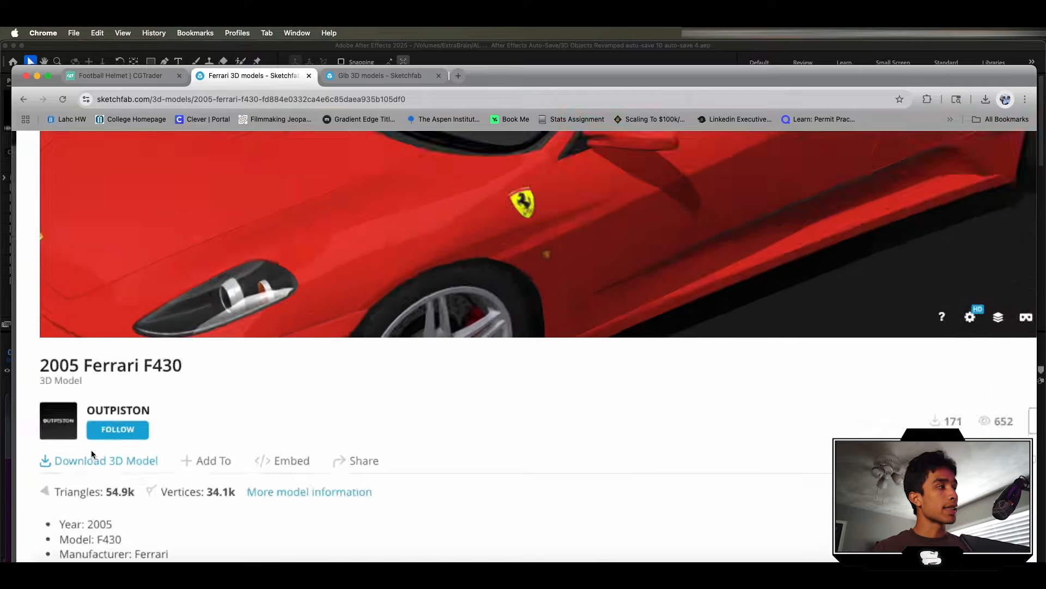
pyautogui.scroll(-4, 91, 455)
pyautogui.scroll(10, 91, 454)
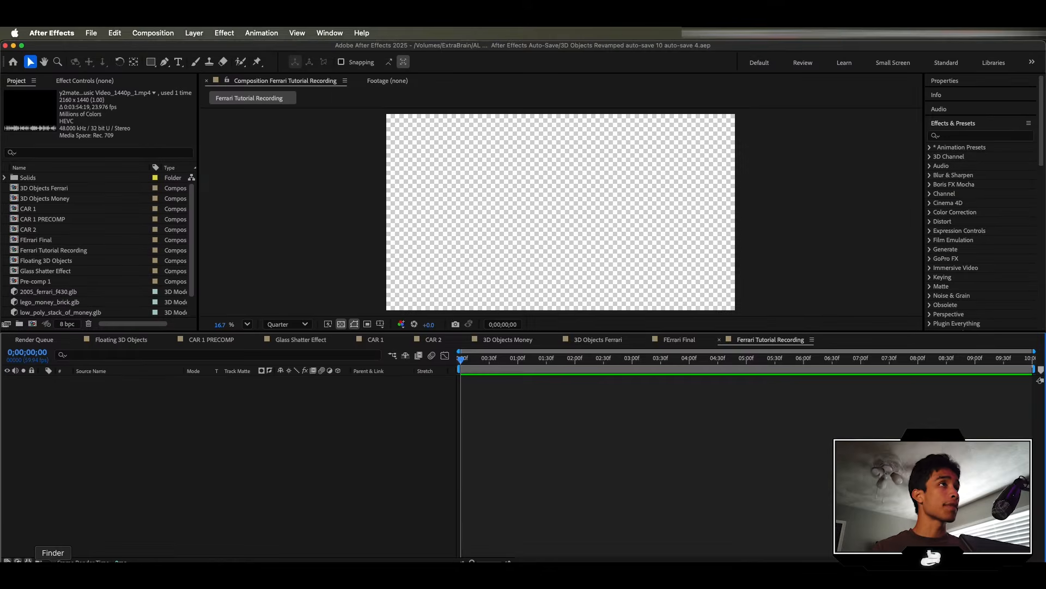
# Switch to Finder, preview 2005_ferrari_f430.glb and add it as a layer to the Ferrari Tutorial Recording composition in After Effects
pyautogui.click(53, 564)
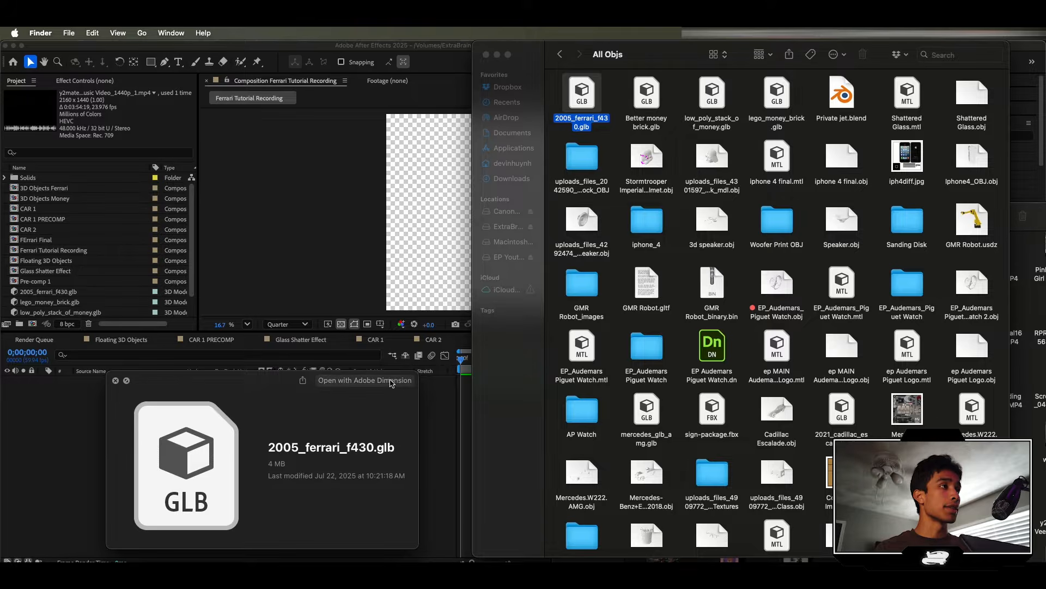
pyautogui.moveTo(418, 374); pyautogui.dragTo(518, 230)
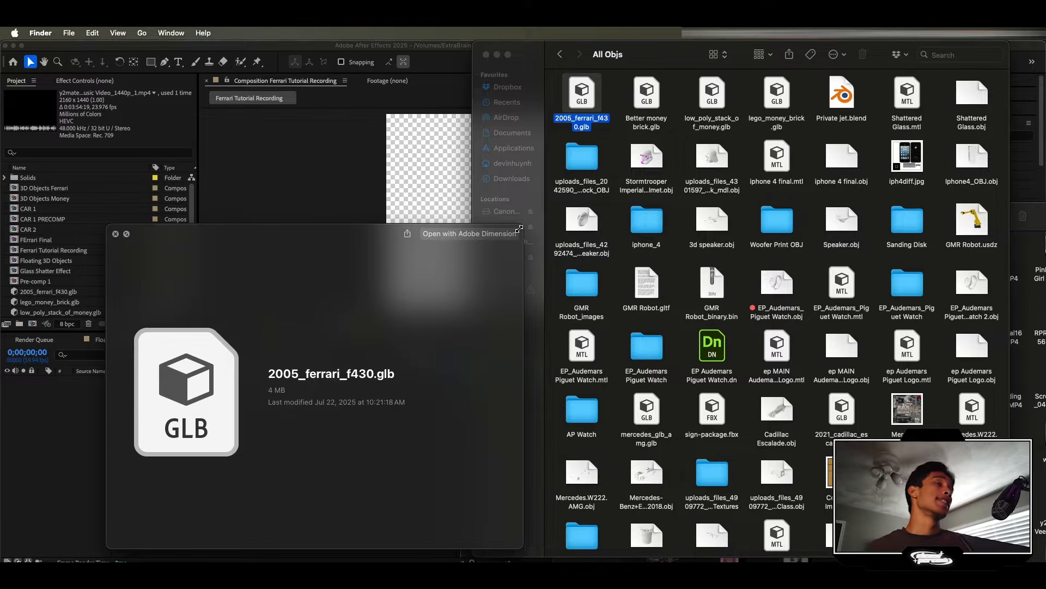
pyautogui.press('space')
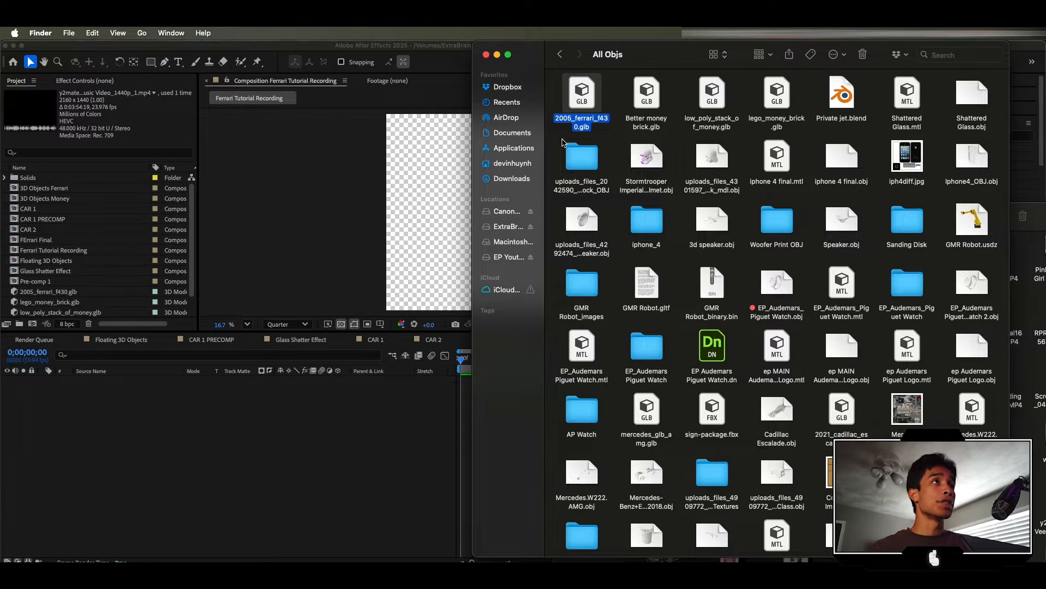
pyautogui.moveTo(578, 94); pyautogui.dragTo(344, 418)
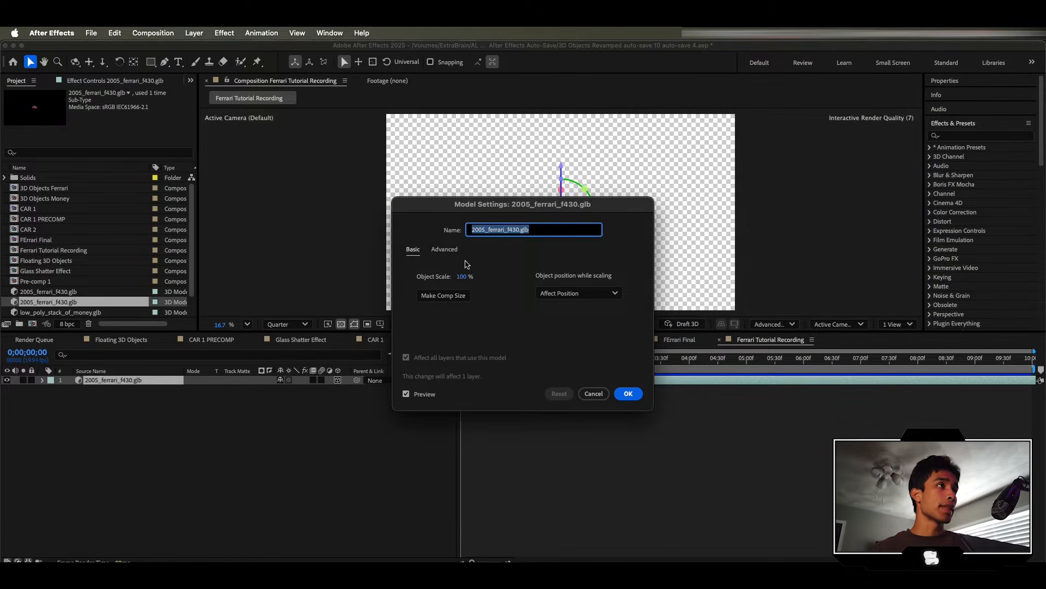
# Import the Ferrari model with an object scale of 7766%
pyautogui.moveTo(460, 277); pyautogui.dragTo(627, 273)
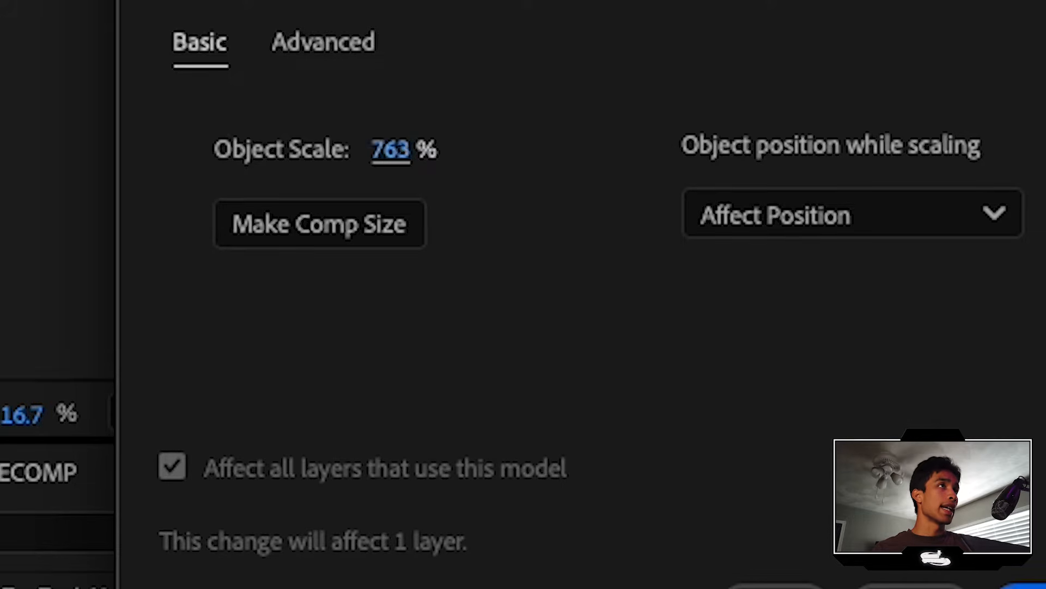
pyautogui.moveTo(374, 147); pyautogui.dragTo(1044, 109)
pyautogui.moveTo(397, 150); pyautogui.dragTo(649, 103)
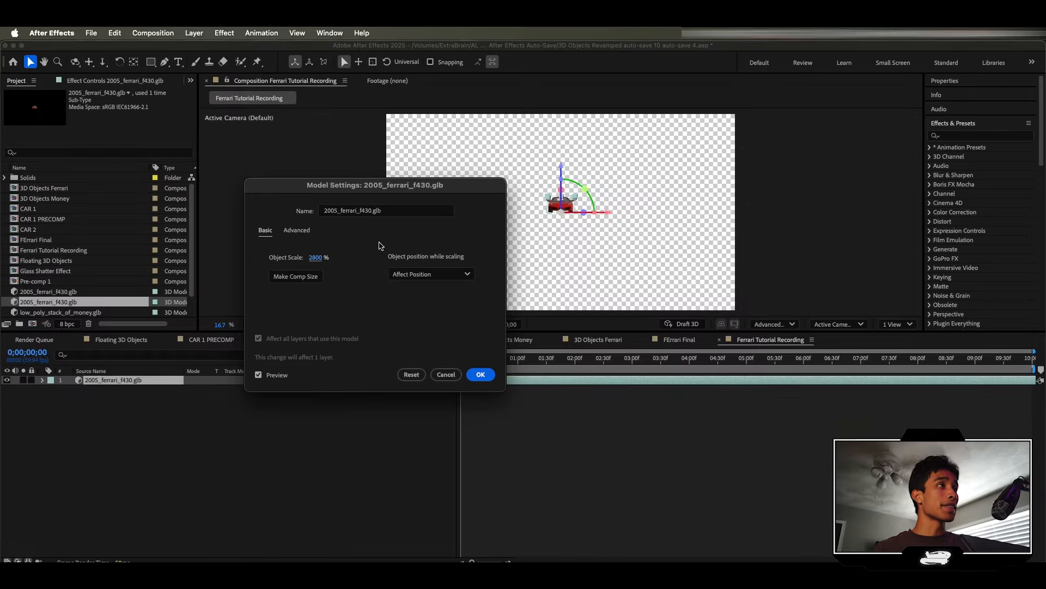
pyautogui.moveTo(316, 258); pyautogui.dragTo(1011, 223)
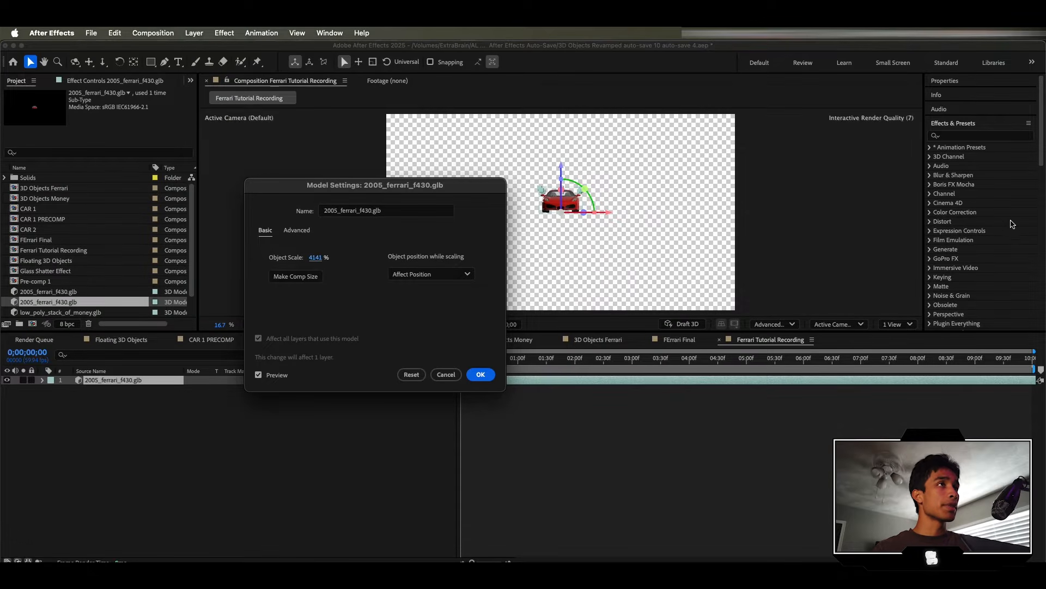
pyautogui.click(481, 374)
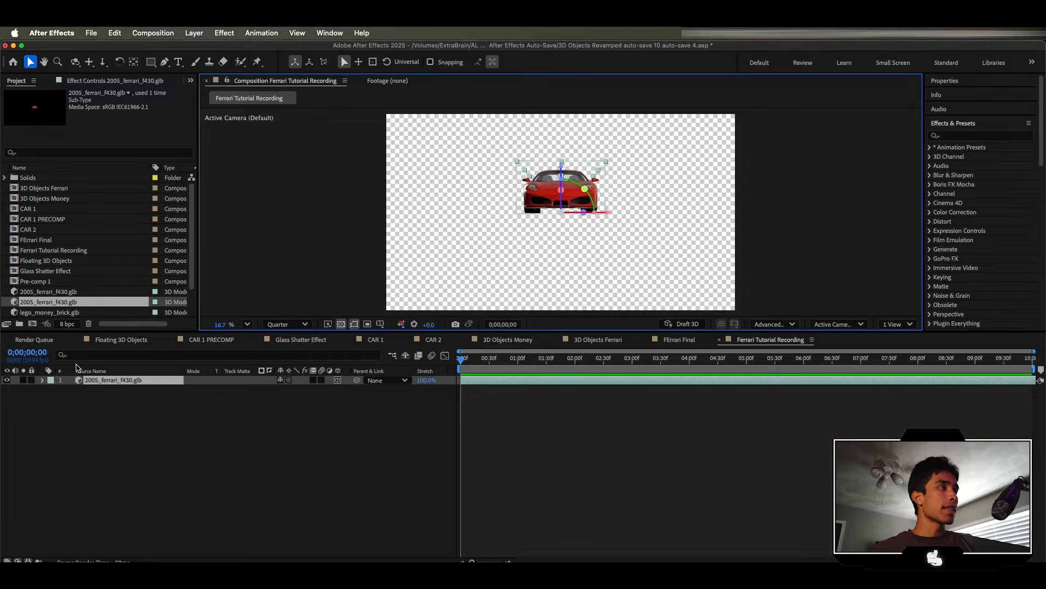
# Set the Ferrari layer's Z anchor point to -3.0 and turn the car to a side view, with Z orientation about 272°
pyautogui.click(43, 383)
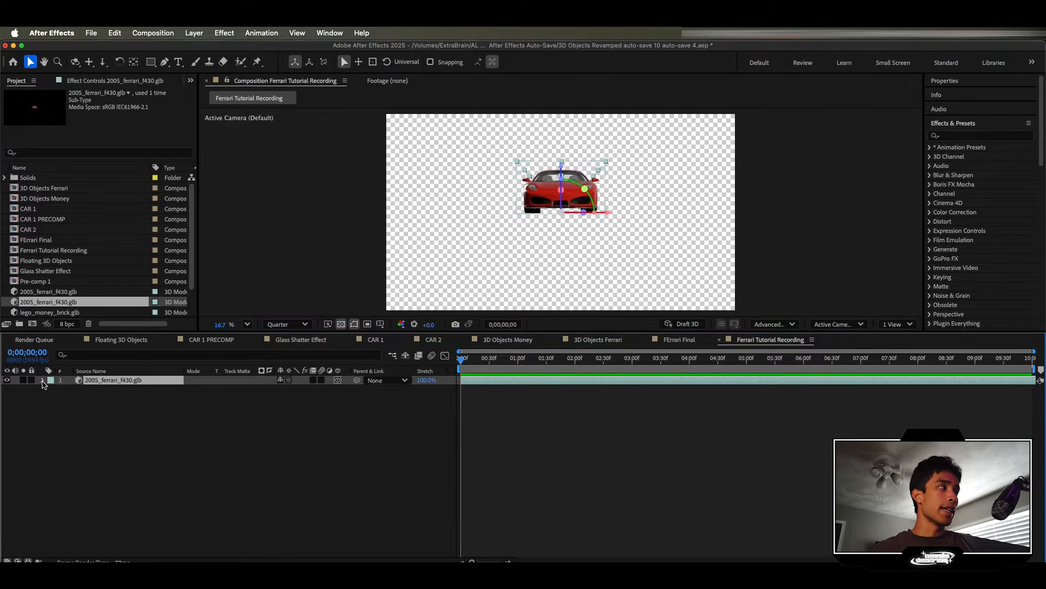
pyautogui.click(52, 390)
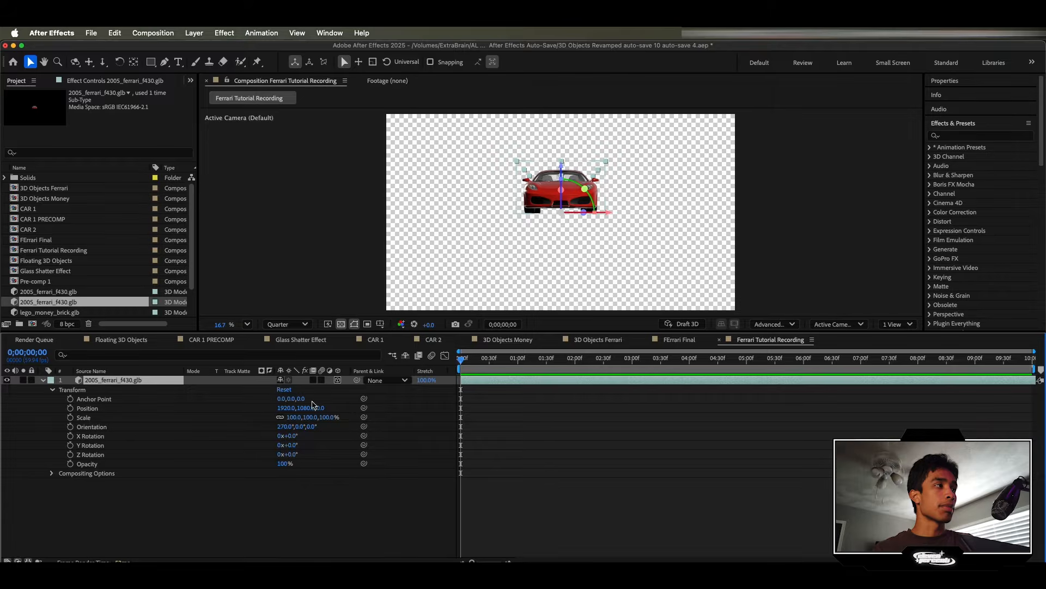
pyautogui.moveTo(301, 399); pyautogui.dragTo(295, 394)
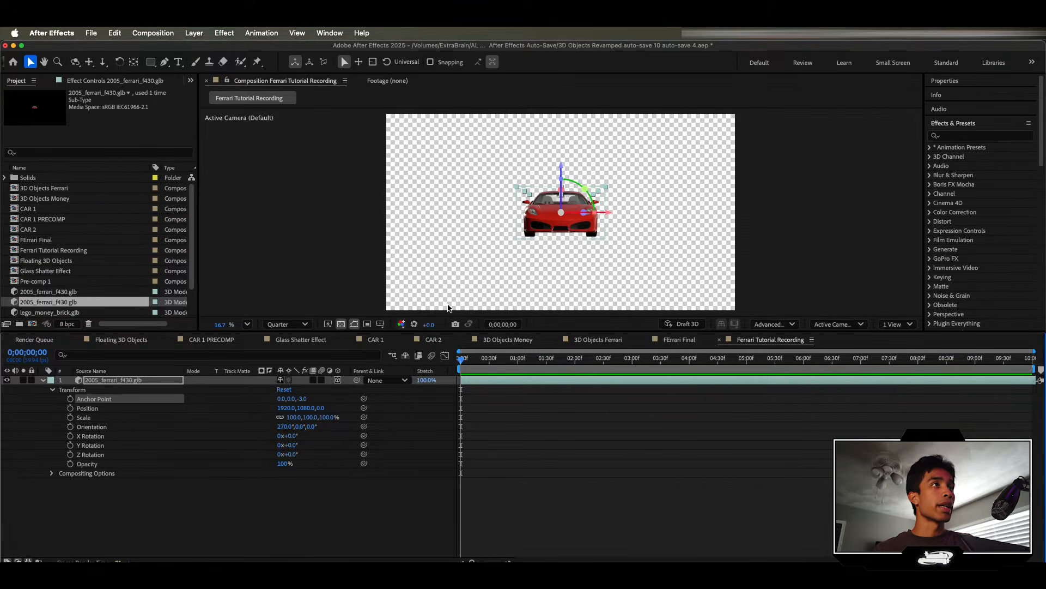
pyautogui.moveTo(584, 209); pyautogui.dragTo(571, 211)
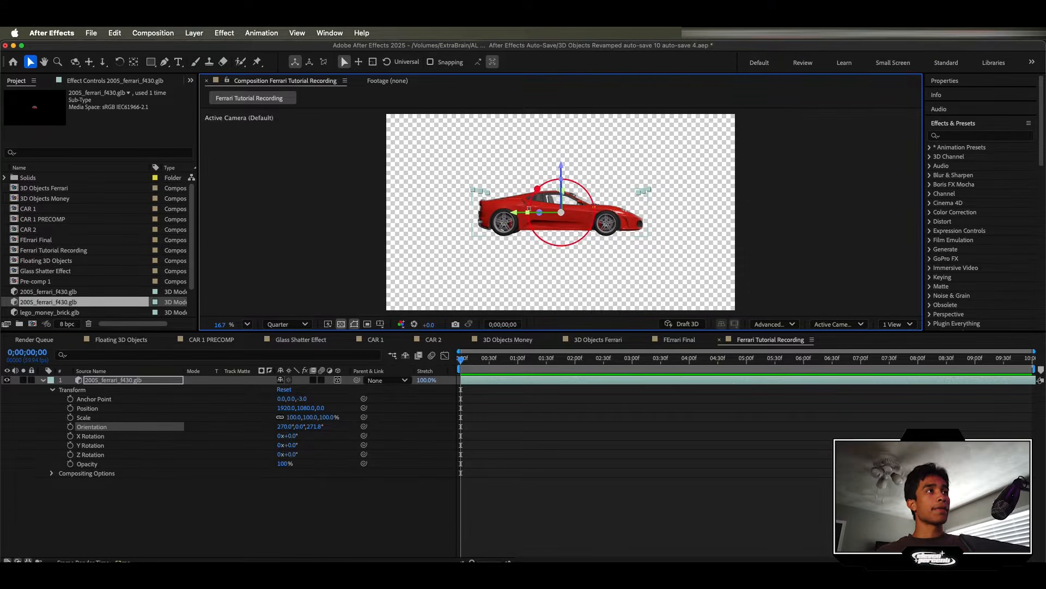
pyautogui.moveTo(539, 213); pyautogui.dragTo(574, 213)
pyautogui.click(566, 250)
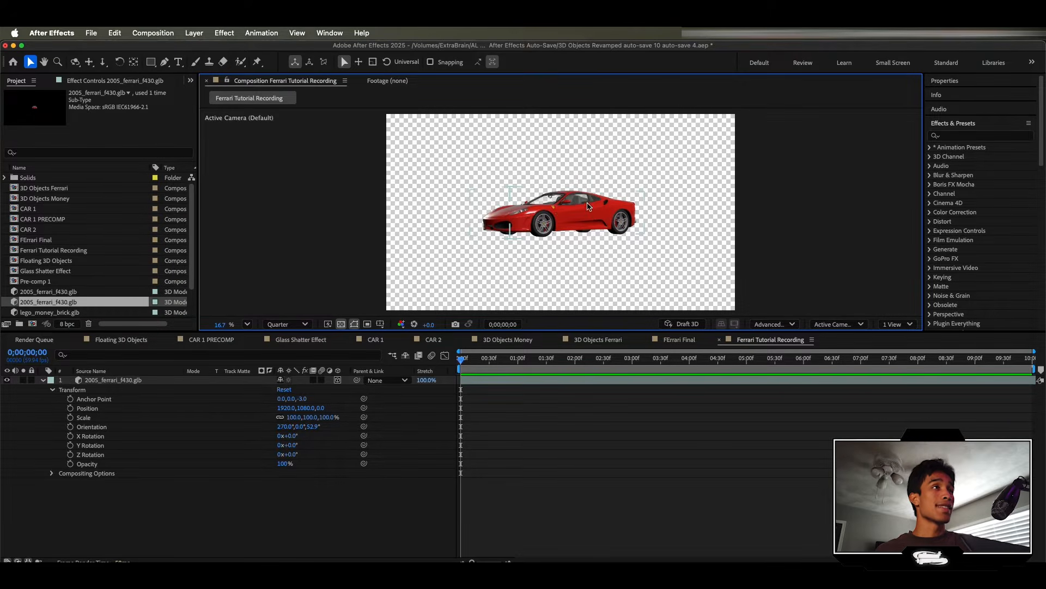
pyautogui.click(599, 233)
pyautogui.moveTo(574, 188); pyautogui.dragTo(575, 197)
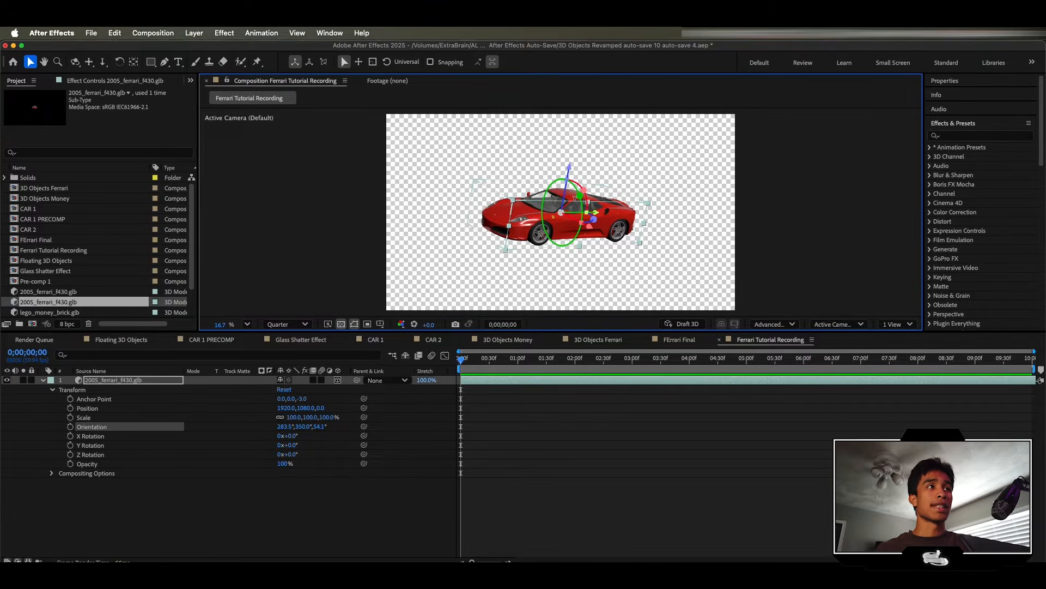
pyautogui.hotkey('ctrl', 'z')
pyautogui.hotkey('ctrl', 'z')
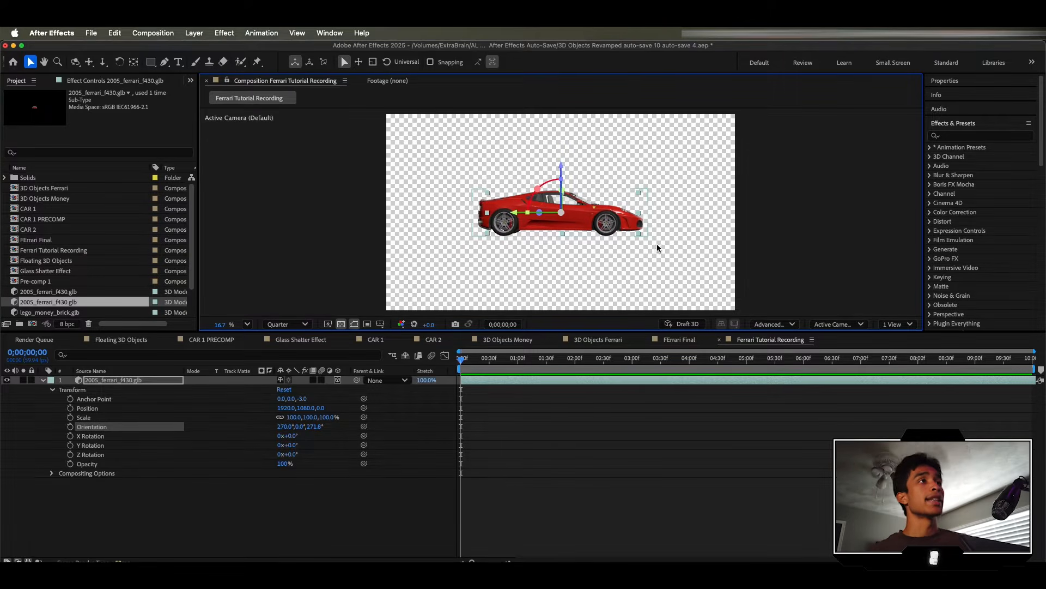
pyautogui.click(521, 264)
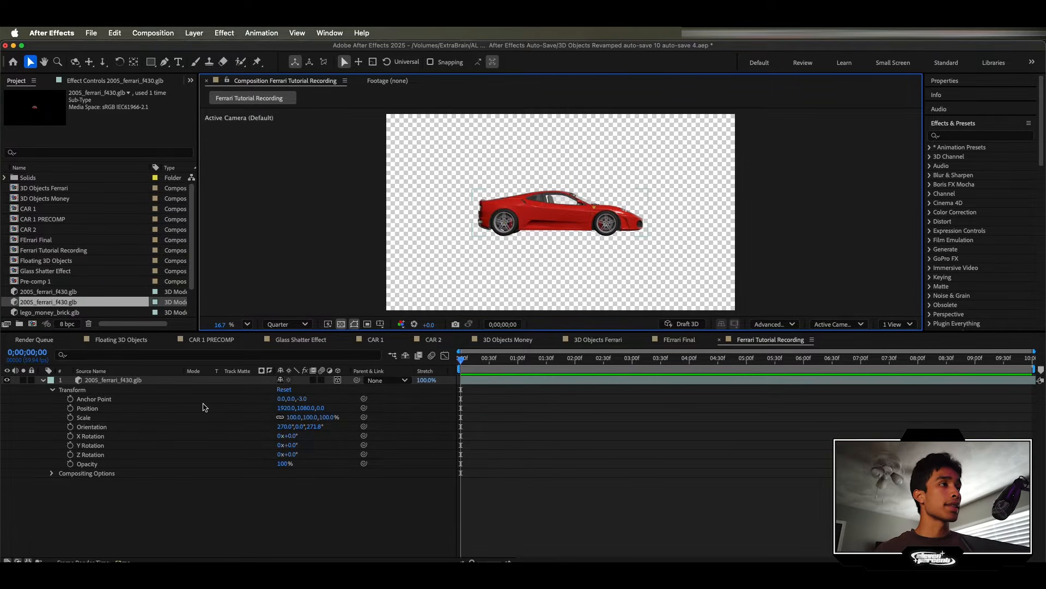
# Scale the Ferrari layer up uniformly to about 166.1% in the composition
pyautogui.click(481, 380)
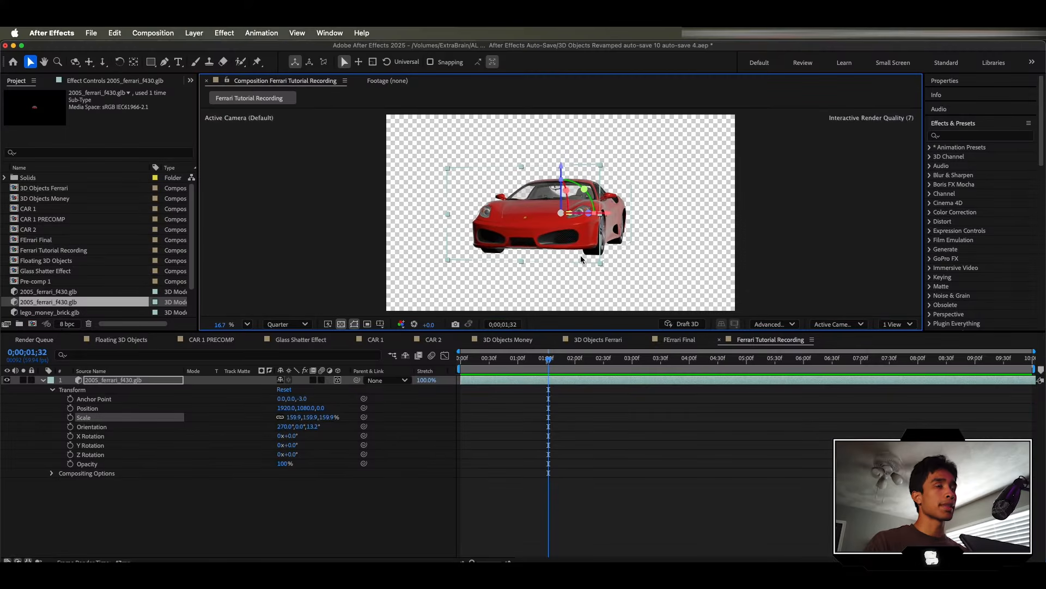
pyautogui.moveTo(580, 256); pyautogui.dragTo(577, 257)
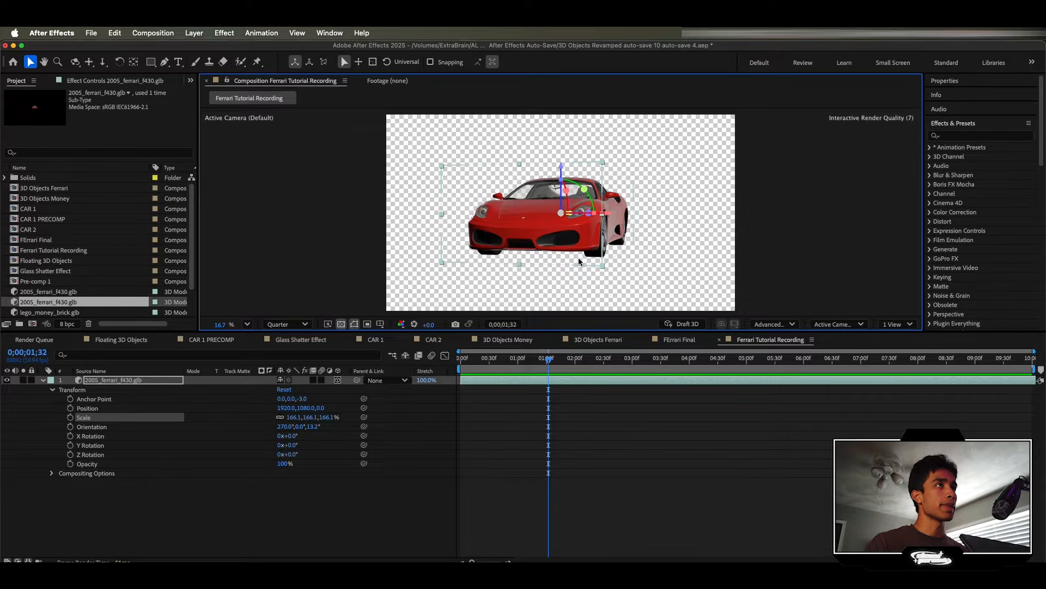
pyautogui.scroll(-1, 577, 257)
# Add keyframes for the Ferrari's Scale, X Rotation, Y Rotation and Z Rotation at 0;00;01;13
pyautogui.moveTo(524, 360)
pyautogui.mouseDown()
pyautogui.moveTo(512, 361)
pyautogui.moveTo(531, 364)
pyautogui.mouseUp()
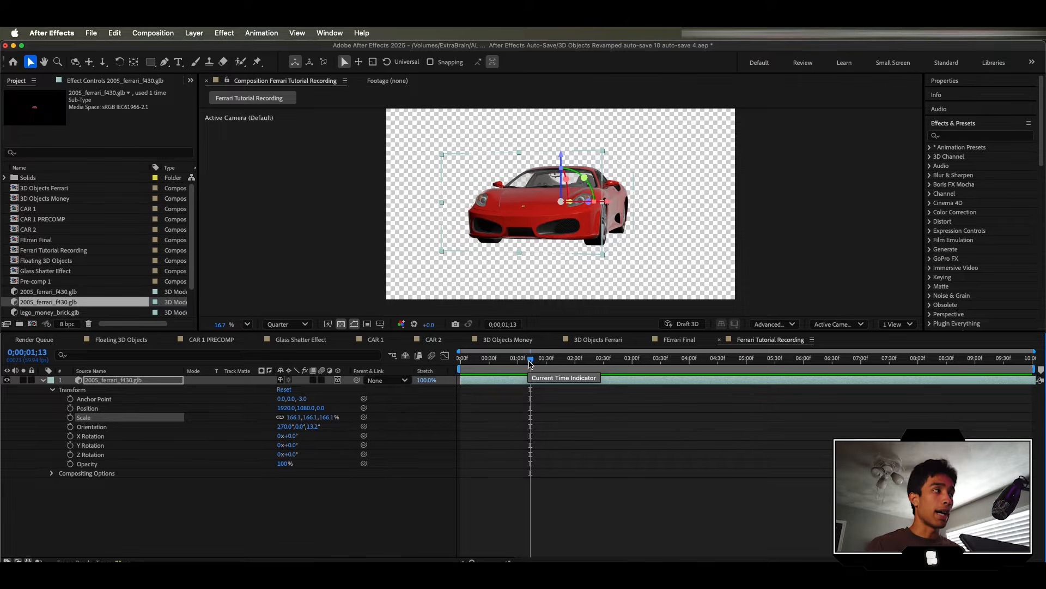
pyautogui.click(71, 417)
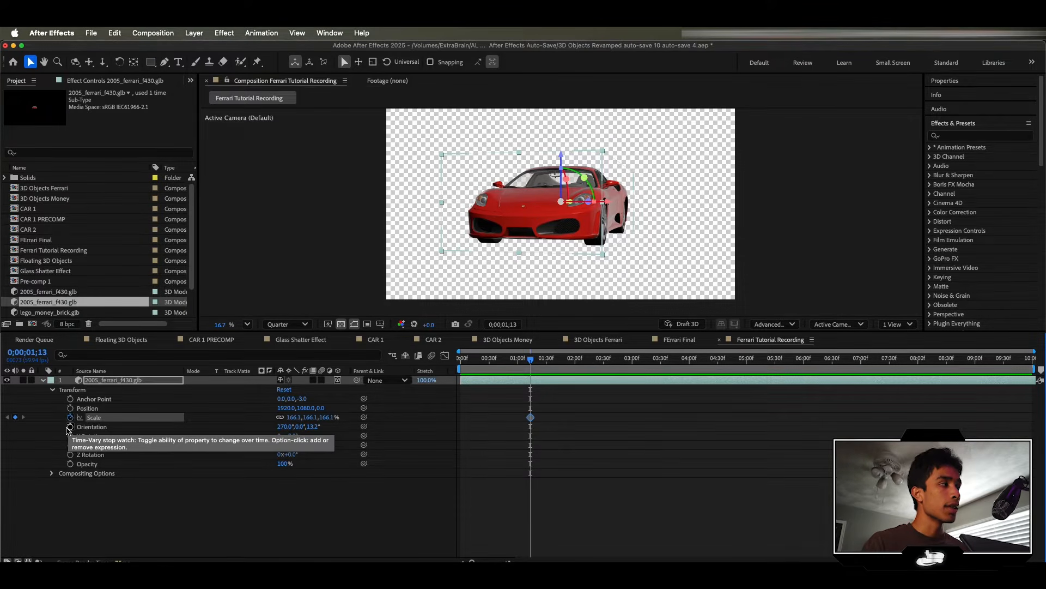
pyautogui.click(71, 436)
pyautogui.click(70, 446)
pyautogui.click(70, 455)
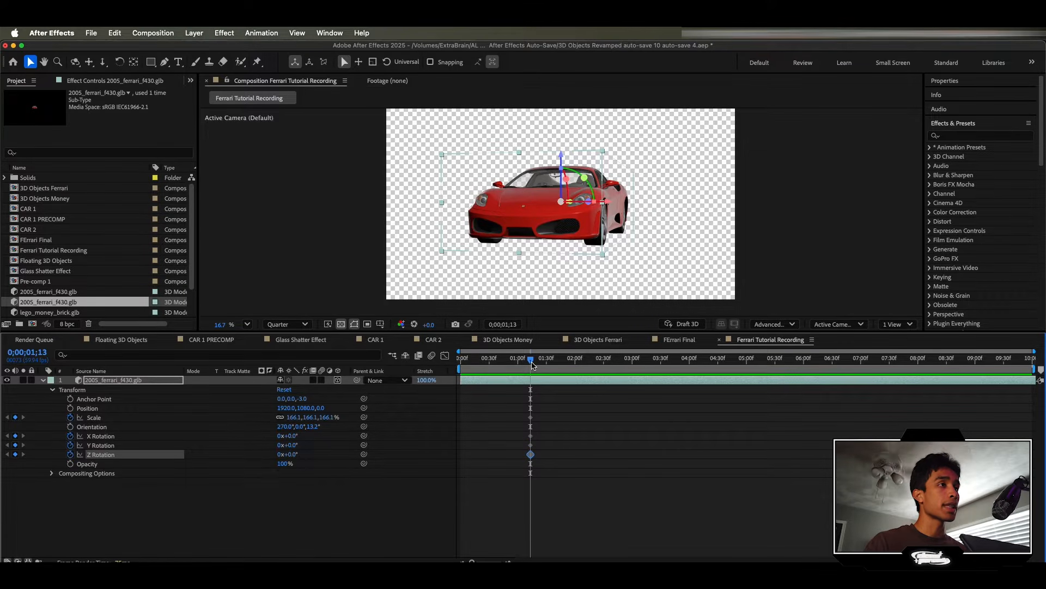
# At the start of the composition, set the Ferrari's X Rotation to 14° and Z Rotation to 1x+313°
pyautogui.press('Home')
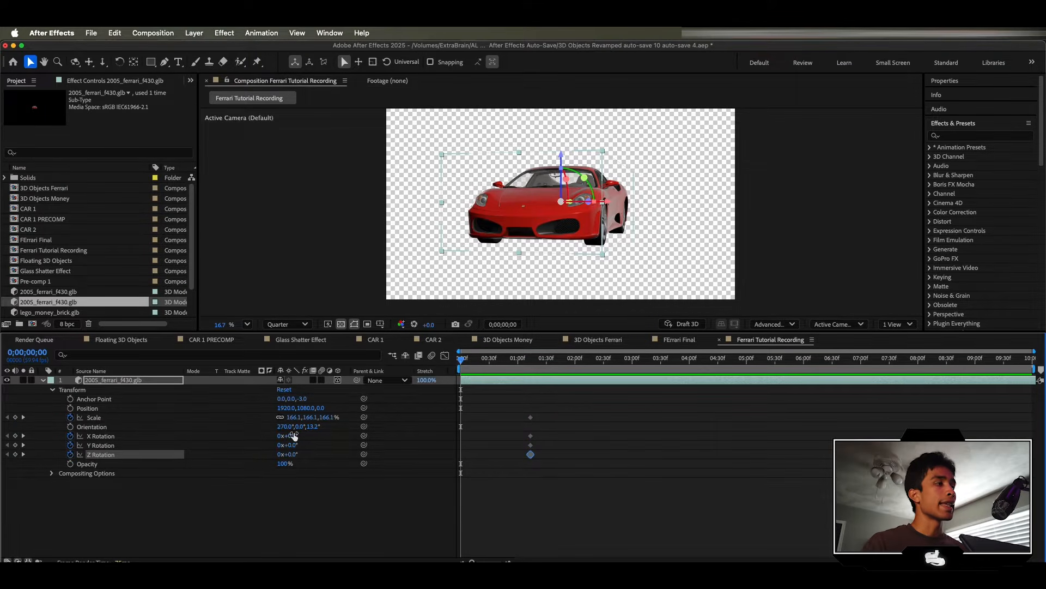
pyautogui.moveTo(293, 439); pyautogui.dragTo(299, 437)
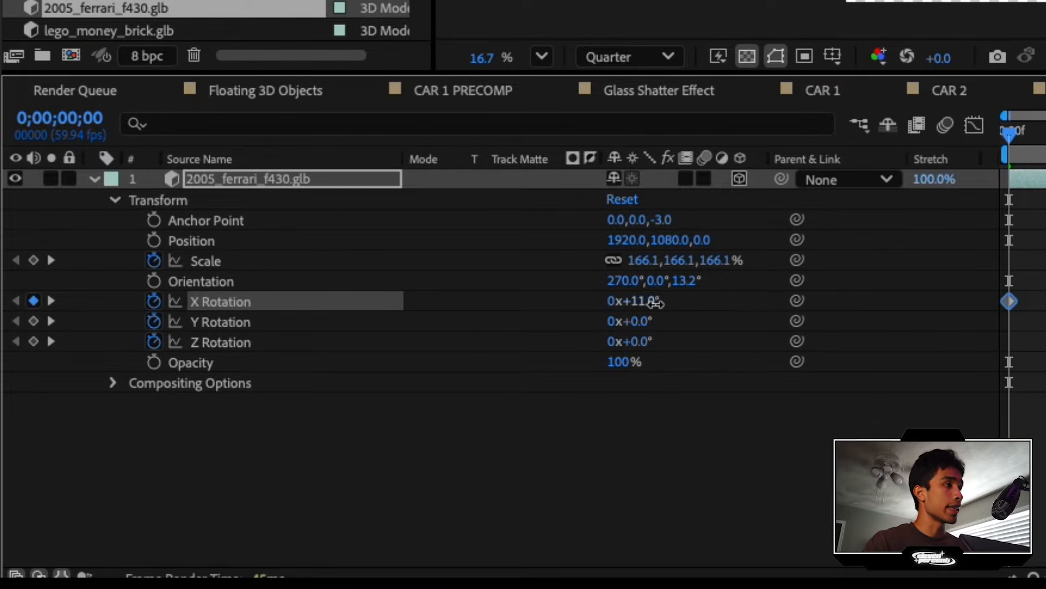
pyautogui.moveTo(656, 303); pyautogui.dragTo(738, 285)
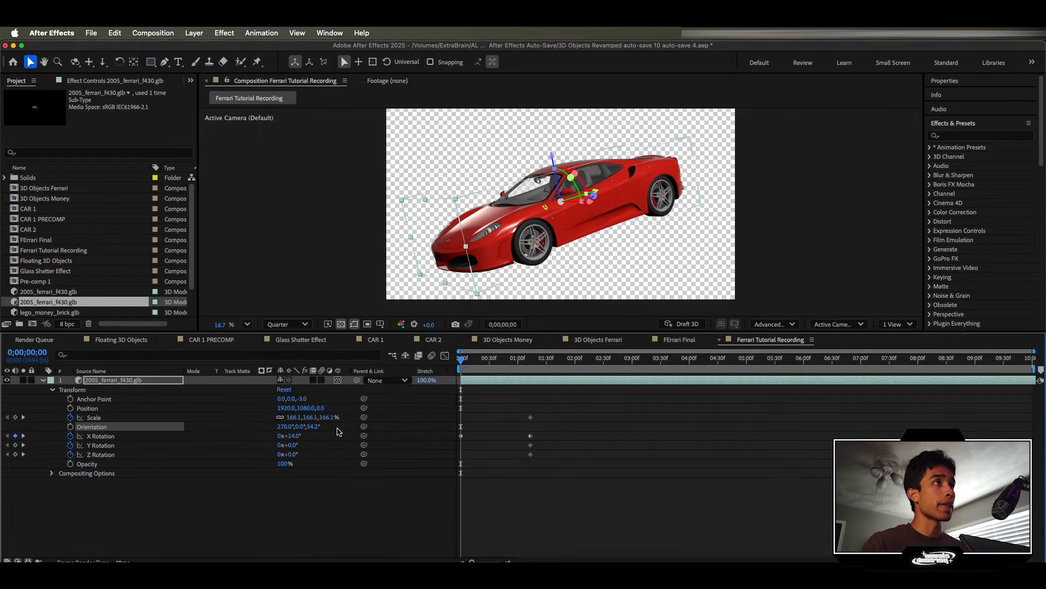
pyautogui.press('cmd+z')
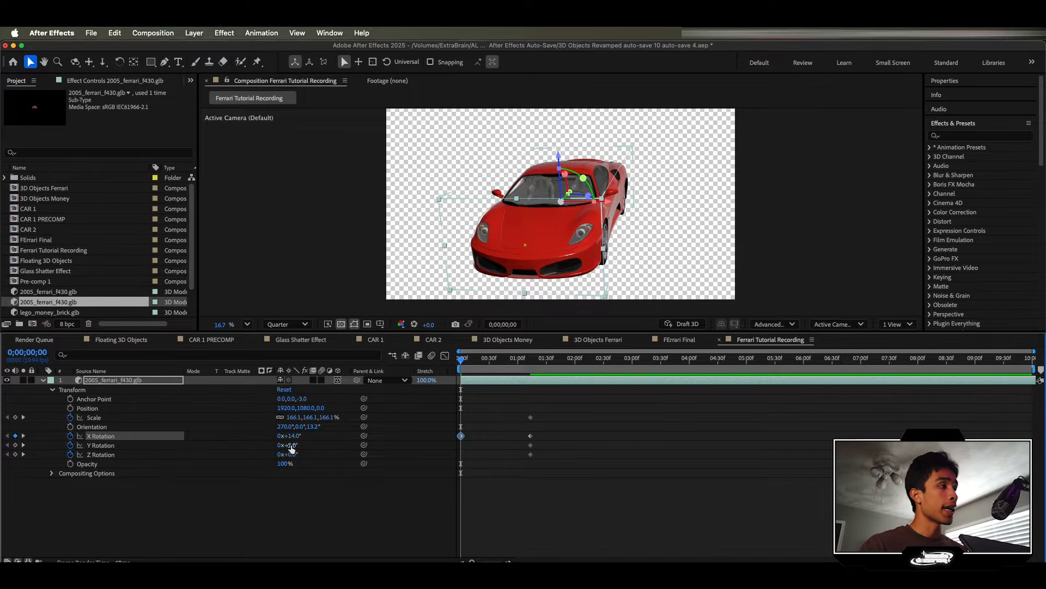
pyautogui.moveTo(292, 454); pyautogui.dragTo(639, 434)
# Play the car's spin animation twice from the start and return to the first frame
pyautogui.press('space')
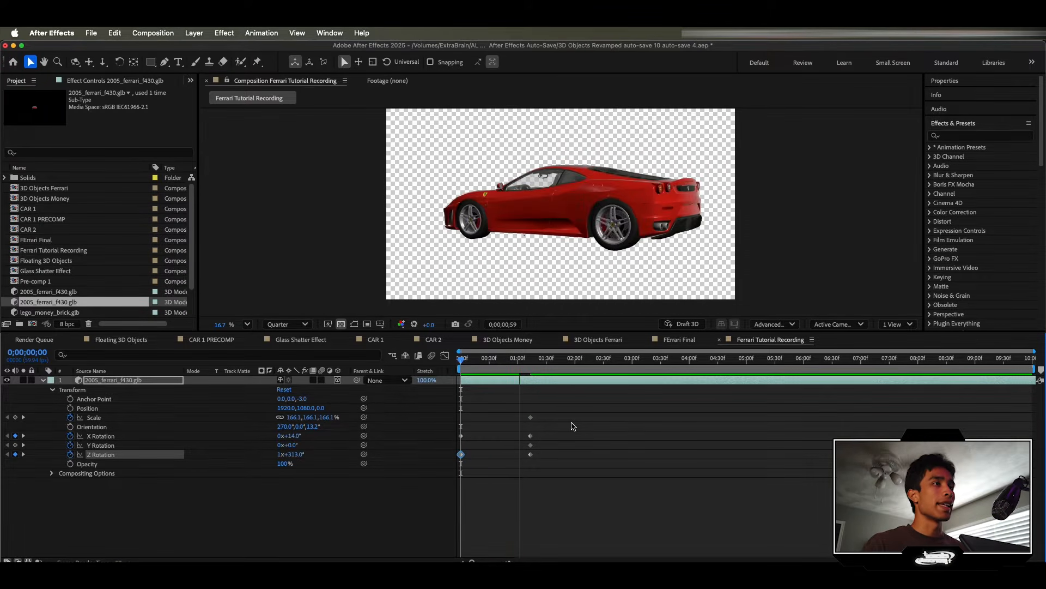
pyautogui.press('space')
pyautogui.moveTo(548, 359); pyautogui.dragTo(437, 381)
pyautogui.press('space')
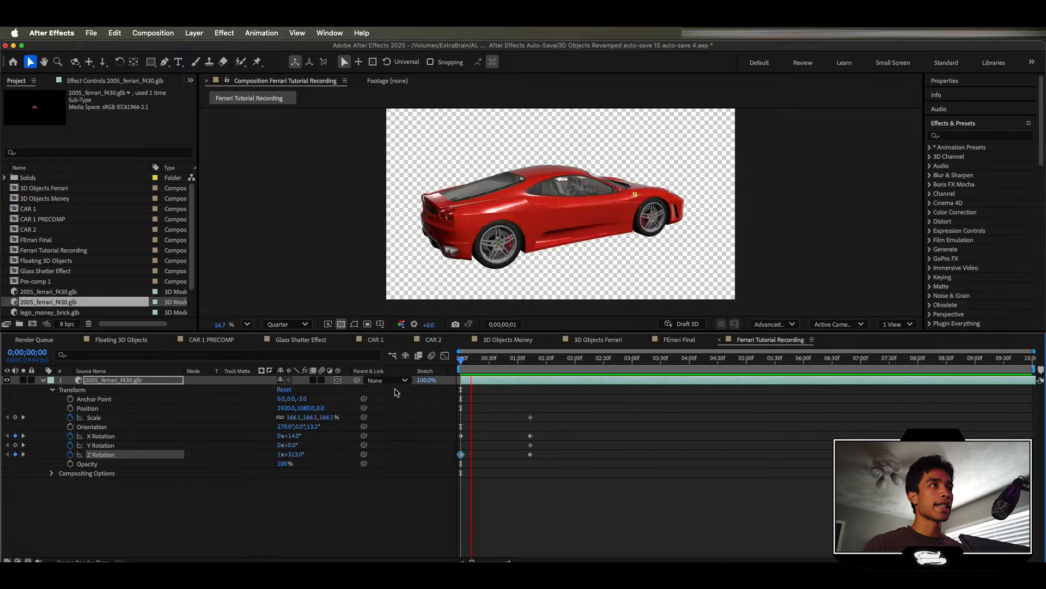
pyautogui.press('space')
pyautogui.moveTo(542, 358); pyautogui.dragTo(461, 385)
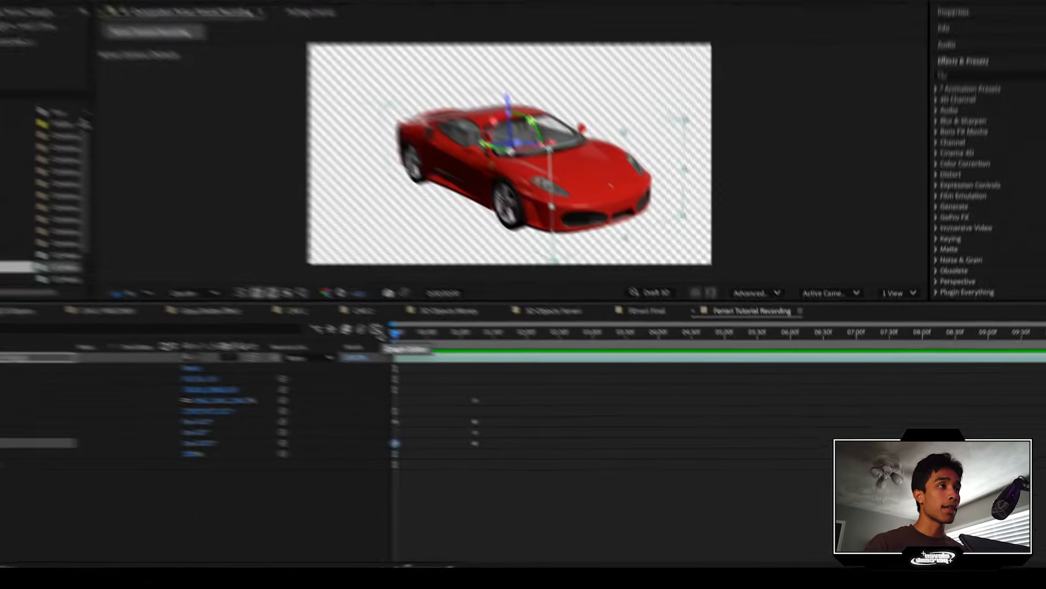
# Apply Easy Ease to both Z Rotation keyframes and reshape the value graph into a steep start with a long, gradual slowdown
pyautogui.click(445, 357)
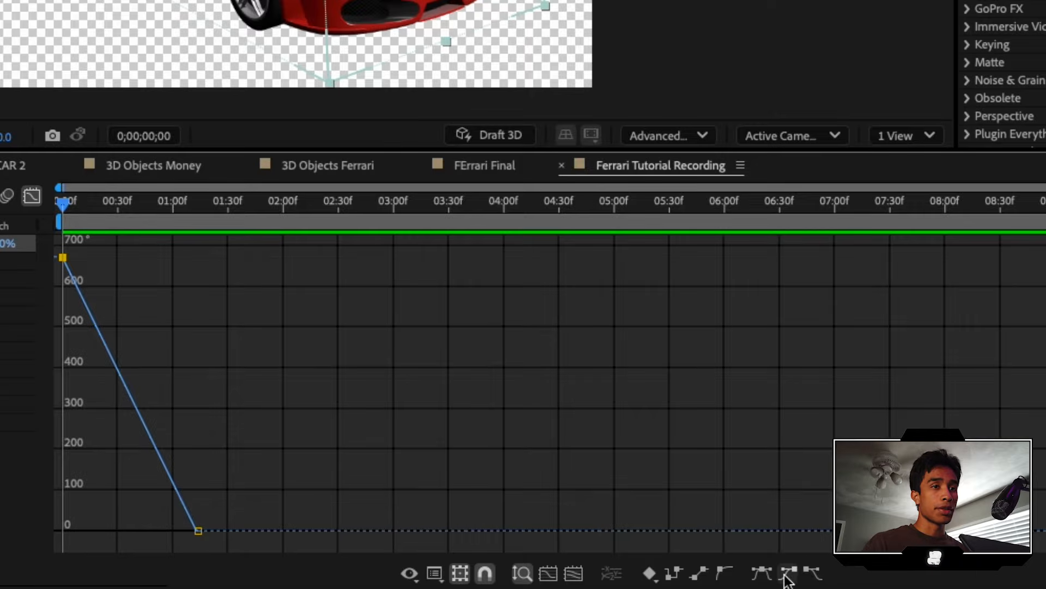
pyautogui.click(764, 576)
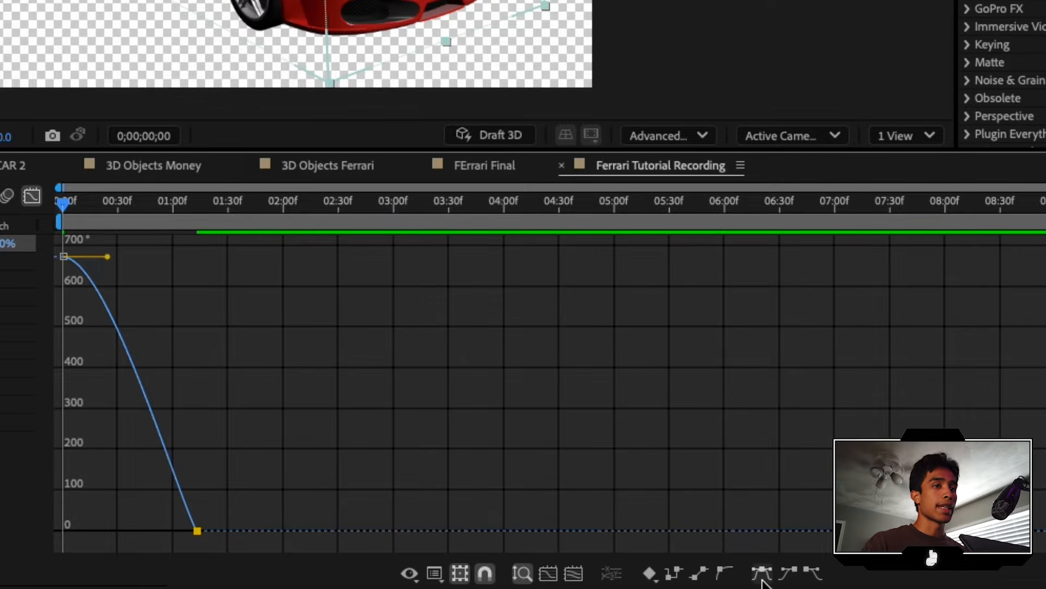
pyautogui.click(762, 573)
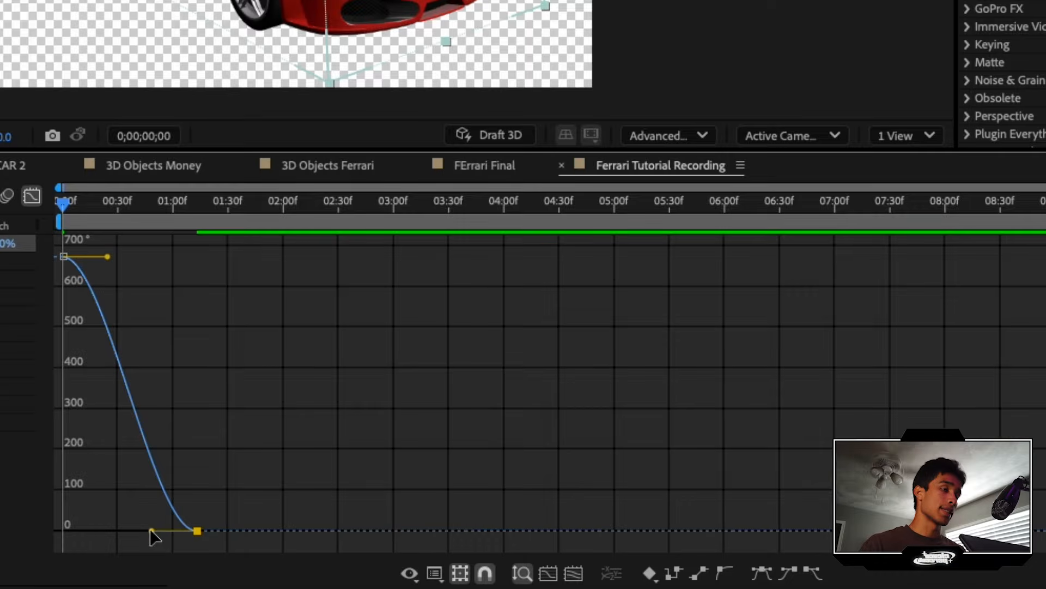
pyautogui.moveTo(151, 530); pyautogui.dragTo(61, 541)
pyautogui.moveTo(107, 255); pyautogui.dragTo(1, 373)
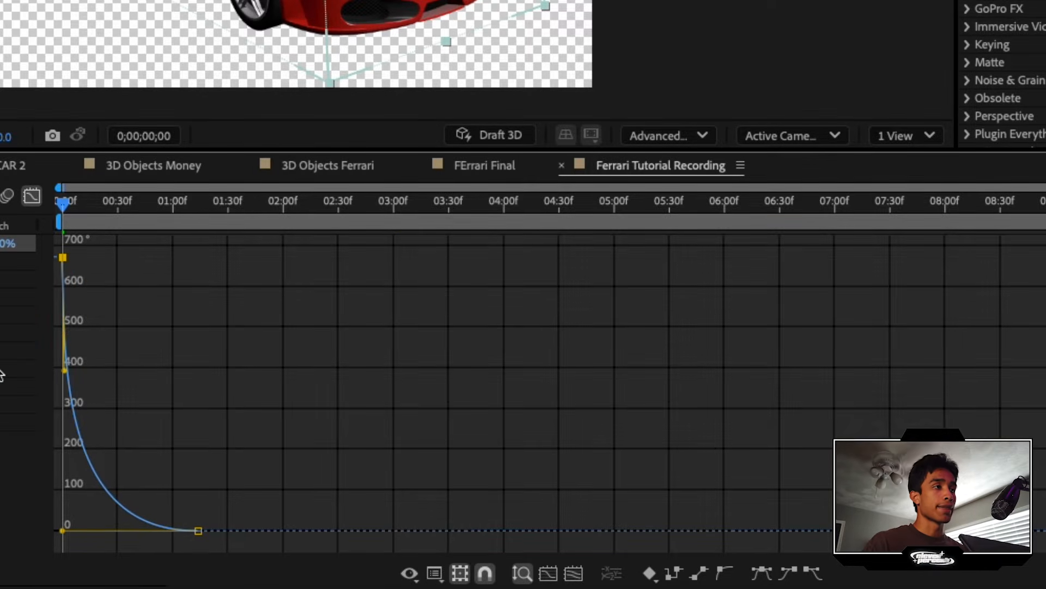
# Play back the eased Z Rotation spin several times from the start of the composition
pyautogui.press('space')
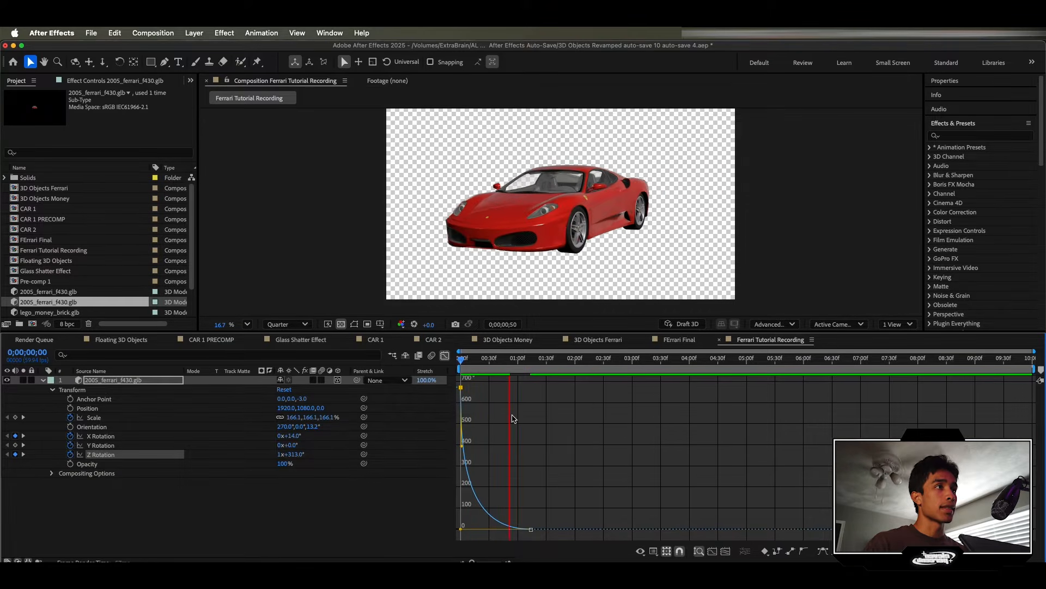
pyautogui.press('space')
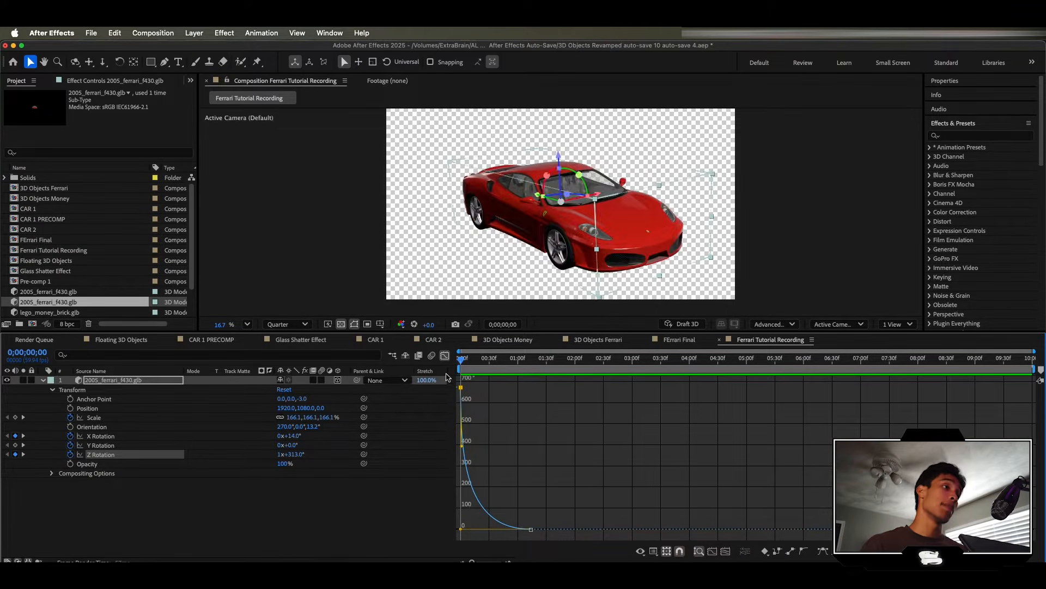
pyautogui.press('space')
pyautogui.press('space')
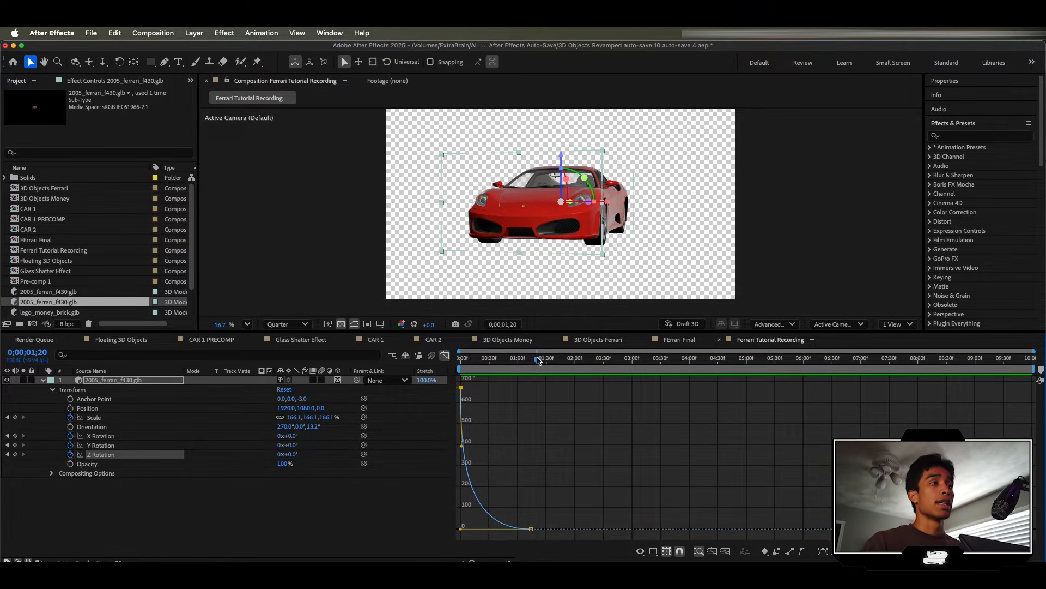
pyautogui.moveTo(539, 360); pyautogui.dragTo(462, 361)
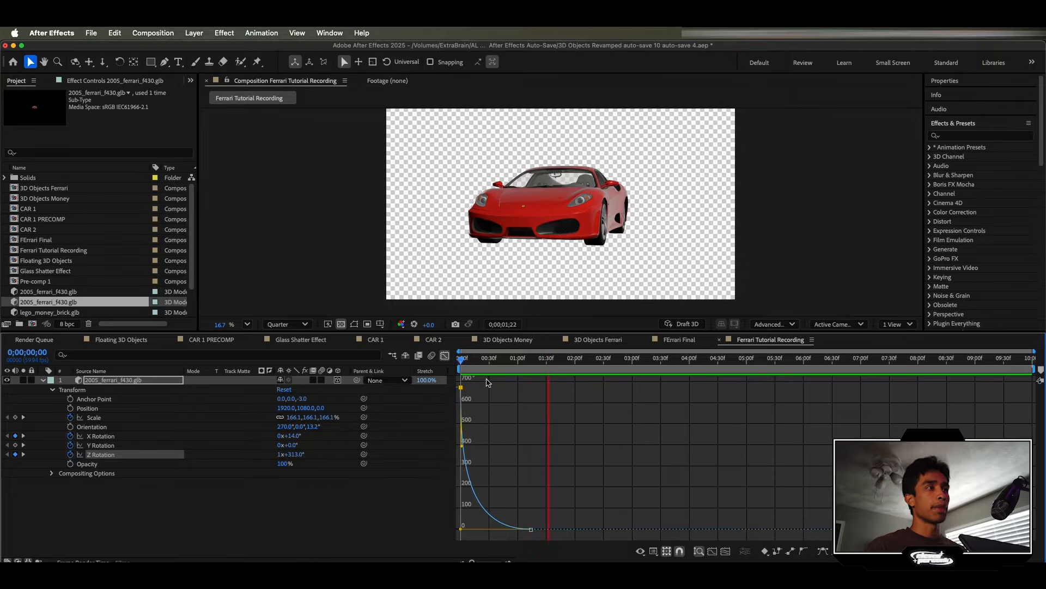
pyautogui.press('space')
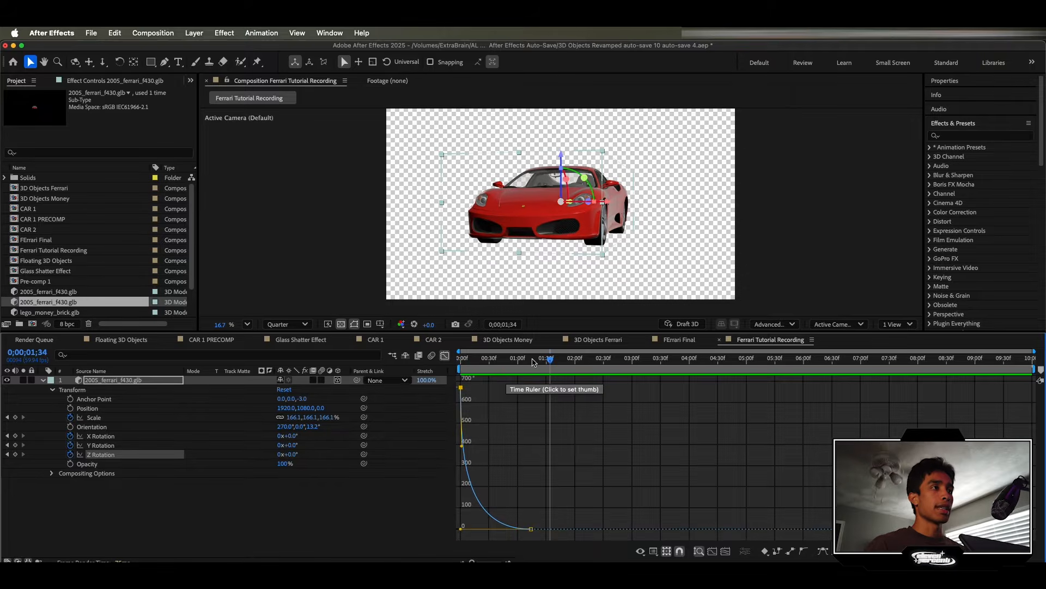
# Apply Easy Ease to both of the Ferrari's X Rotation keyframes and preview the motion from the start
pyautogui.click(445, 355)
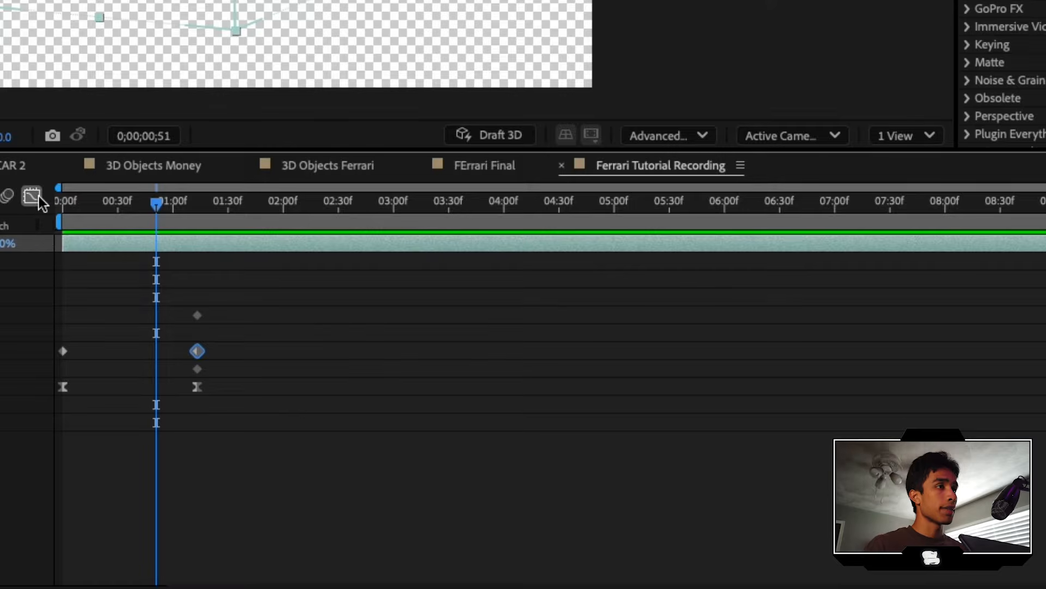
pyautogui.click(37, 197)
pyautogui.click(63, 257)
pyautogui.keyDown('shift'); pyautogui.click(199, 529); pyautogui.keyUp('shift')
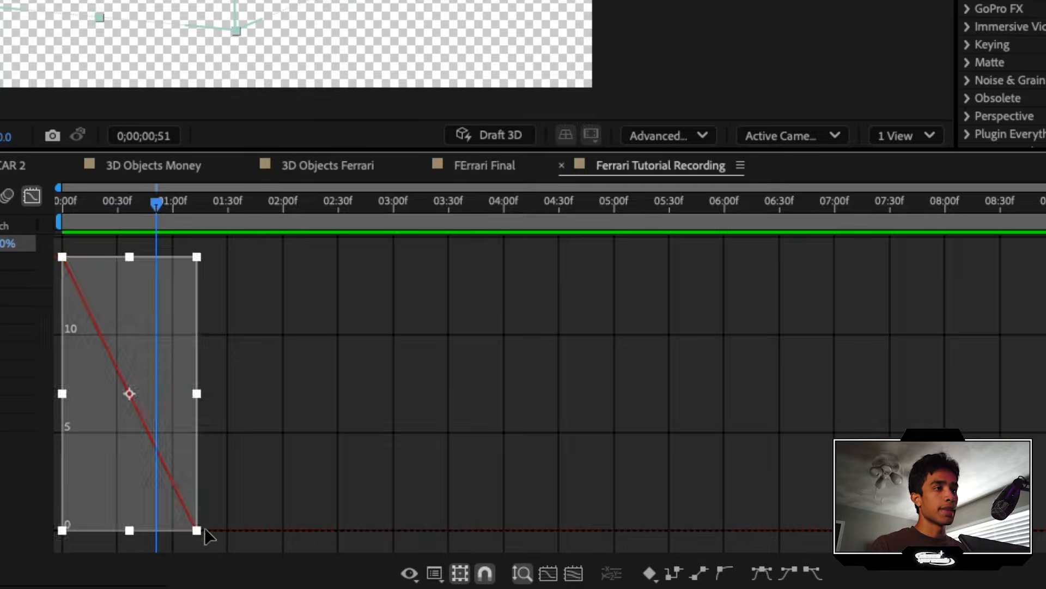
pyautogui.click(760, 573)
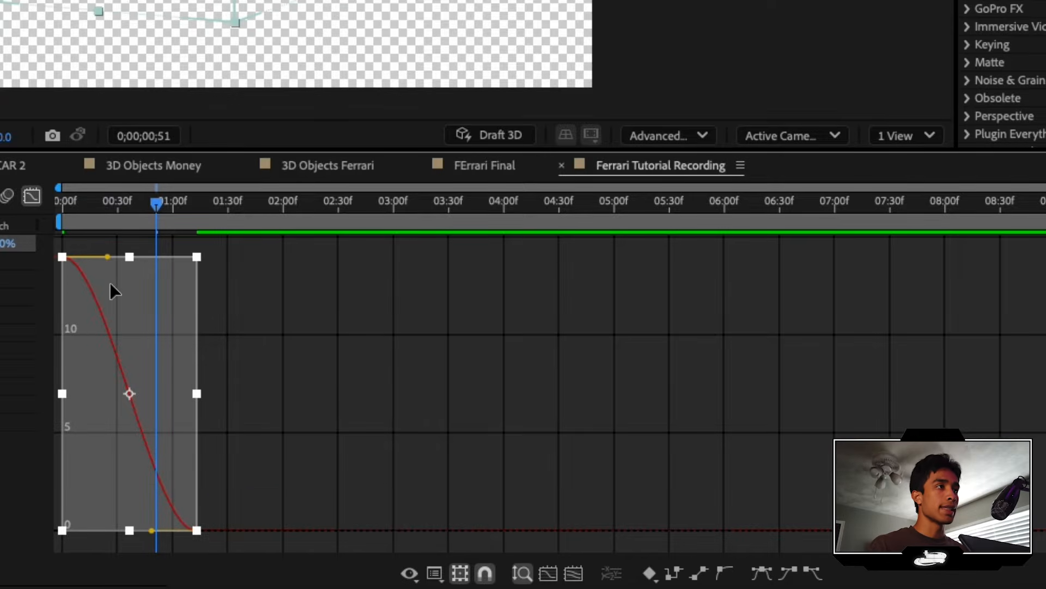
pyautogui.press('space')
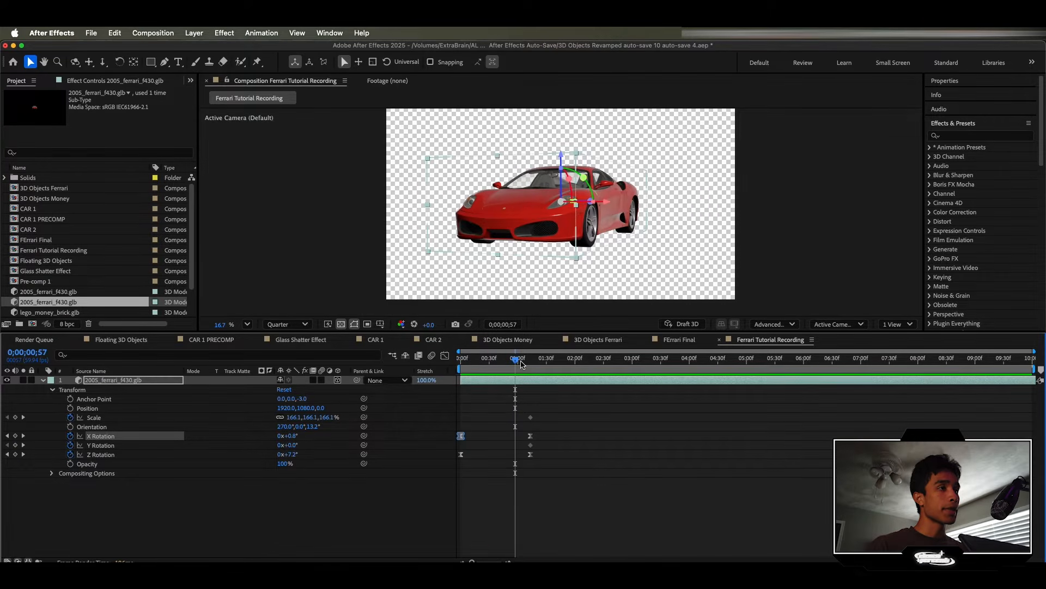
pyautogui.press('k')
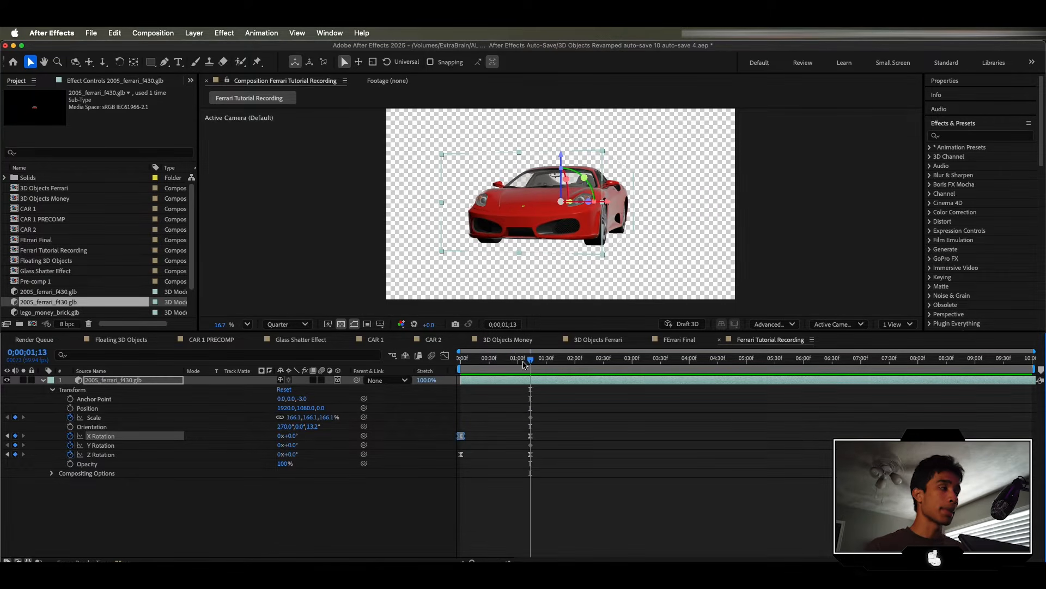
# Set the Ferrari's Scale to 0% on all axes at the start of the composition
pyautogui.click(98, 418)
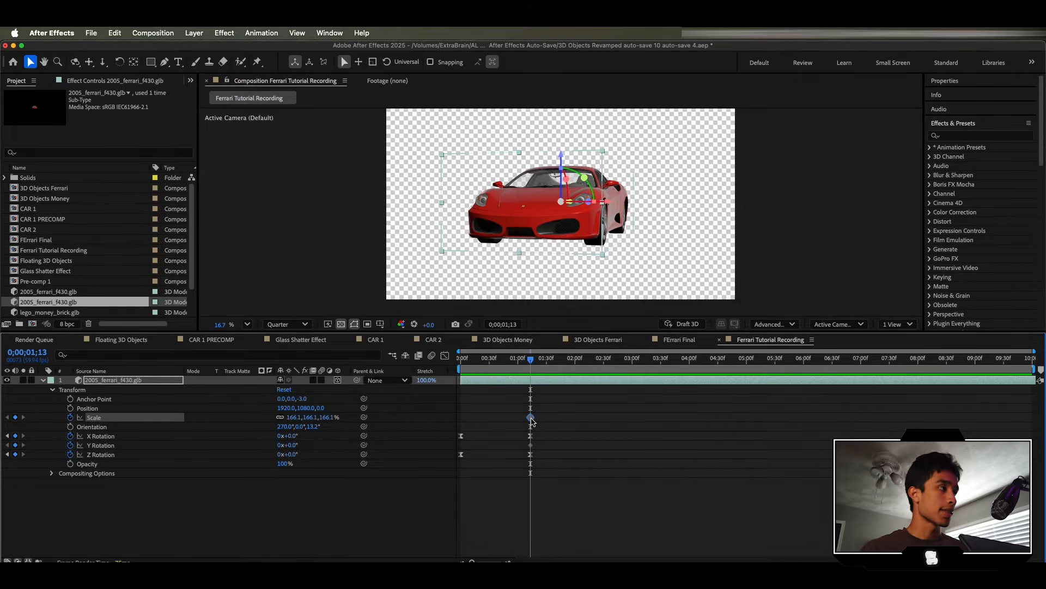
pyautogui.press('Home')
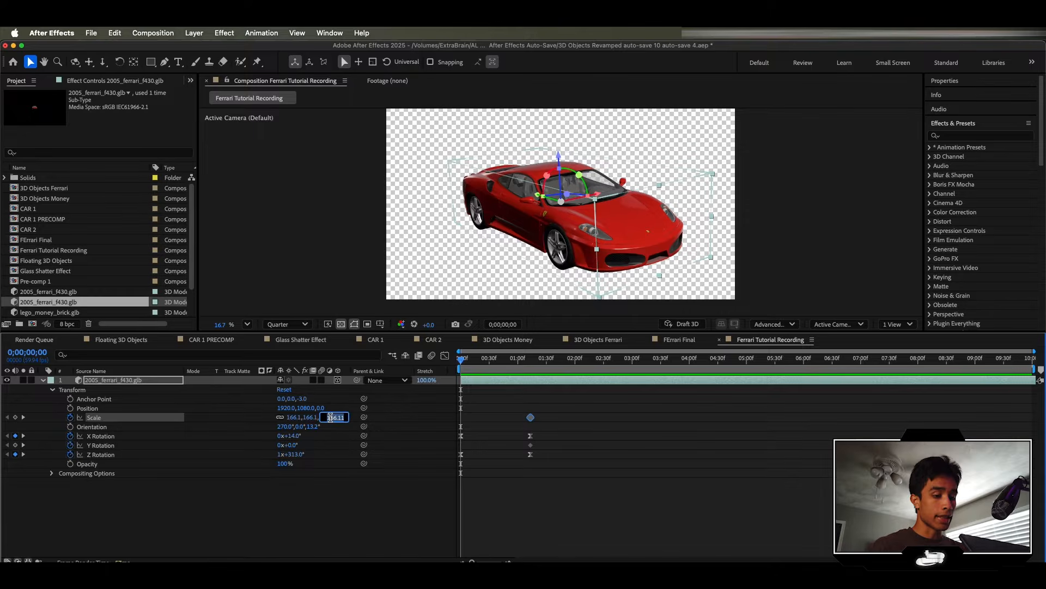
pyautogui.press('Return')
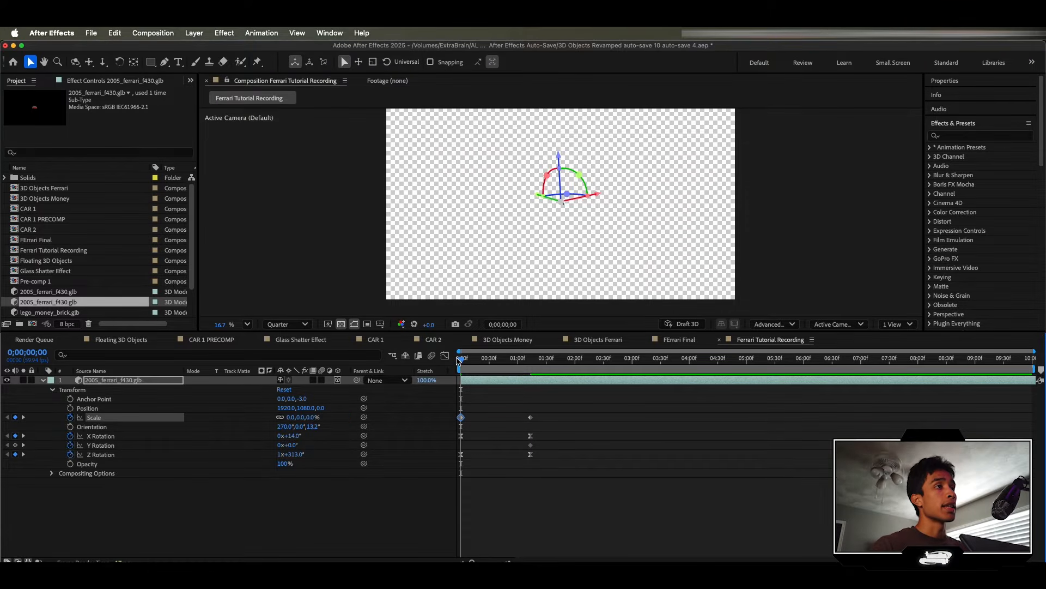
# Apply Easy Ease to both Scale keyframes and reshape the curve into a fast rise with a long, gradual slowdown
pyautogui.click(444, 355)
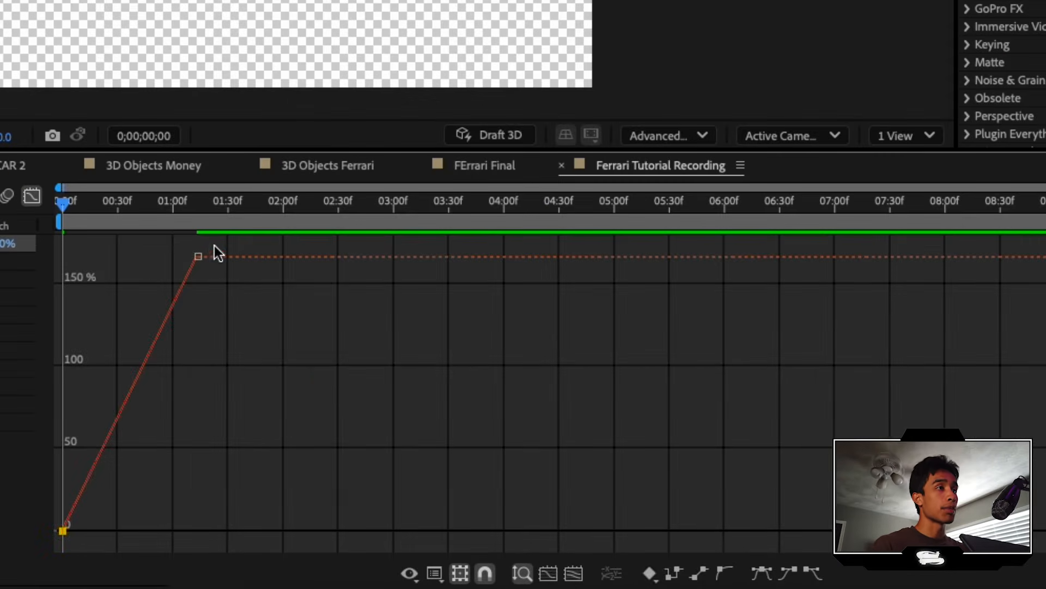
pyautogui.moveTo(537, 382); pyautogui.dragTo(454, 540)
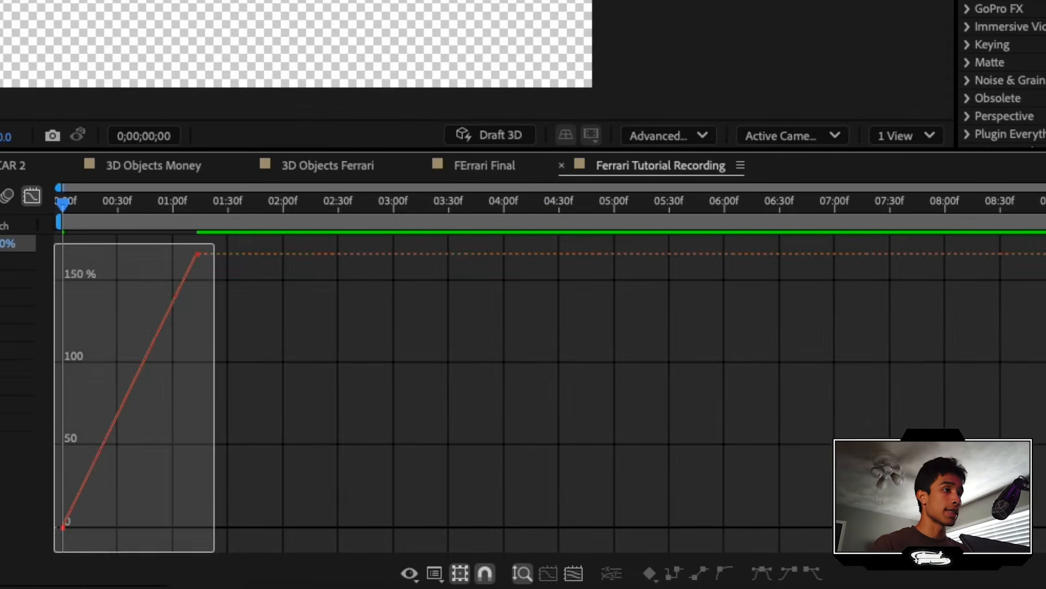
pyautogui.moveTo(55, 550); pyautogui.dragTo(54, 551)
pyautogui.click(763, 573)
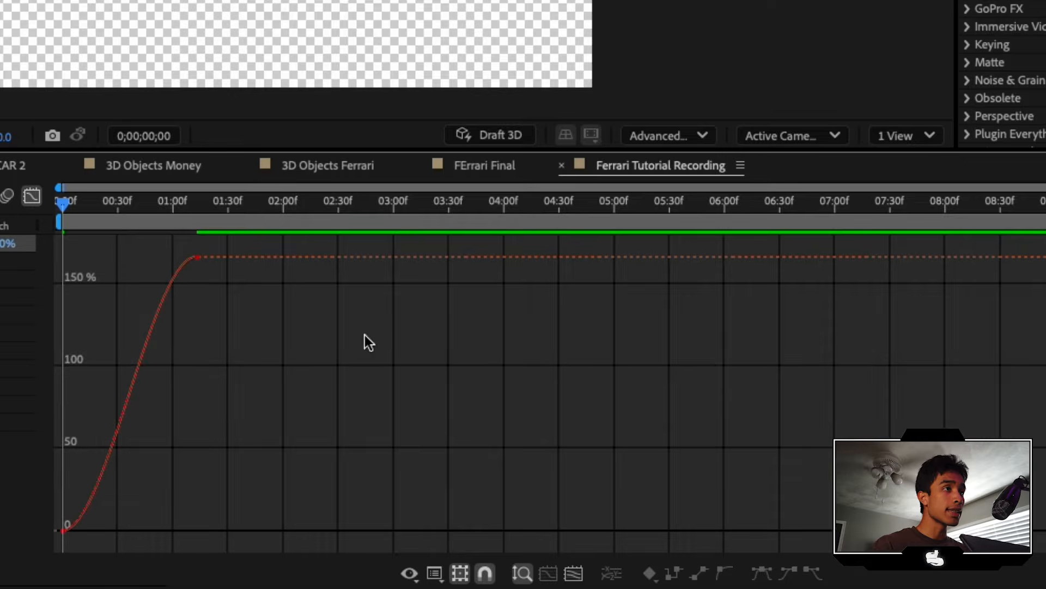
pyautogui.moveTo(156, 257); pyautogui.dragTo(68, 257)
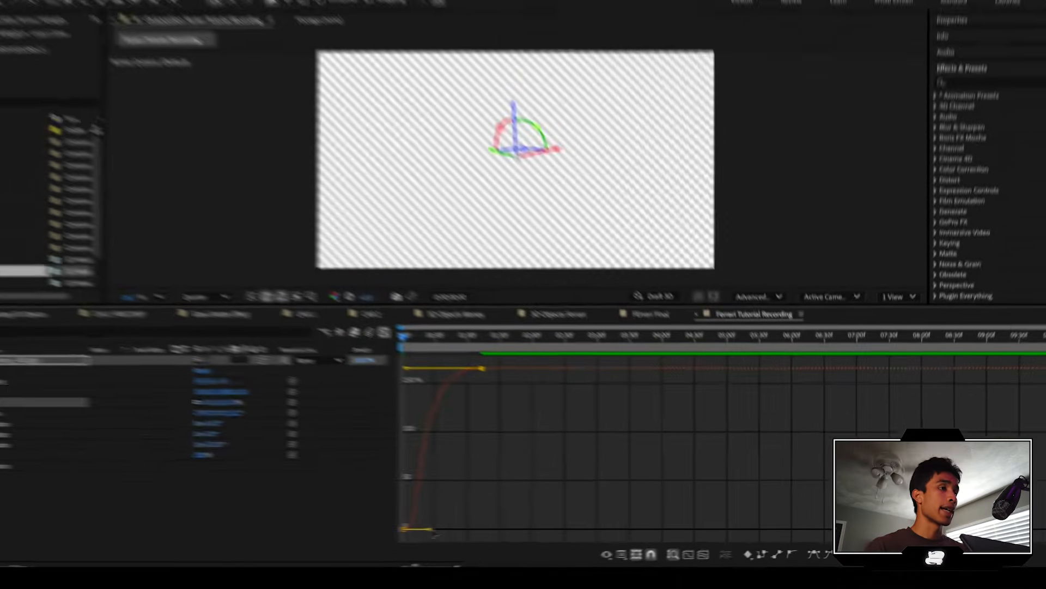
pyautogui.moveTo(108, 530); pyautogui.dragTo(148, 530)
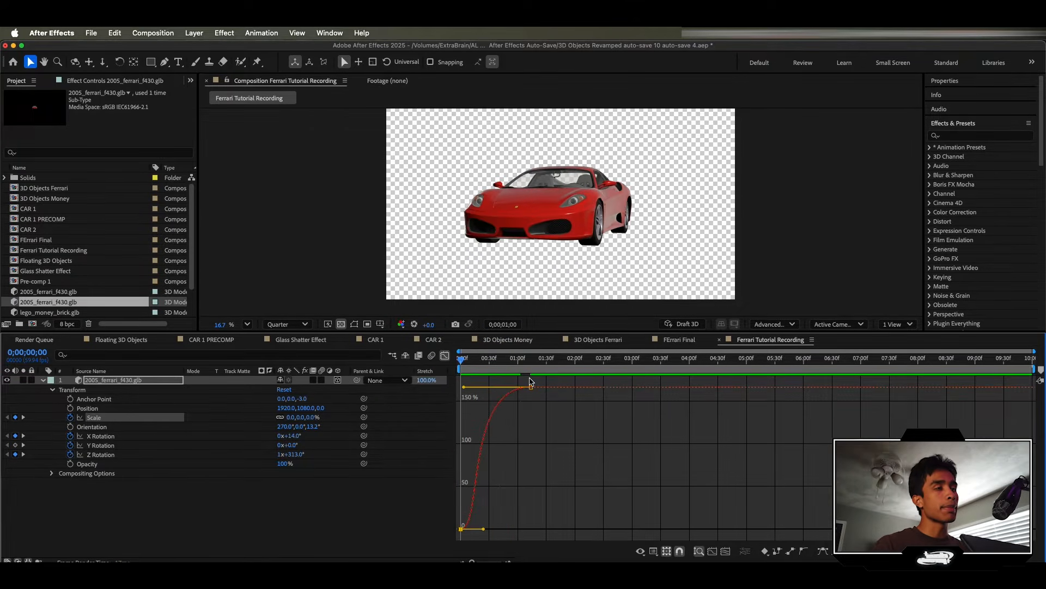
# Examine the Scale graph around its end keyframe and play the combined scale and spin animation from the start
pyautogui.press('space')
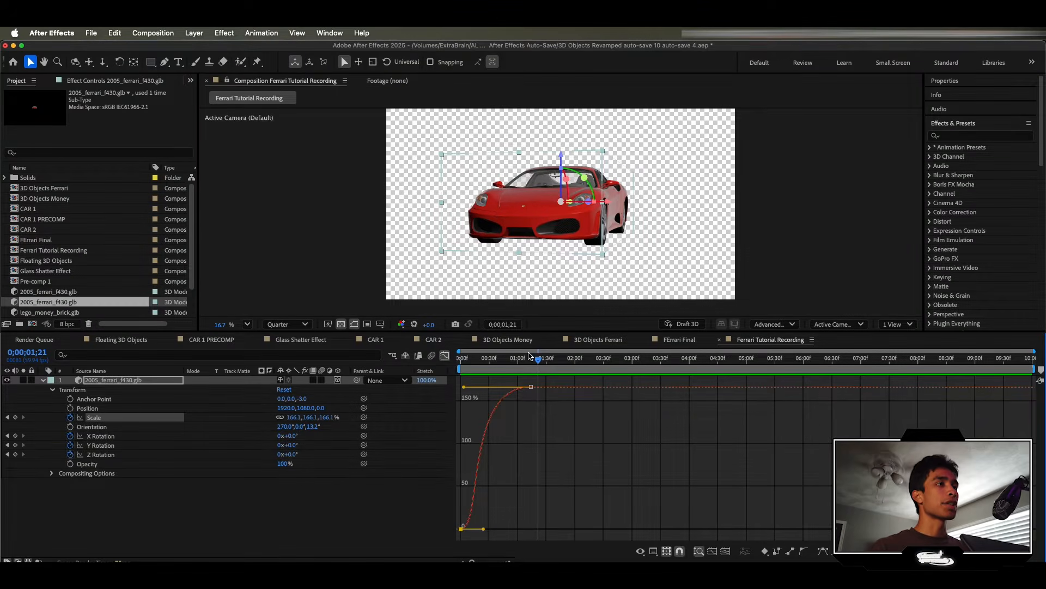
pyautogui.moveTo(530, 359); pyautogui.dragTo(471, 370)
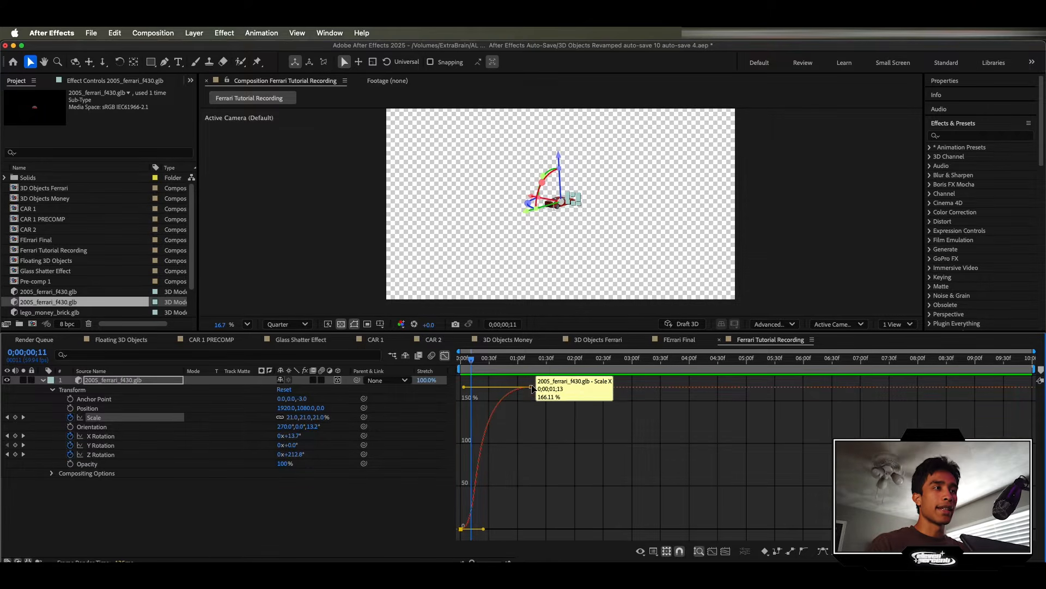
pyautogui.click(537, 405)
pyautogui.click(529, 359)
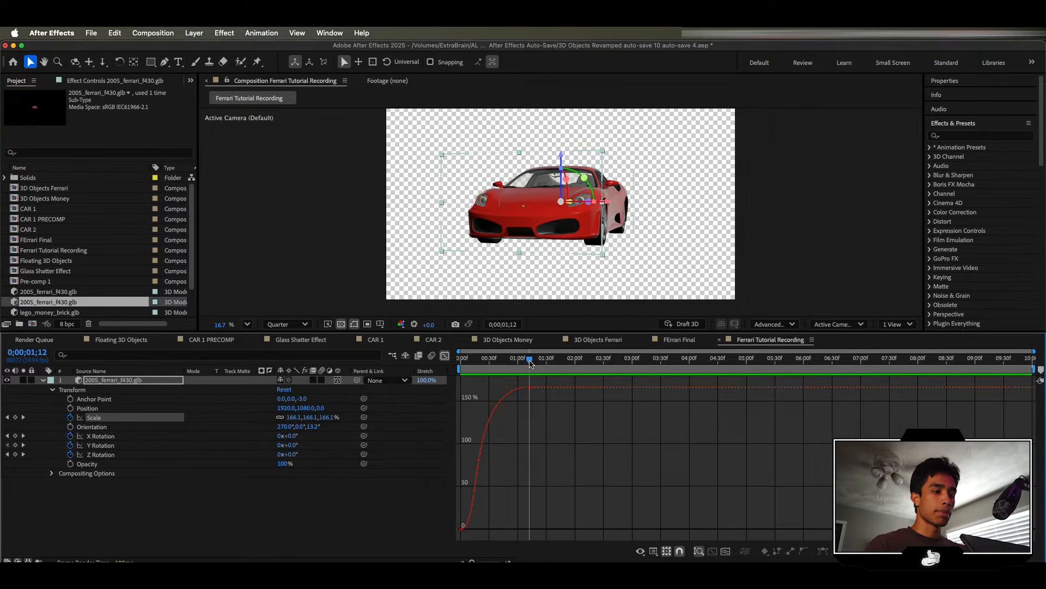
pyautogui.scroll(8, 530, 369)
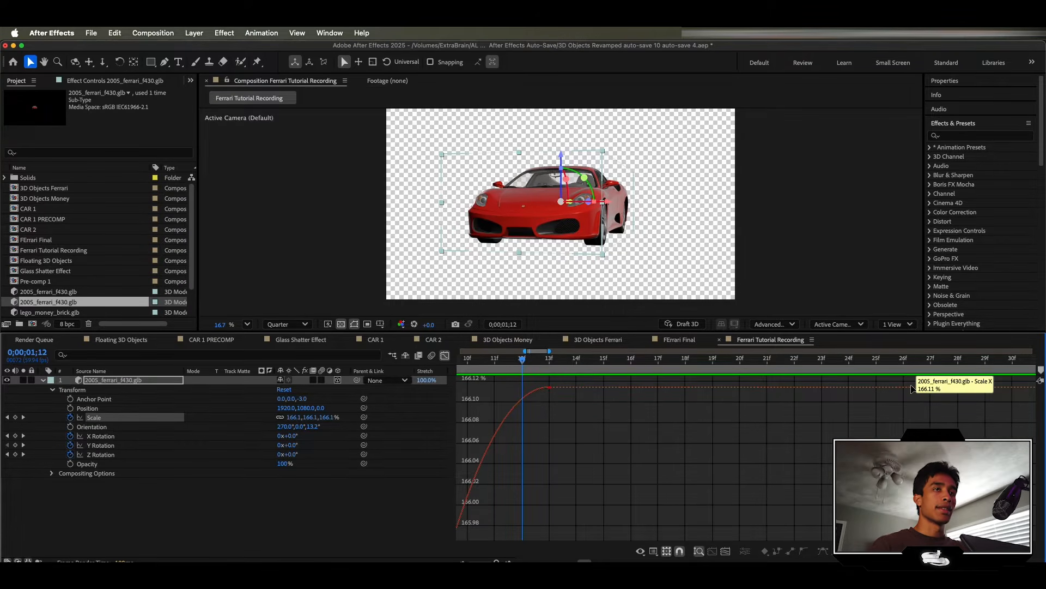
pyautogui.press('-')
pyautogui.press('-')
pyautogui.press('-')
pyautogui.press('-')
pyautogui.press('Home')
pyautogui.press('space')
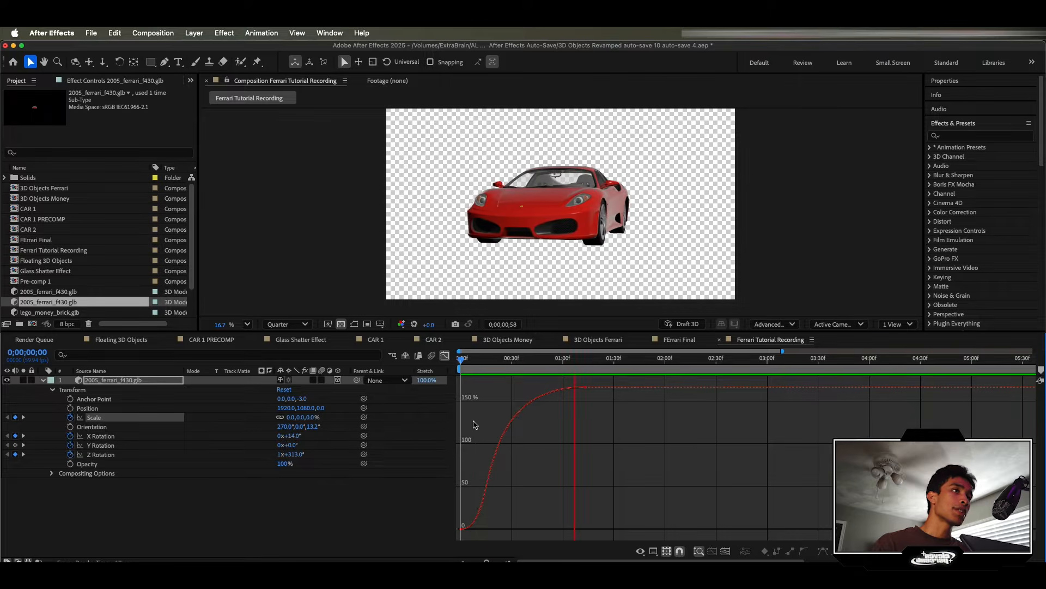
pyautogui.press('space')
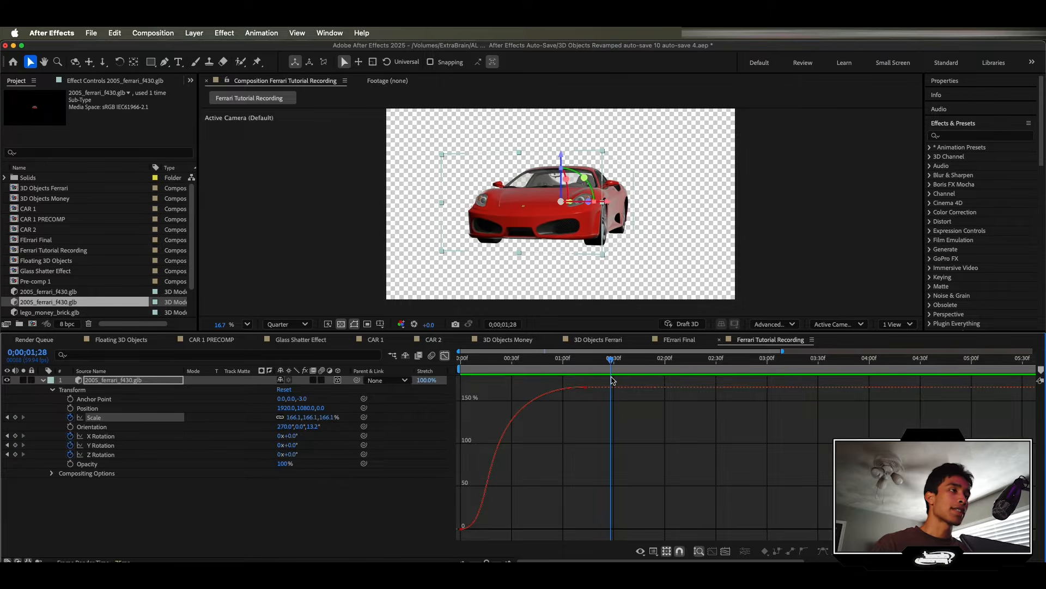
# At 0;00;05;22, set the Ferrari's X Rotation to 20° and Z Rotation to -55°, and preview the animation
pyautogui.click(444, 356)
pyautogui.click(936, 359)
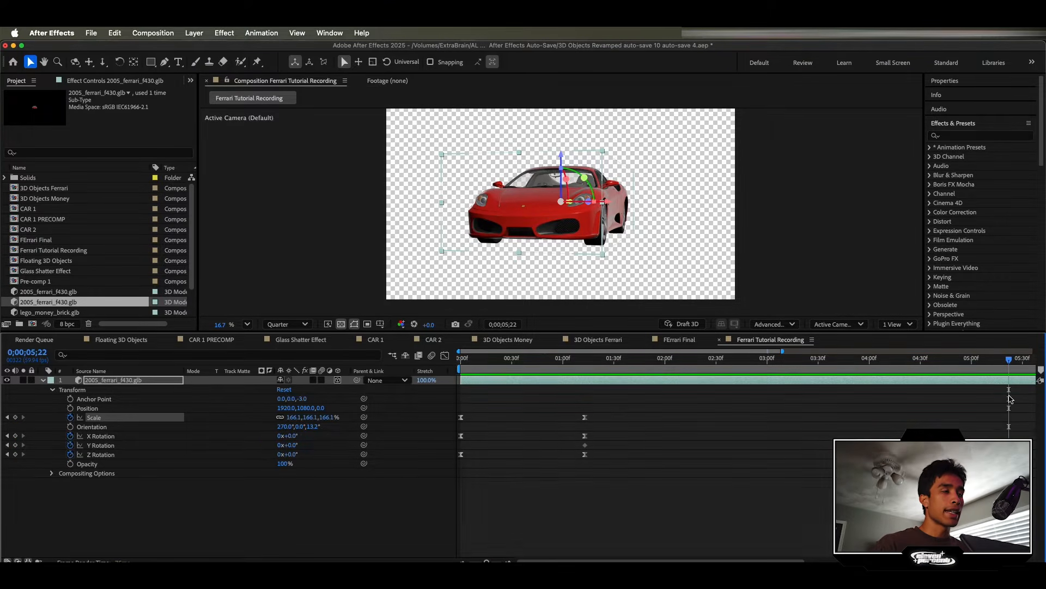
pyautogui.scroll(-2, 622, 471)
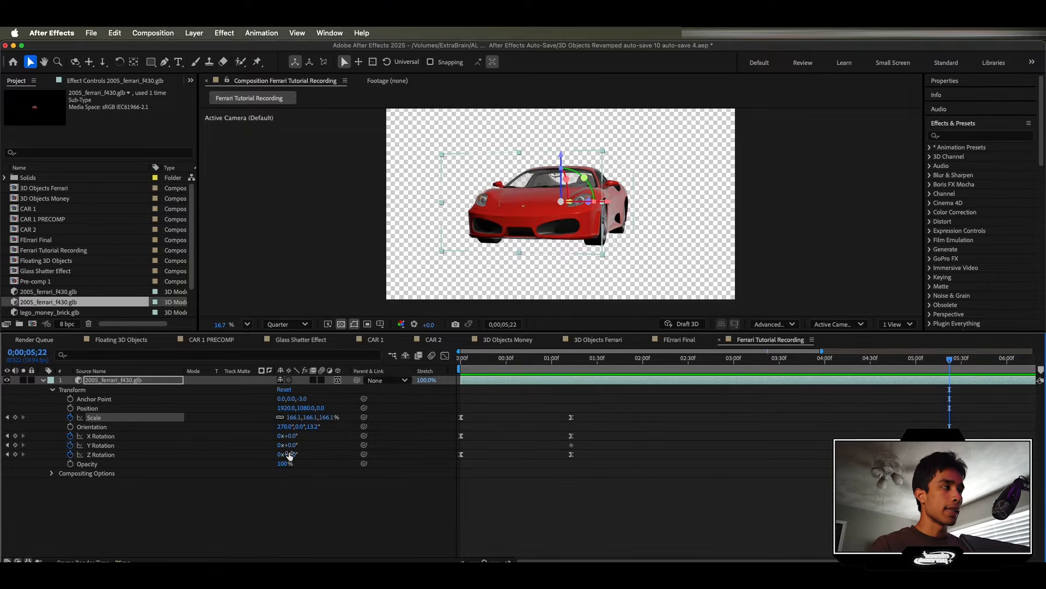
pyautogui.moveTo(288, 455); pyautogui.dragTo(309, 436)
pyautogui.click(1014, 425)
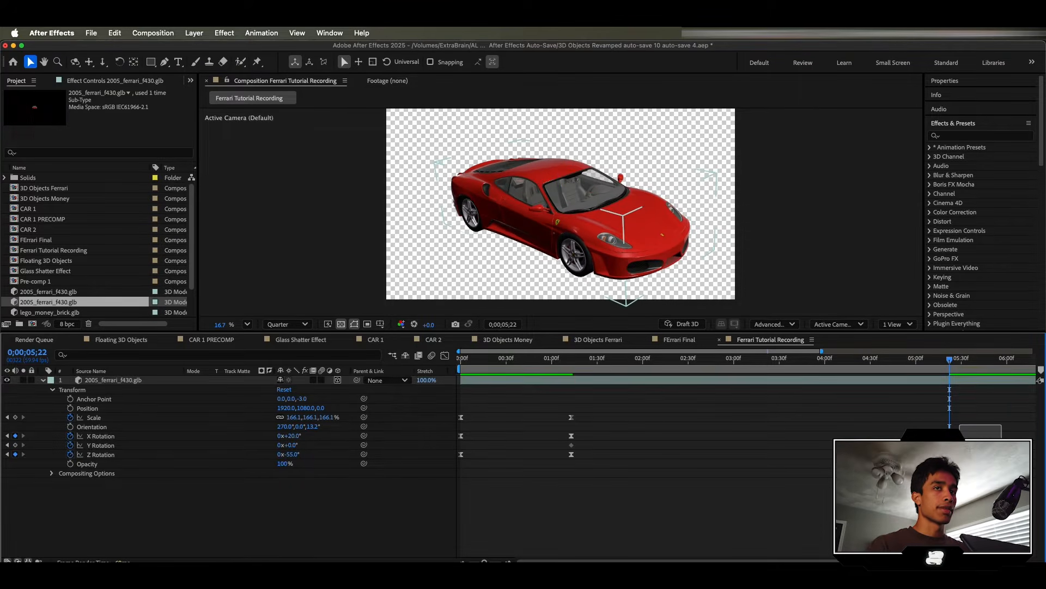
pyautogui.moveTo(949, 360); pyautogui.dragTo(463, 397)
pyautogui.press('space')
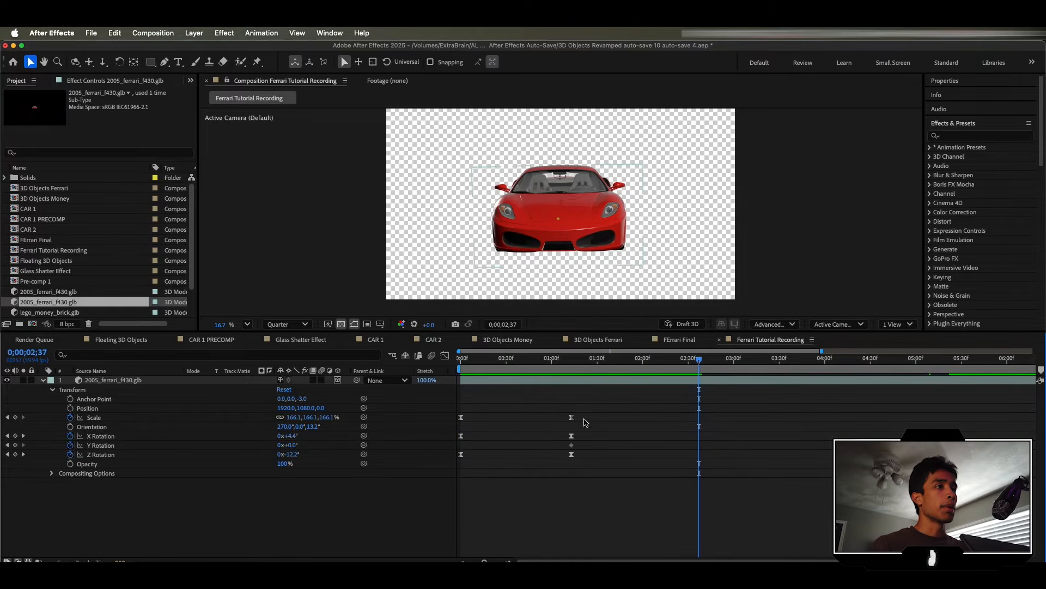
# Tilt both ease handles of the Z Rotation keyframe at 0;00;01;13 downward over time so the rotation flows through it without stopping
pyautogui.moveTo(992, 414); pyautogui.dragTo(615, 430)
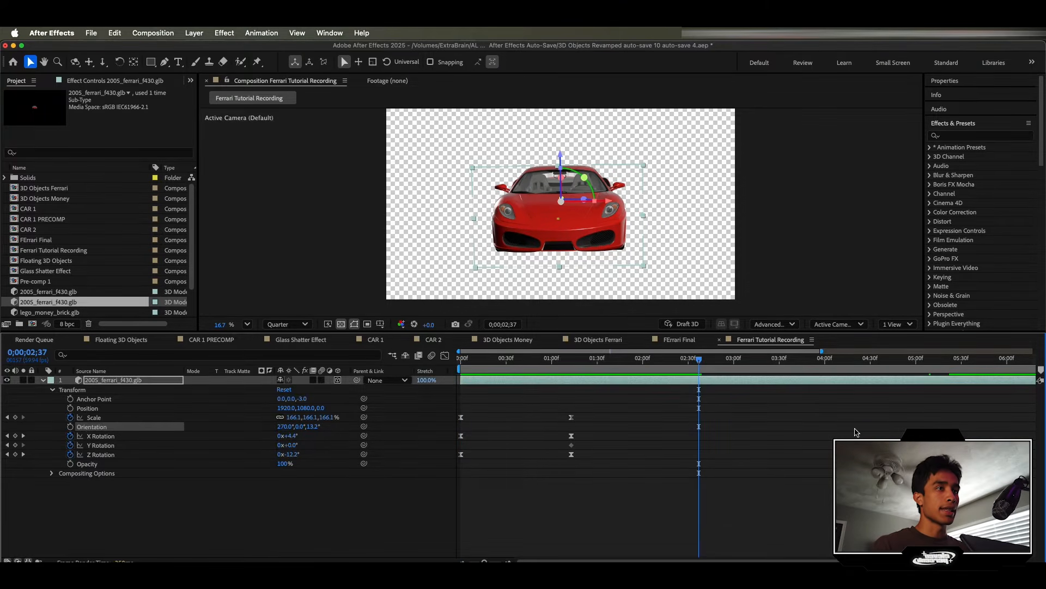
pyautogui.moveTo(943, 420); pyautogui.dragTo(548, 470)
pyautogui.moveTo(894, 434); pyautogui.dragTo(546, 480)
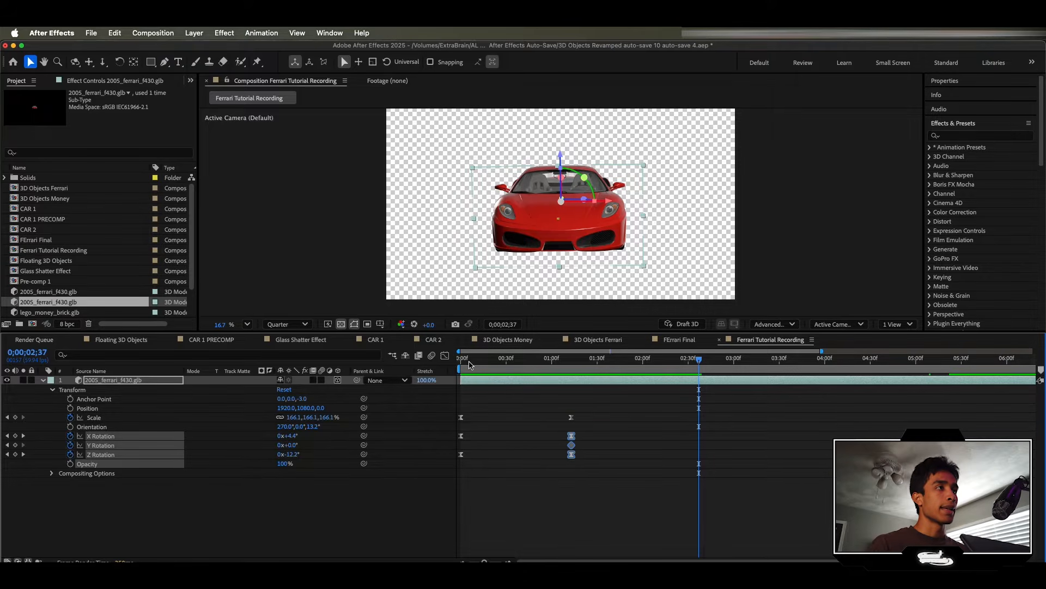
pyautogui.click(445, 355)
pyautogui.click(711, 493)
pyautogui.moveTo(573, 519)
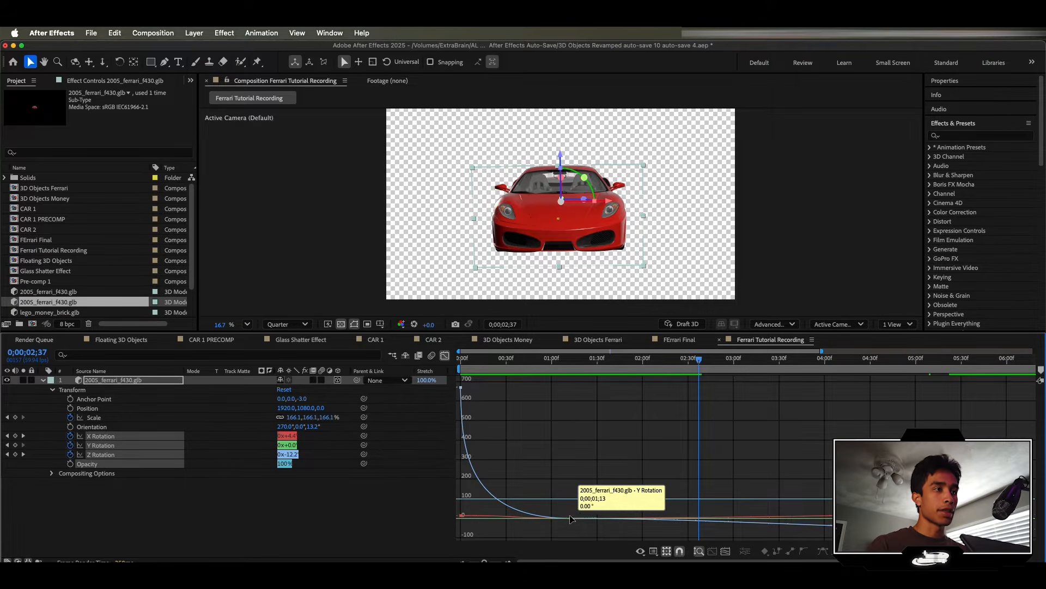
pyautogui.click(571, 520)
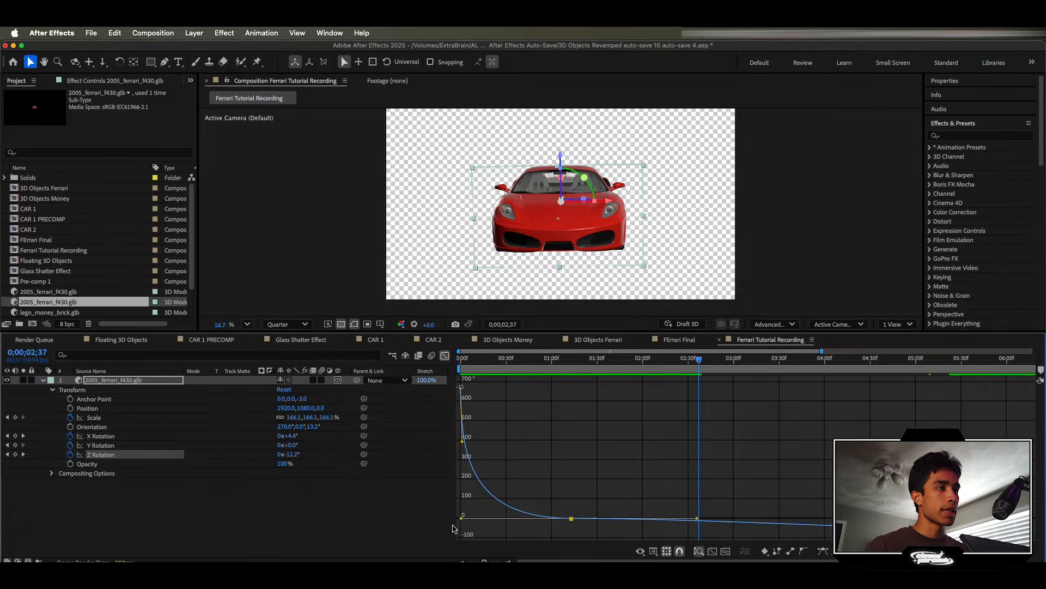
pyautogui.moveTo(461, 518); pyautogui.dragTo(461, 514)
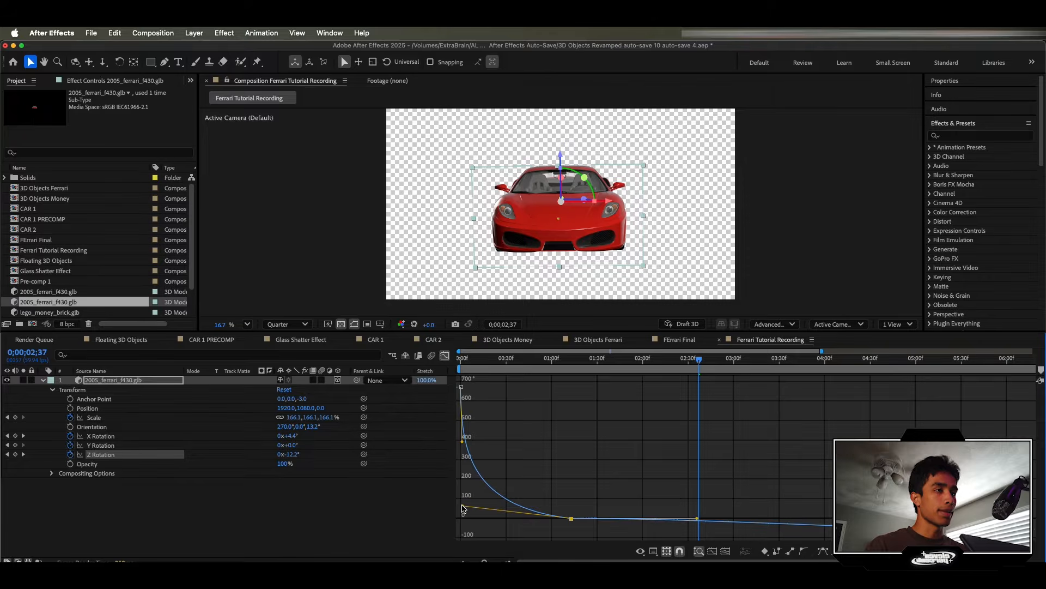
pyautogui.moveTo(697, 521); pyautogui.dragTo(712, 535)
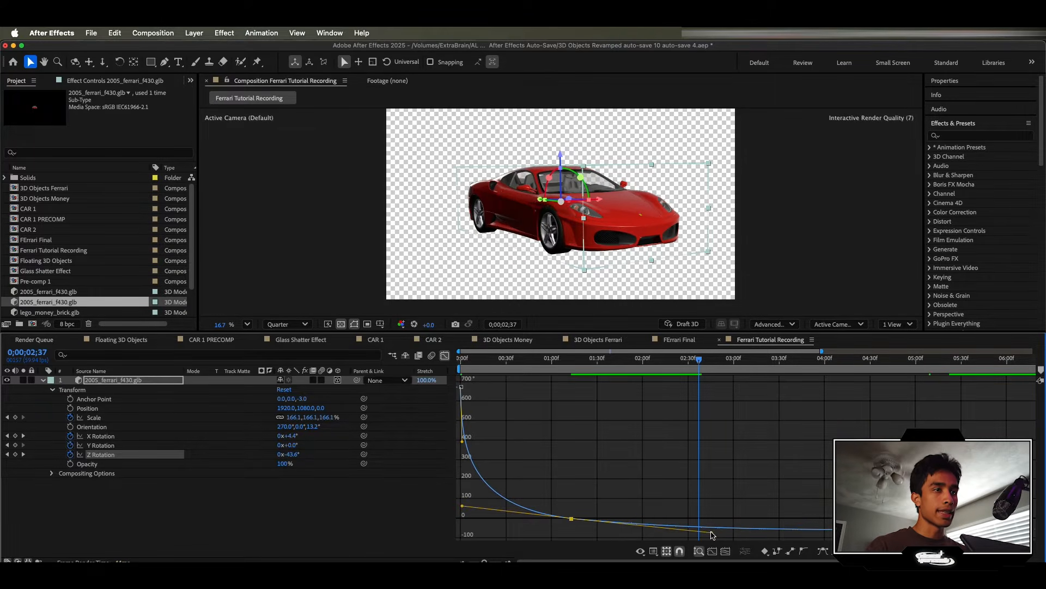
# Play the animation from the start and adjust the ease handle leading into the last Z Rotation keyframe
pyautogui.moveTo(700, 361); pyautogui.dragTo(460, 384)
pyautogui.press('space')
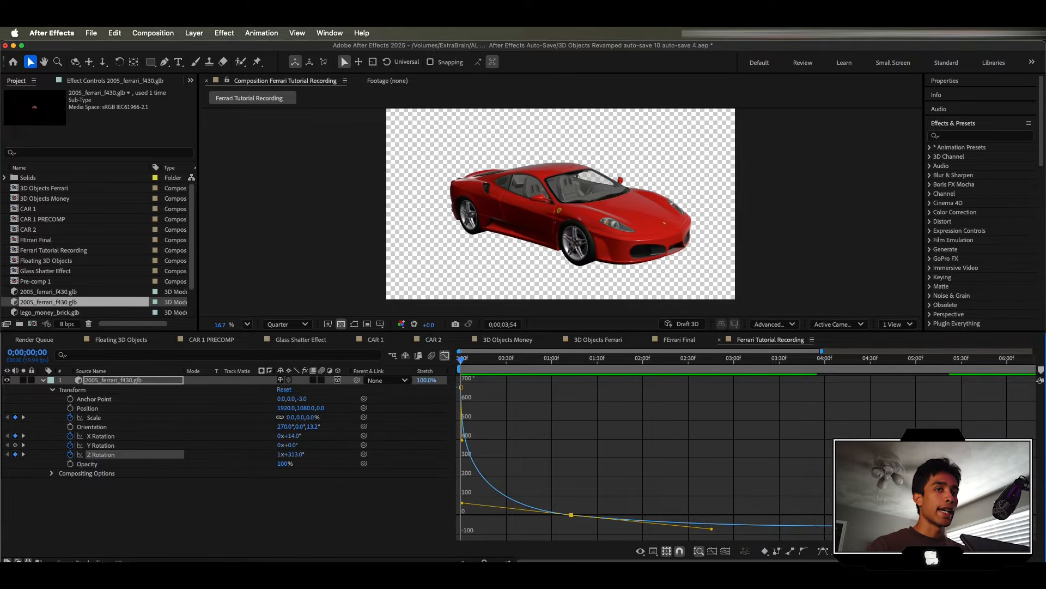
pyautogui.press('space')
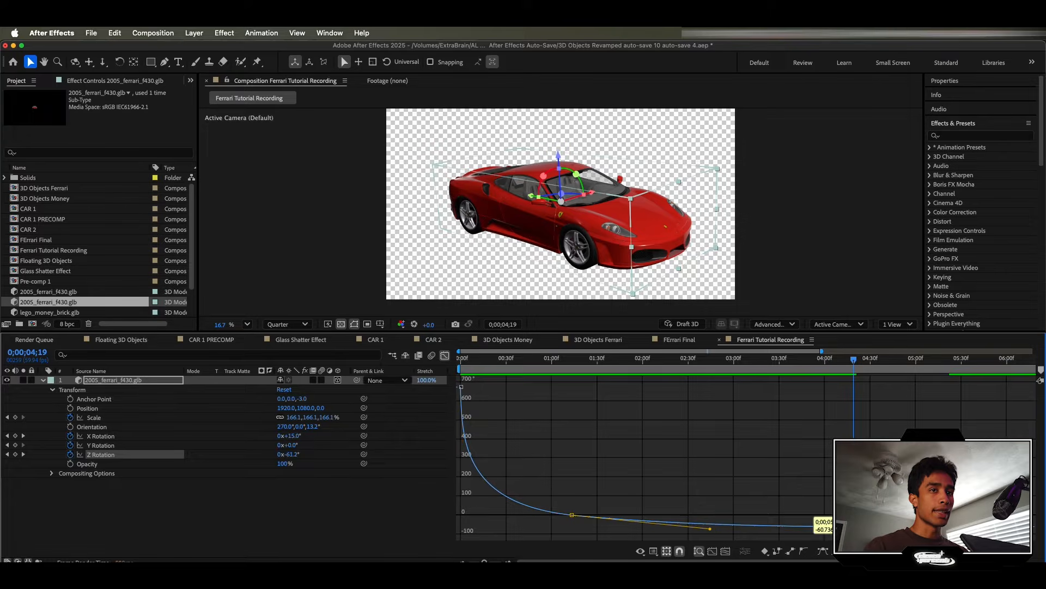
pyautogui.moveTo(976, 526); pyautogui.dragTo(868, 525)
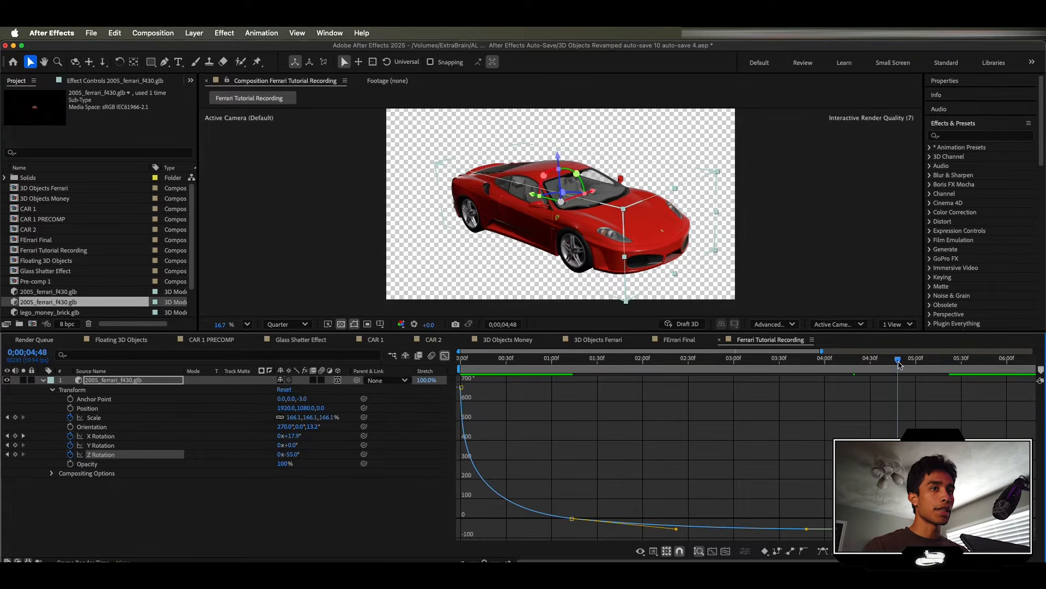
# Set the Ferrari's final Z Rotation keyframe to -1x-232° and move it to 0;00;04;55
pyautogui.click(926, 361)
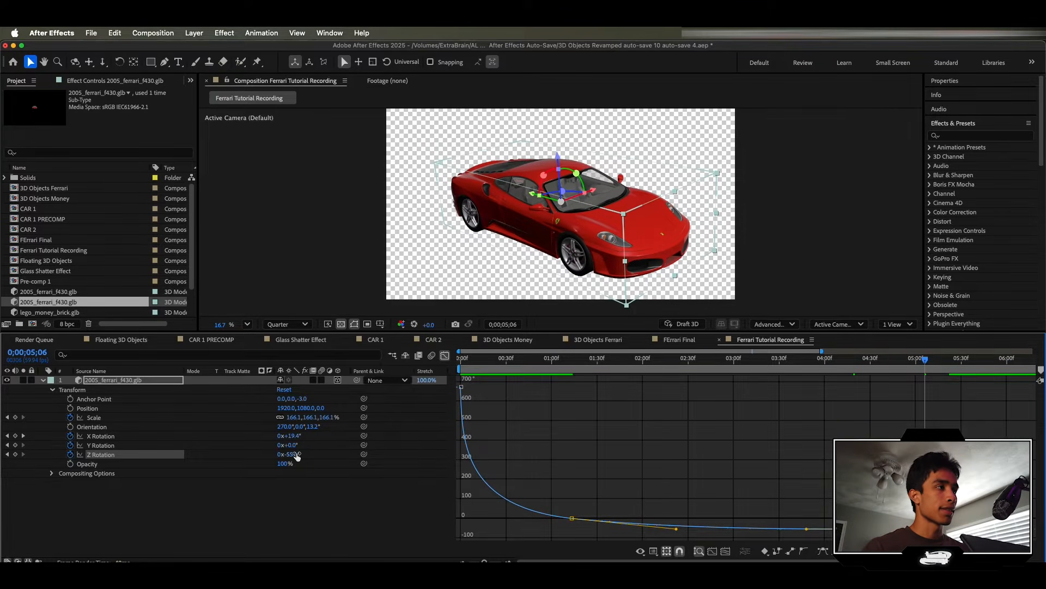
pyautogui.moveTo(297, 456); pyautogui.dragTo(143, 519)
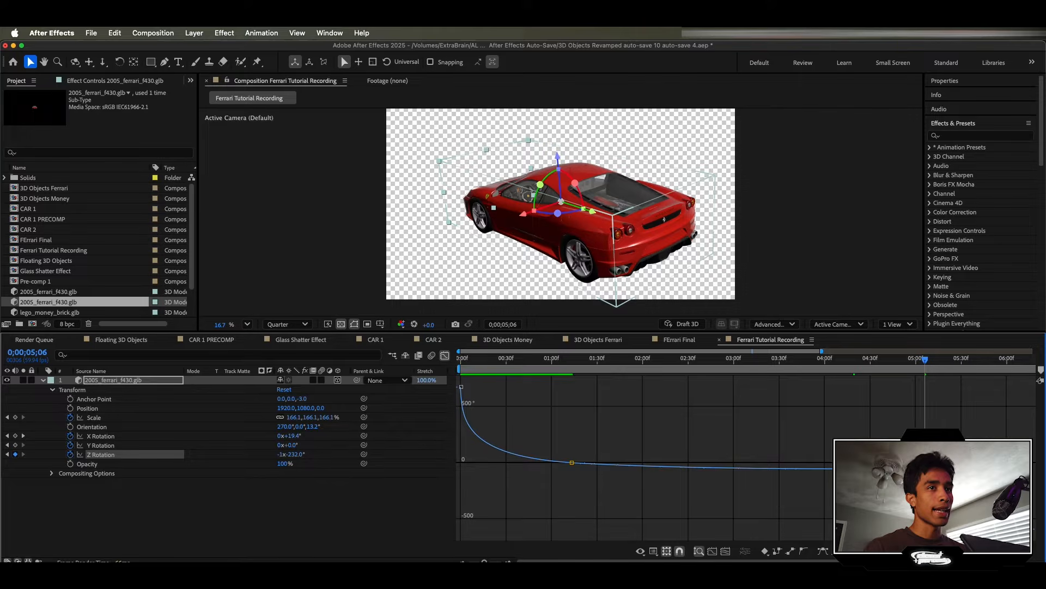
pyautogui.moveTo(937, 358); pyautogui.dragTo(908, 360)
pyautogui.moveTo(296, 455); pyautogui.dragTo(283, 456)
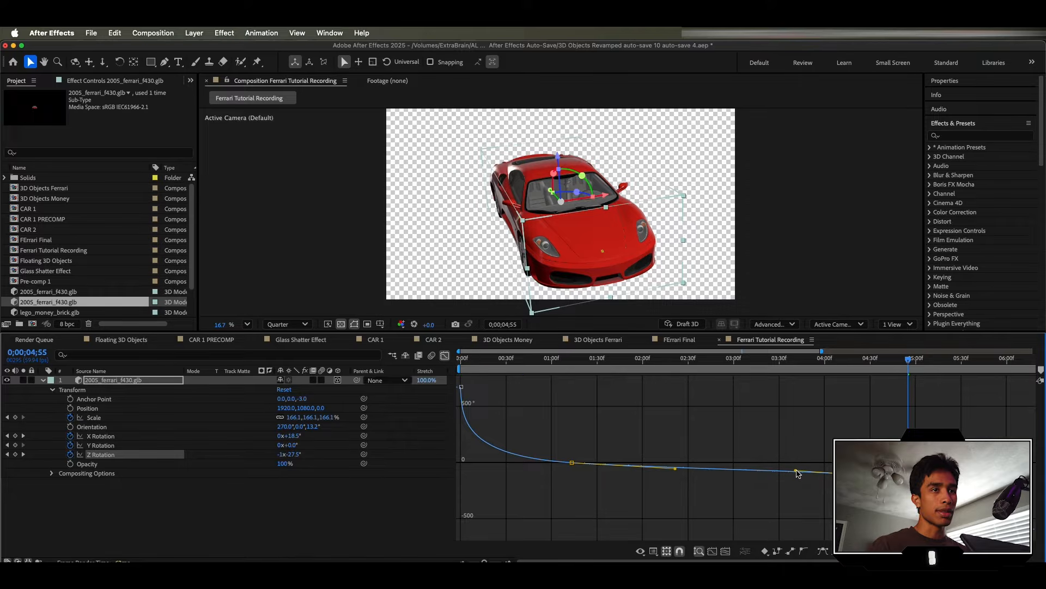
pyautogui.moveTo(925, 529); pyautogui.dragTo(906, 528)
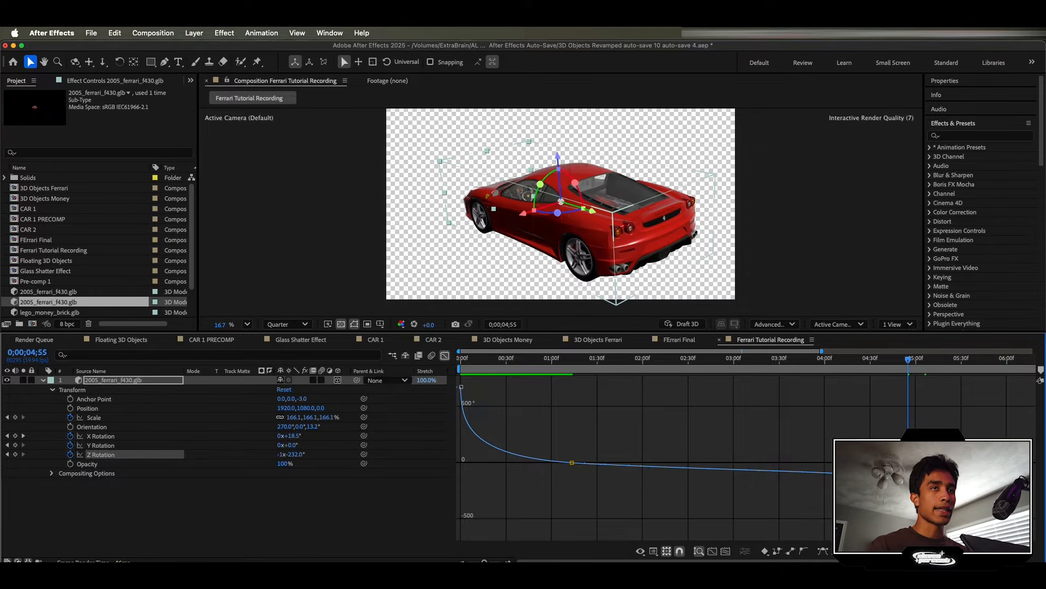
# Preview the slow turn, and shift the last two Z Rotation keyframes earlier to 0;00;03;20 and 0;00;03;56
pyautogui.moveTo(908, 359); pyautogui.dragTo(645, 391)
pyautogui.press('space')
pyautogui.press('space')
pyautogui.press('space')
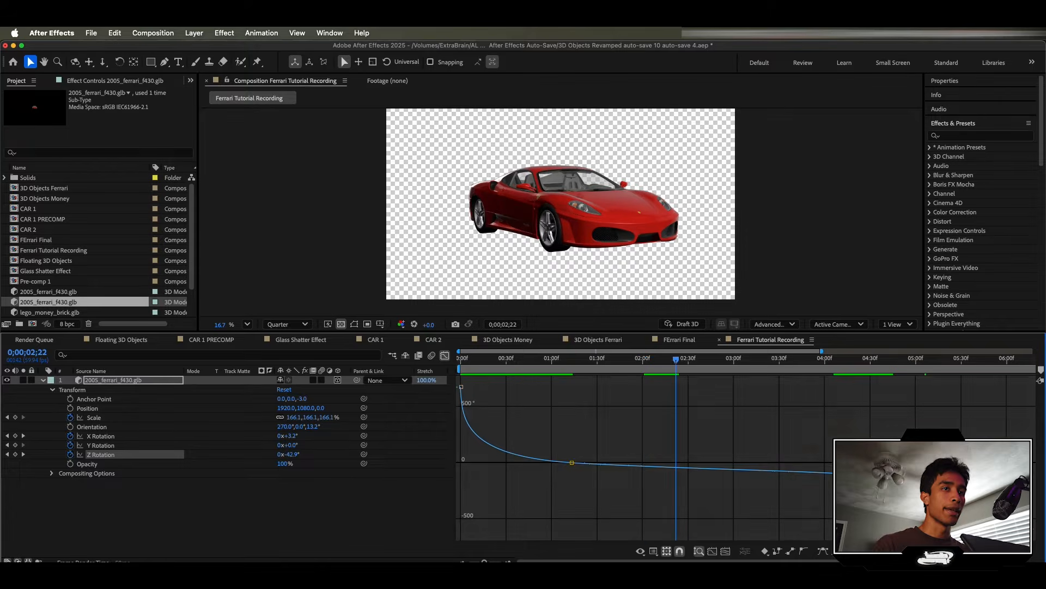
pyautogui.moveTo(872, 474); pyautogui.dragTo(764, 475)
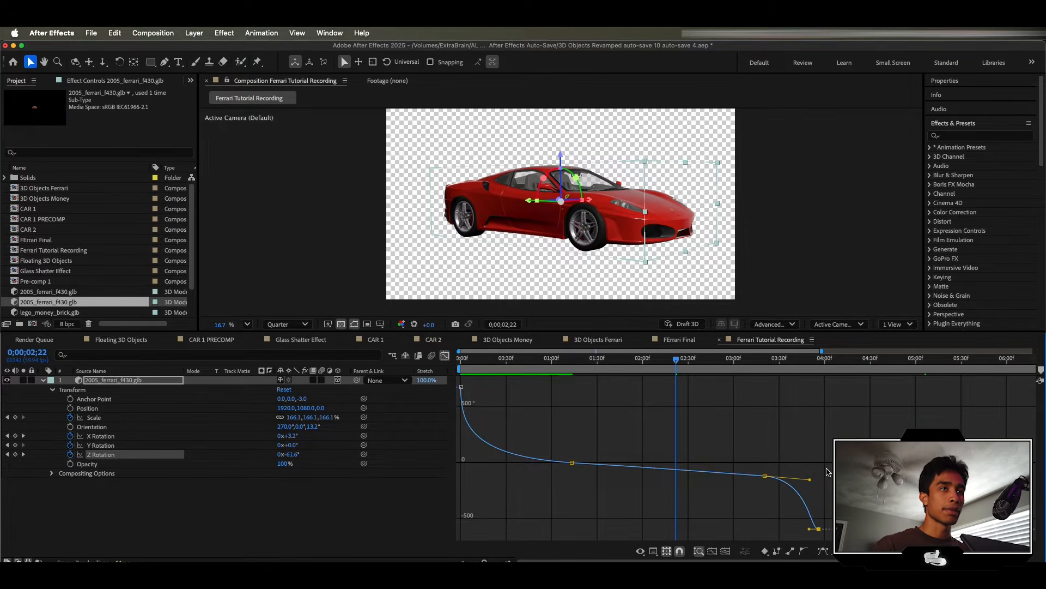
# Set the Ferrari's X Rotation to 20° at 0;00;03;56 and play the animation from the start
pyautogui.click(817, 357)
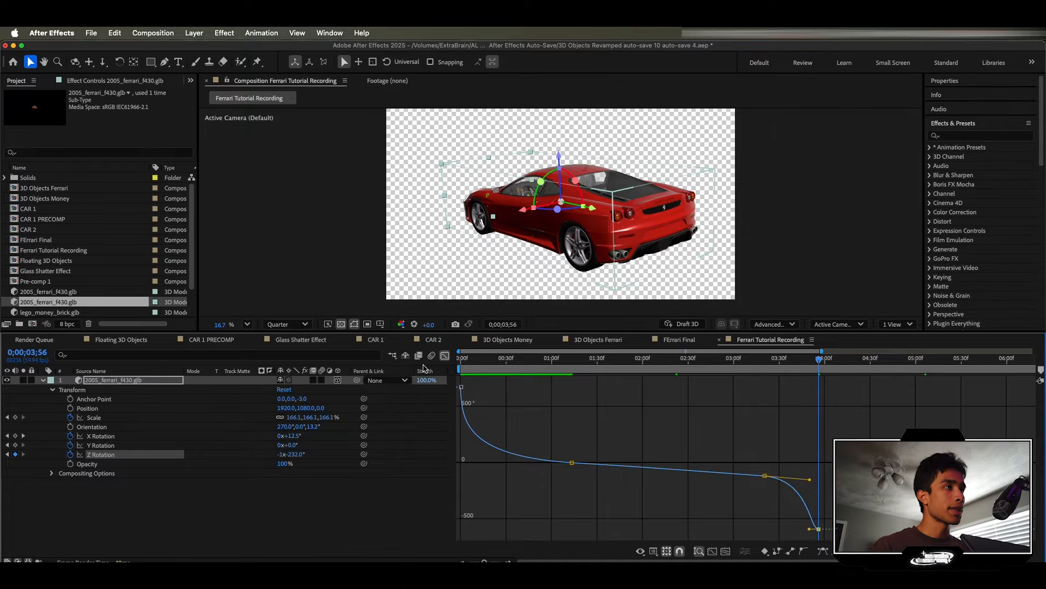
pyautogui.click(444, 358)
pyautogui.moveTo(292, 436); pyautogui.dragTo(296, 436)
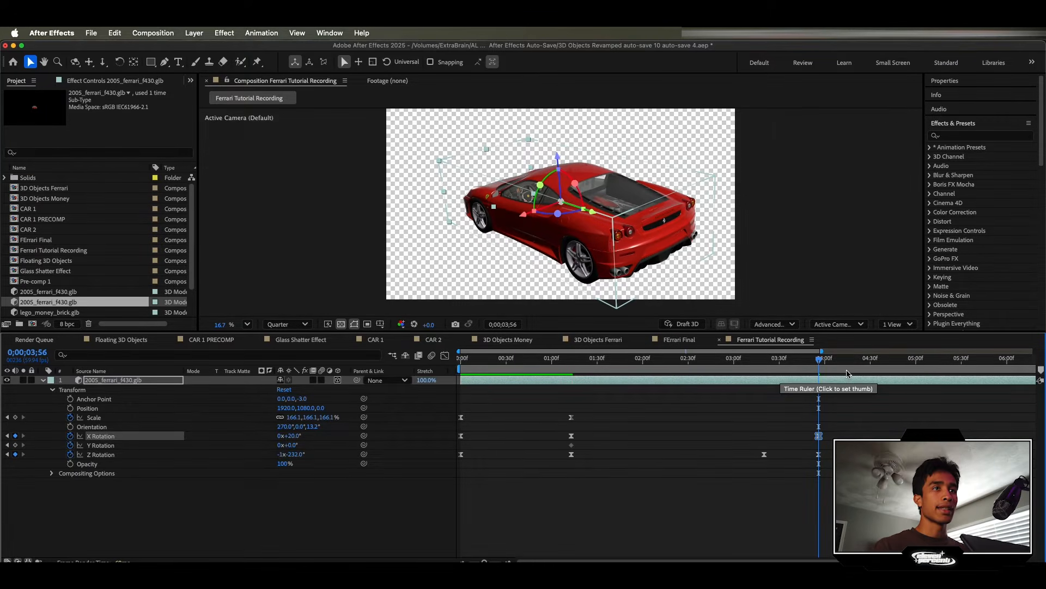
pyautogui.moveTo(807, 358); pyautogui.dragTo(569, 436)
pyautogui.press('space')
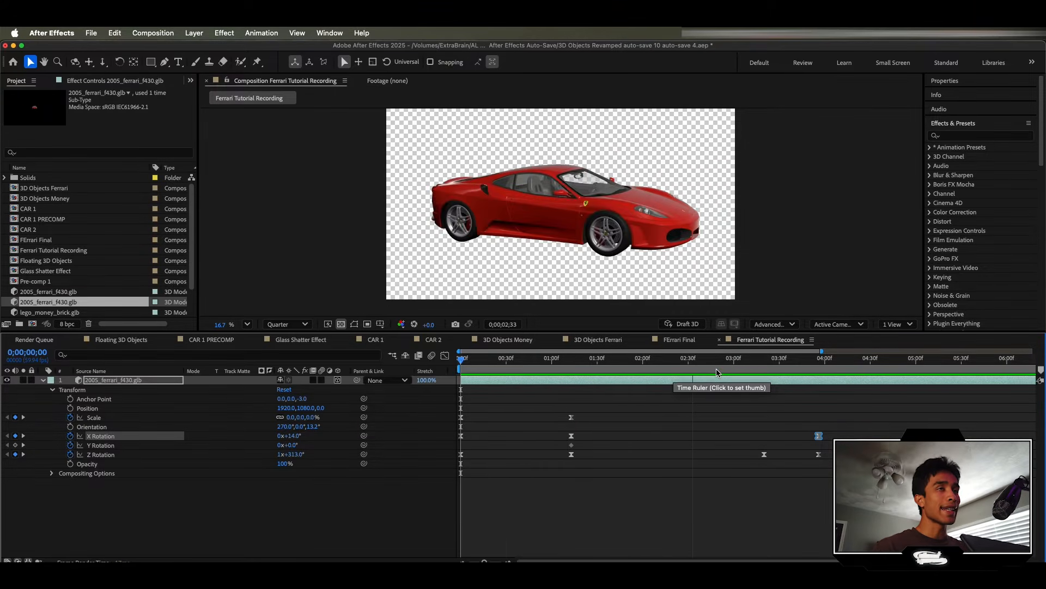
# Add a Scale keyframe for the Ferrari at 0;00;03;20, and set Scale to 0% at 0;00;03;56
pyautogui.click(764, 360)
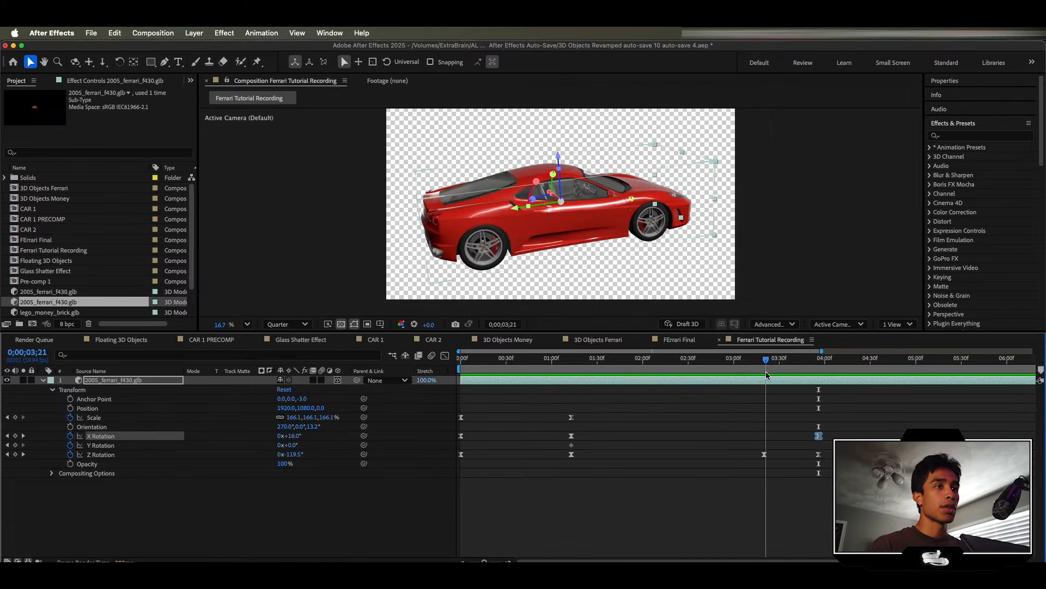
pyautogui.click(15, 417)
pyautogui.press('k')
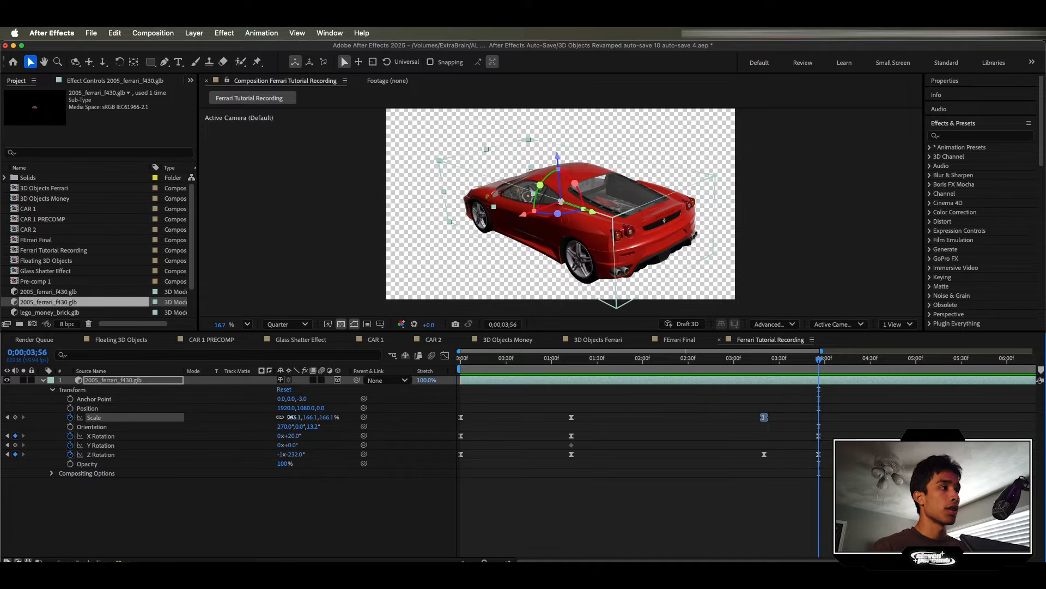
pyautogui.write('0')
pyautogui.press('Return')
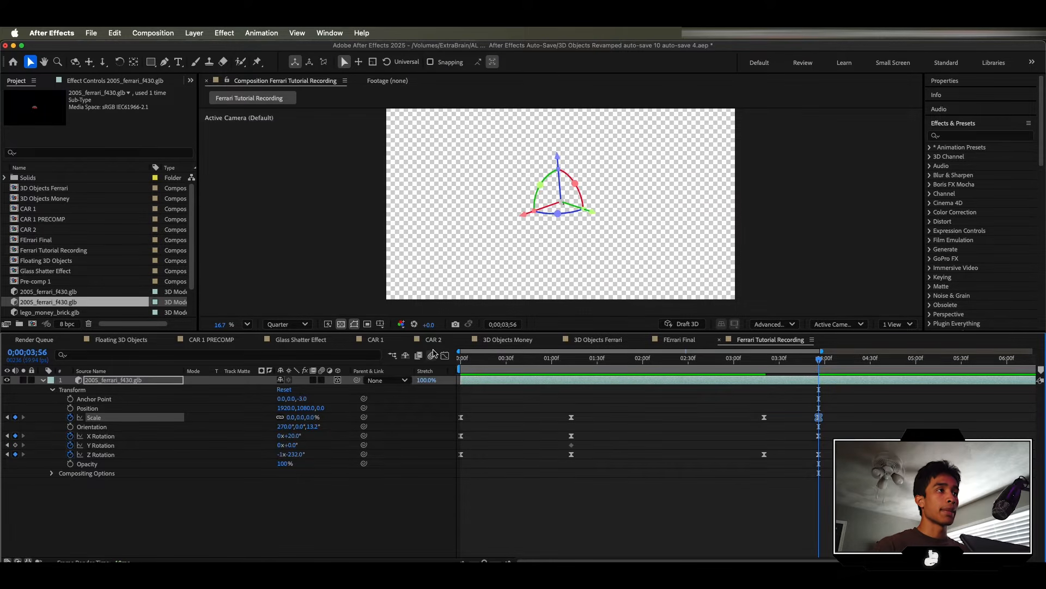
# Lengthen the horizontal ease handle leaving the 0;00;03;20 Scale keyframe and preview the shrink-out from the start
pyautogui.click(445, 356)
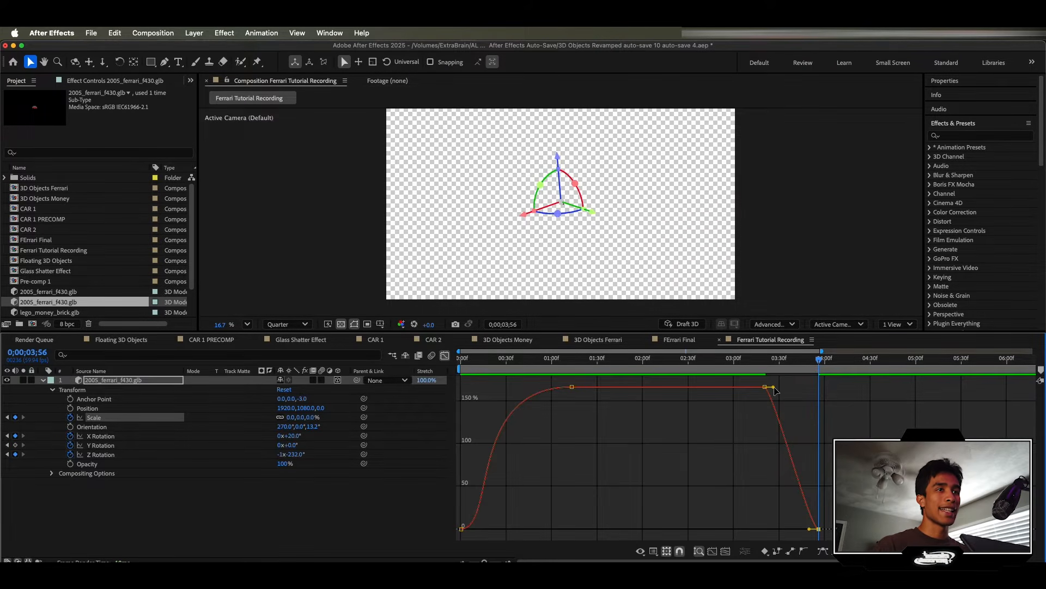
pyautogui.moveTo(774, 388); pyautogui.dragTo(455, 362)
pyautogui.moveTo(557, 356); pyautogui.dragTo(427, 383)
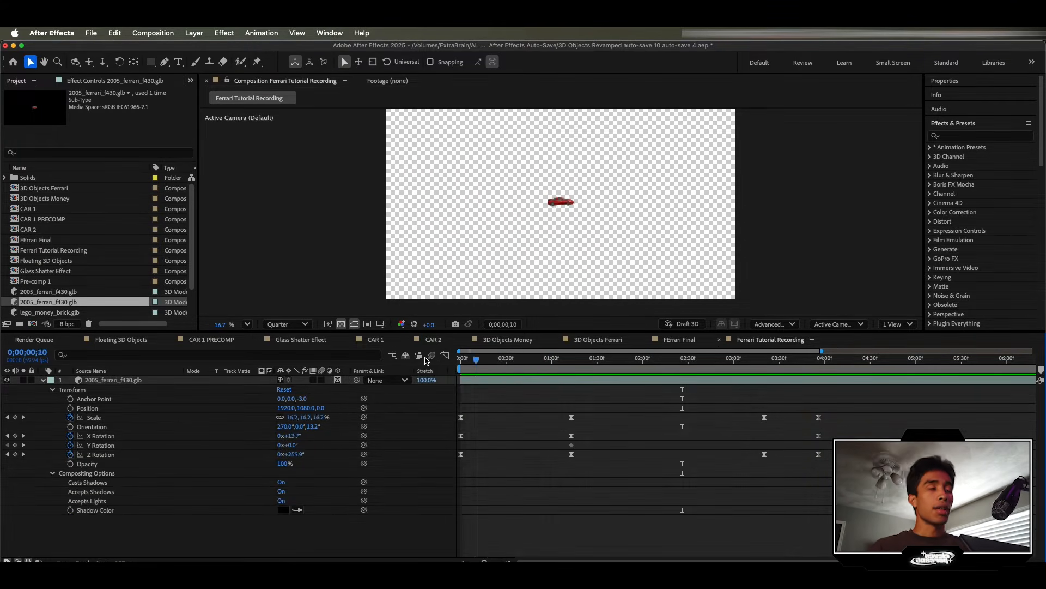
pyautogui.press('Home')
pyautogui.press('space')
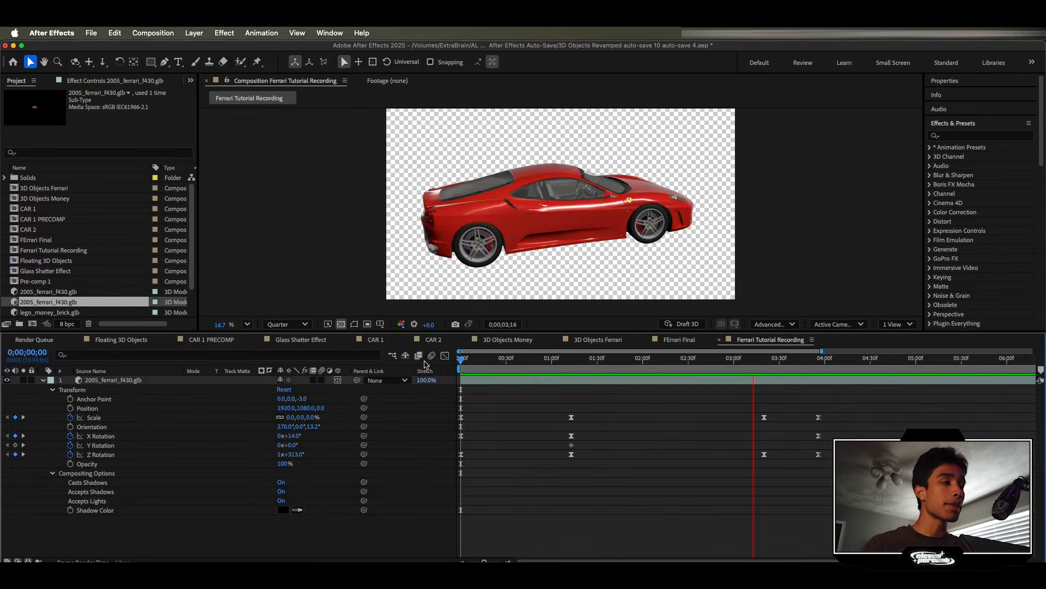
pyautogui.press('space')
pyautogui.moveTo(691, 361); pyautogui.dragTo(436, 364)
# Copy the music video layer from Floating 3D Objects into Ferrari Tutorial Recording beneath the Ferrari layer and preview the composite
pyautogui.click(131, 342)
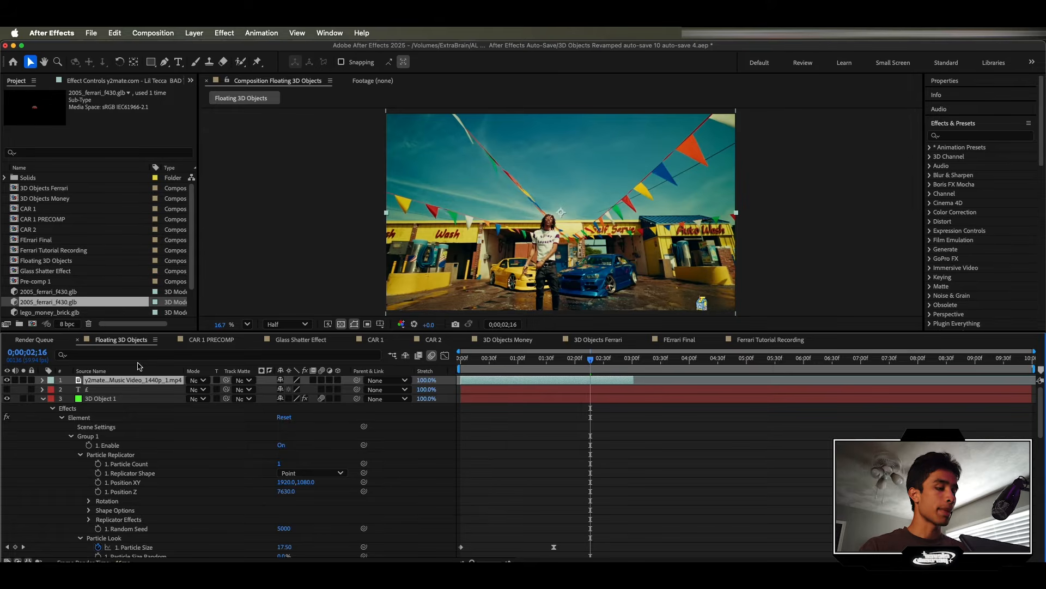
pyautogui.click(750, 340)
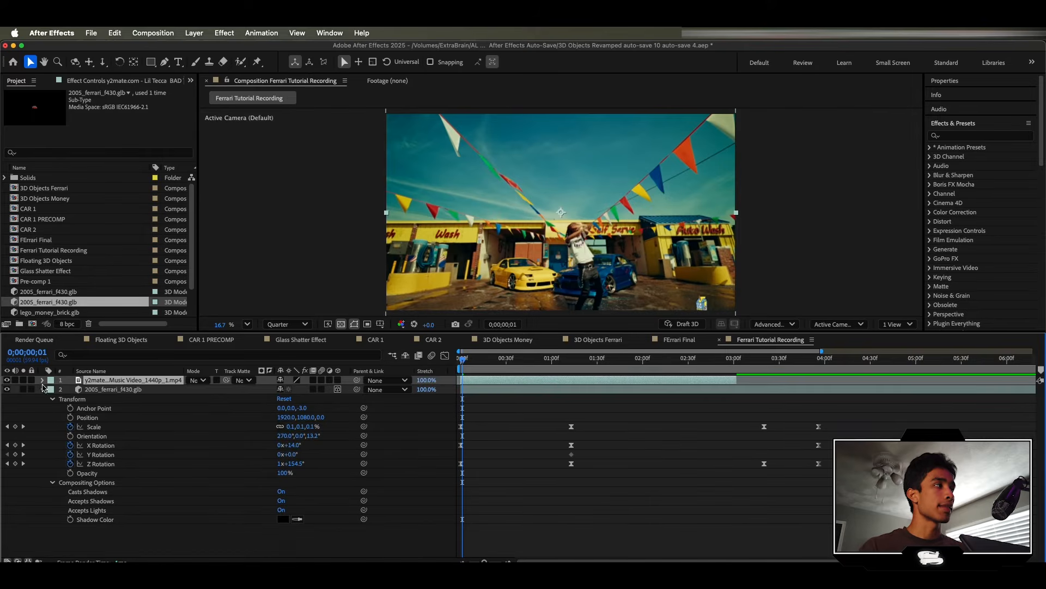
pyautogui.moveTo(119, 379); pyautogui.dragTo(140, 405)
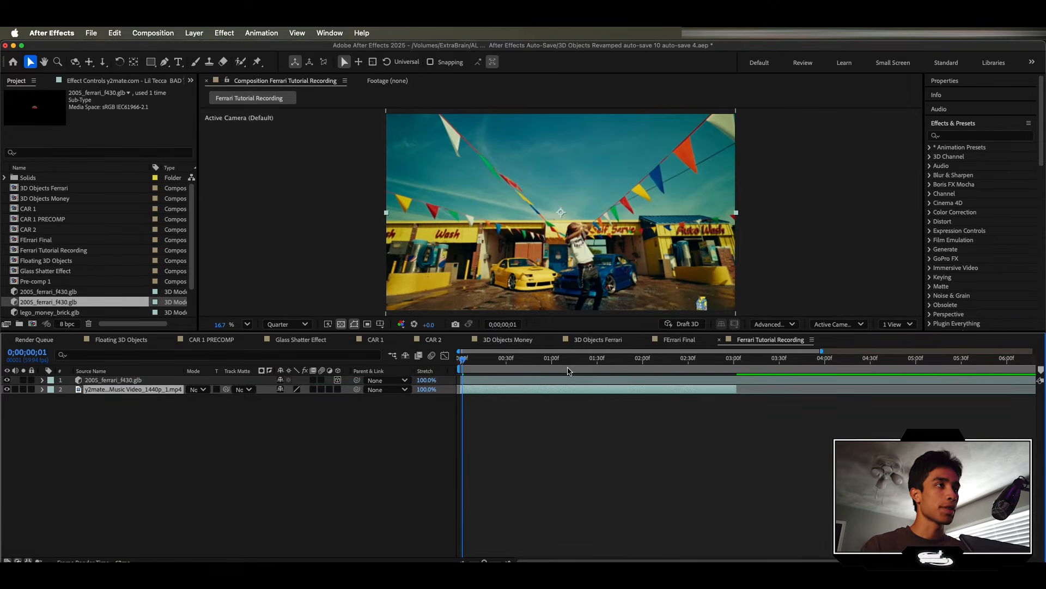
pyautogui.click(549, 360)
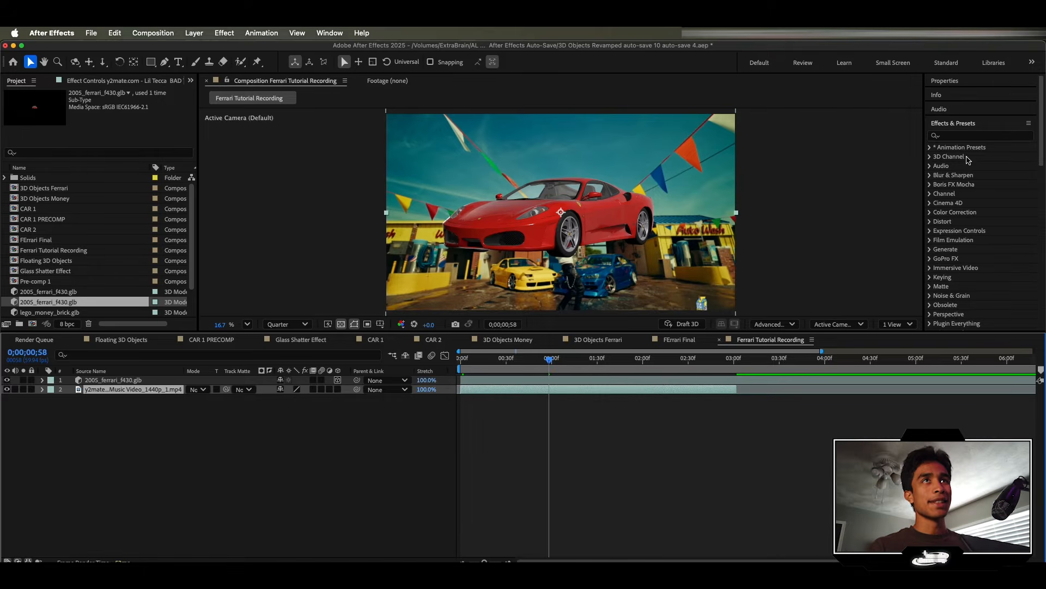
pyautogui.click(973, 136)
pyautogui.moveTo(548, 358); pyautogui.dragTo(459, 361)
pyautogui.press('space')
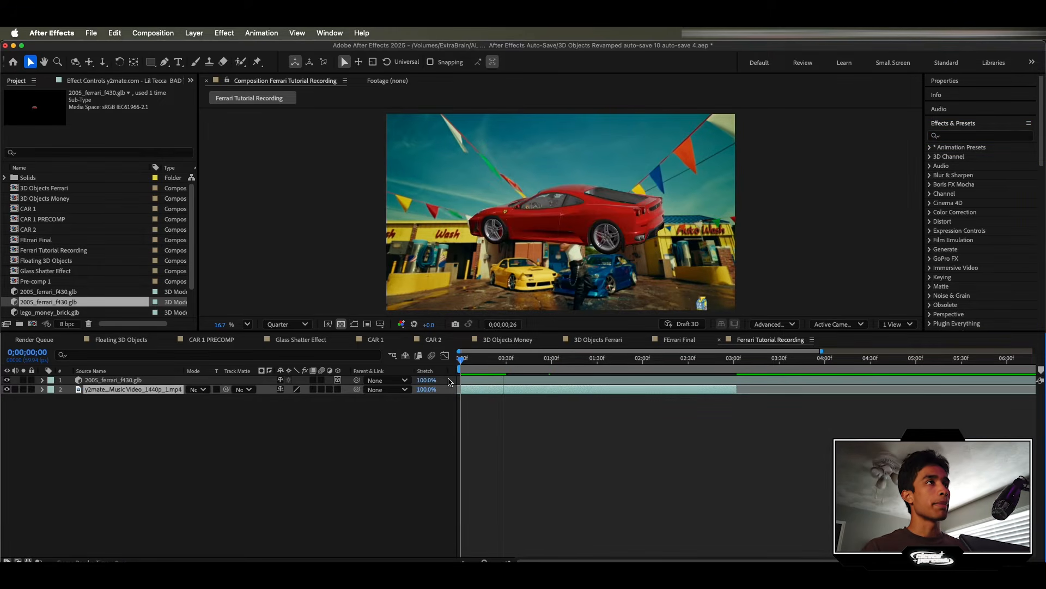
pyautogui.press('space')
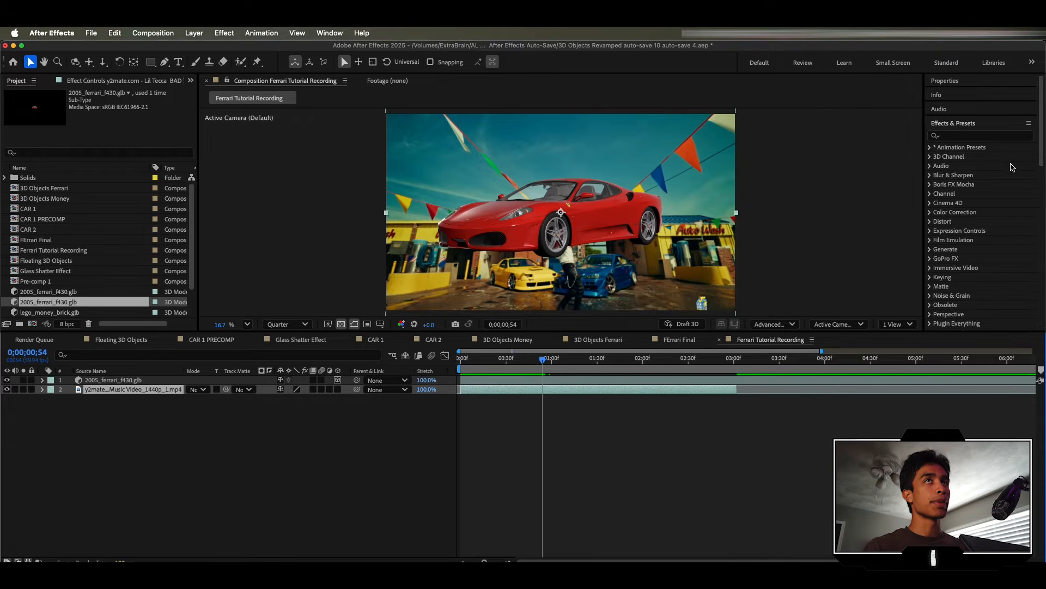
# Find the Camera Lens Blur effect and apply it to the music video layer
pyautogui.click(998, 136)
pyautogui.write('camera')
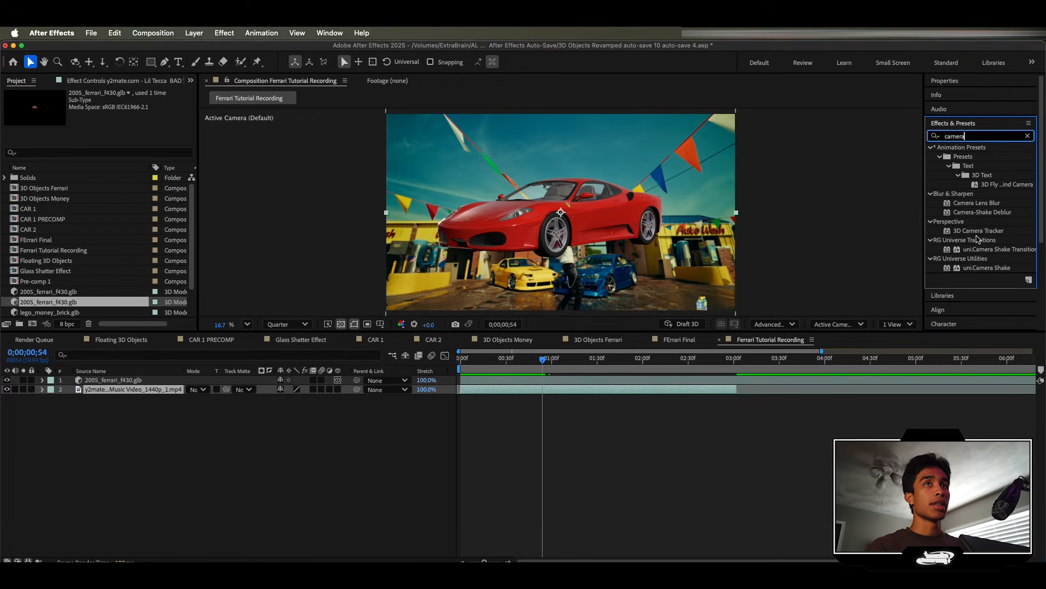
pyautogui.scroll(-2, 979, 238)
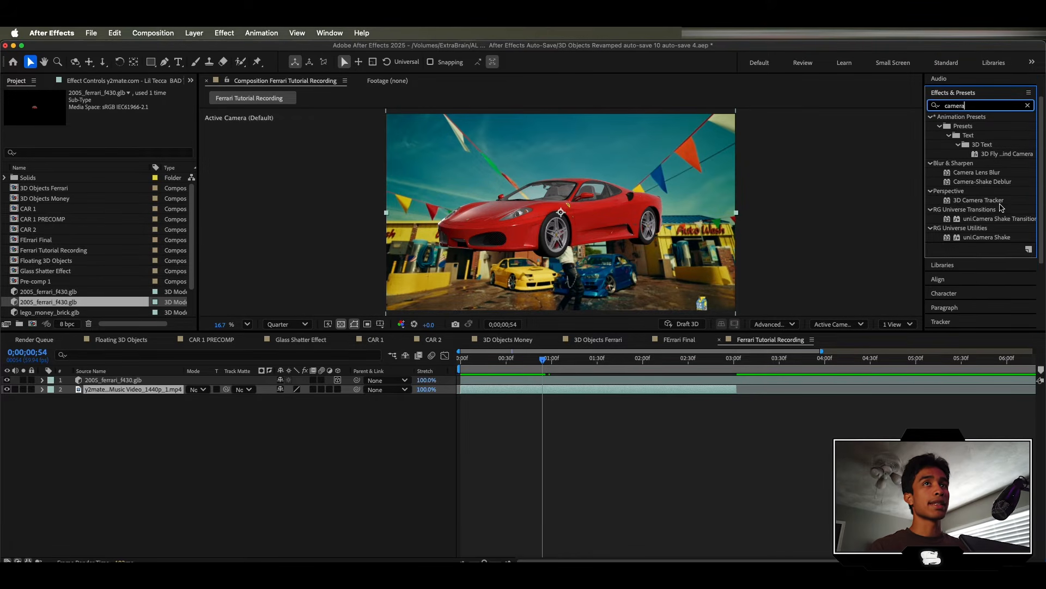
pyautogui.moveTo(1000, 176); pyautogui.dragTo(507, 360)
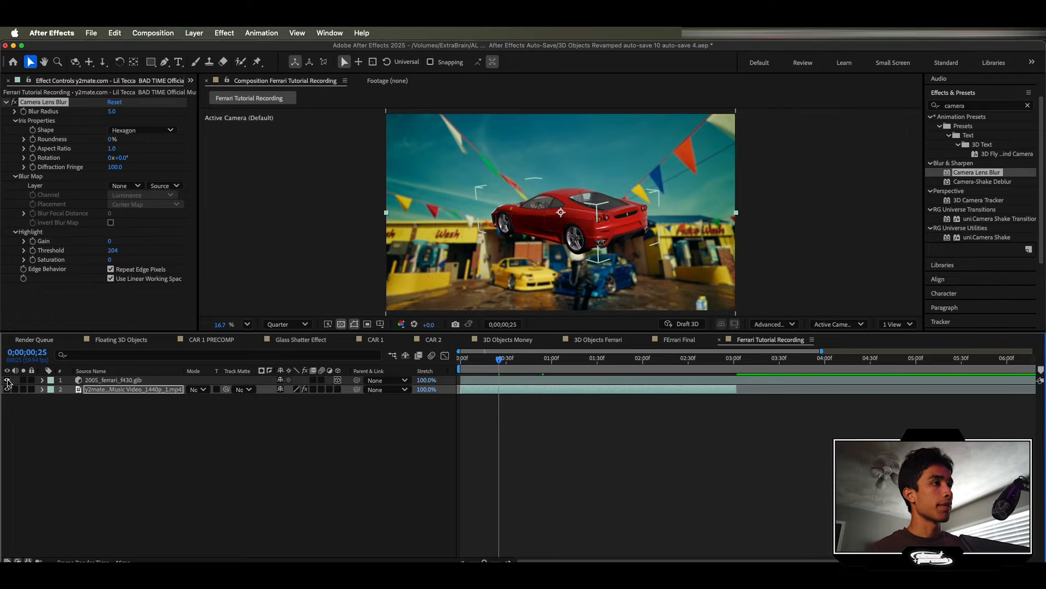
# Keyframe the music video's Blur Radius at 0 at 0;00;00;14 and 37 at 0;00;00;41, and preview the blur
pyautogui.press('space')
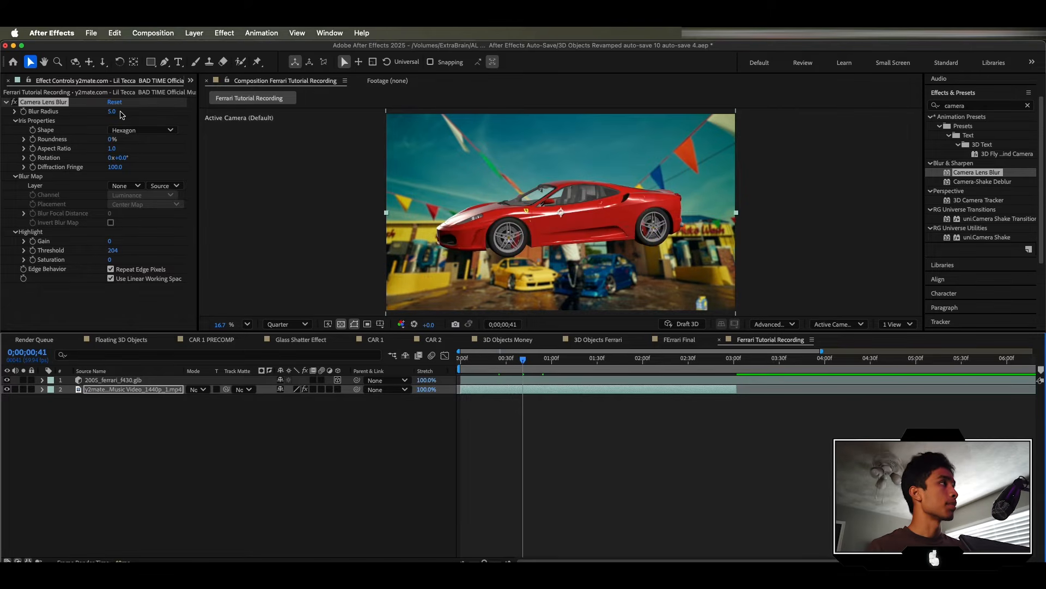
pyautogui.moveTo(121, 114)
pyautogui.mouseDown()
pyautogui.moveTo(165, 111)
pyautogui.moveTo(131, 111)
pyautogui.mouseUp()
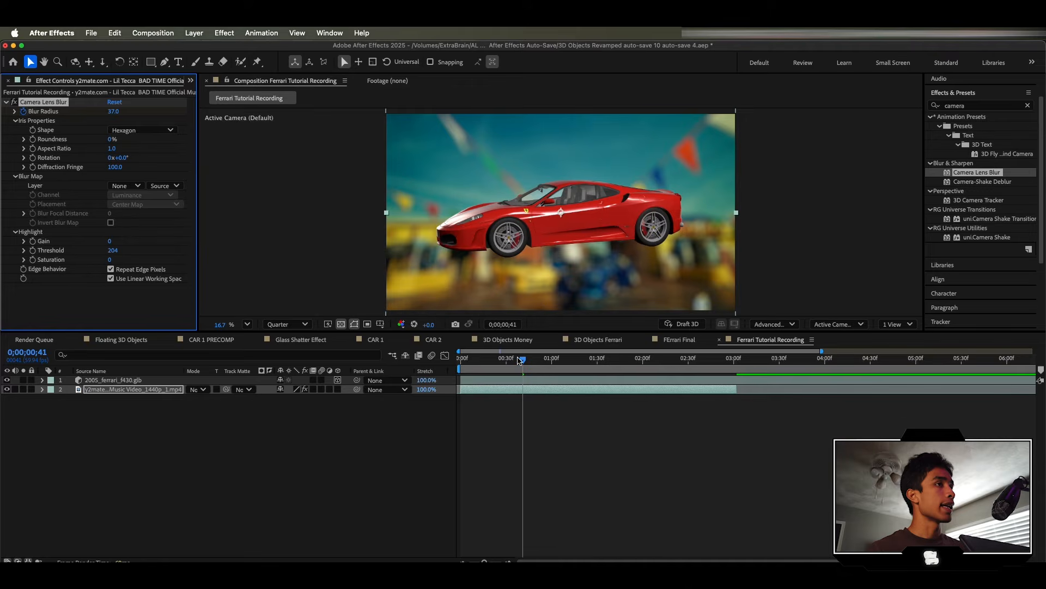
pyautogui.moveTo(519, 360); pyautogui.dragTo(482, 358)
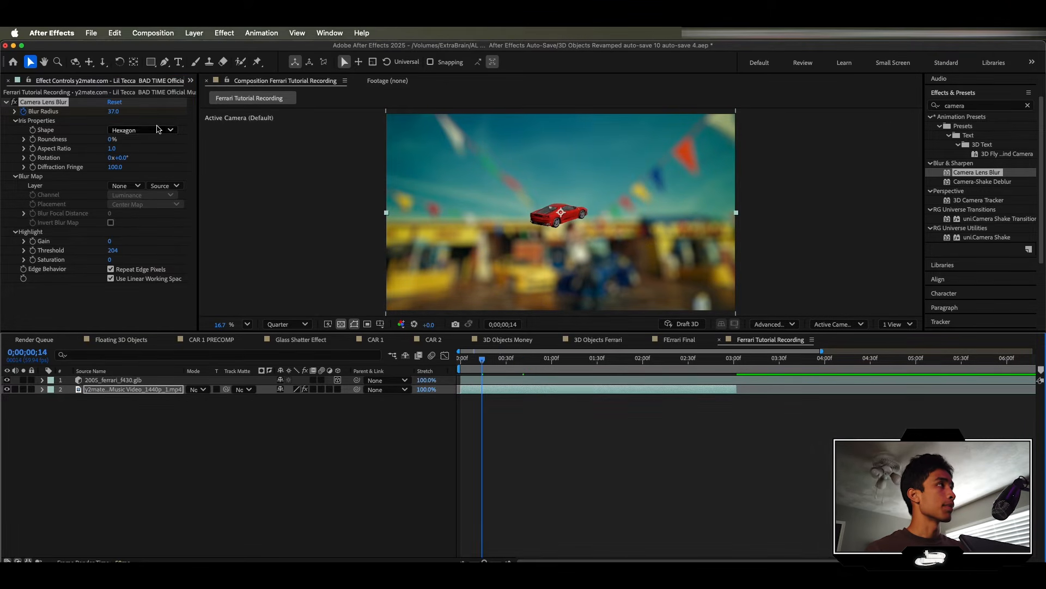
pyautogui.click(113, 112)
pyautogui.write('0')
pyautogui.press('Return')
pyautogui.press('space')
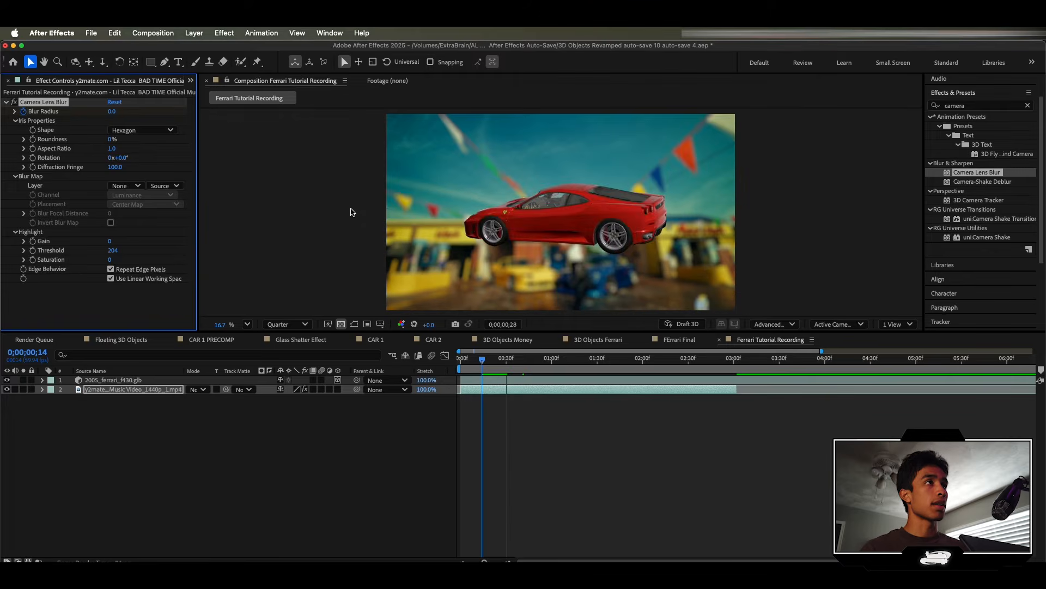
pyautogui.press('space')
pyautogui.moveTo(534, 359); pyautogui.dragTo(441, 368)
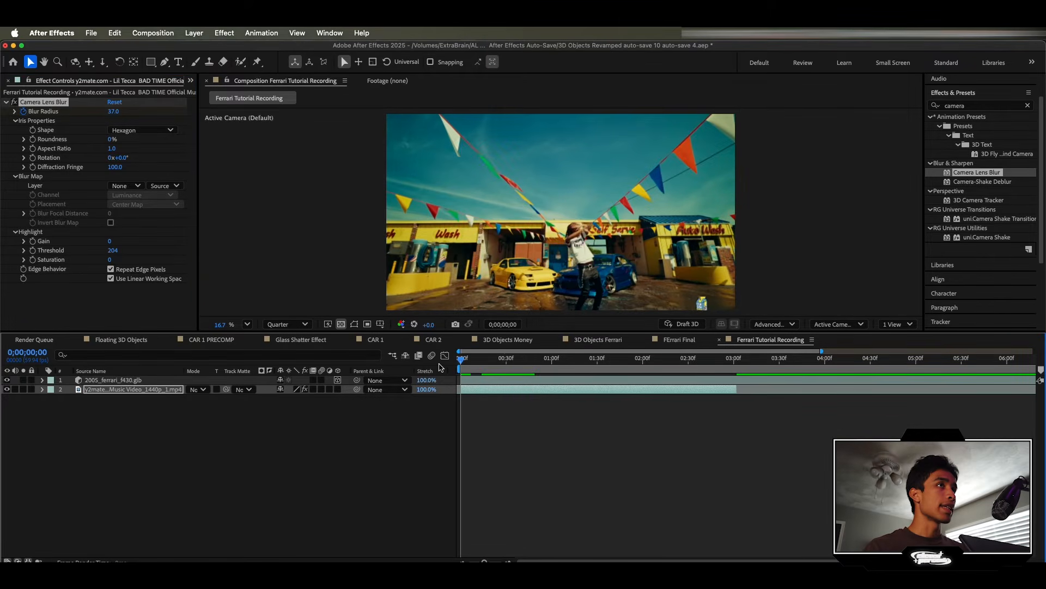
pyautogui.press('space')
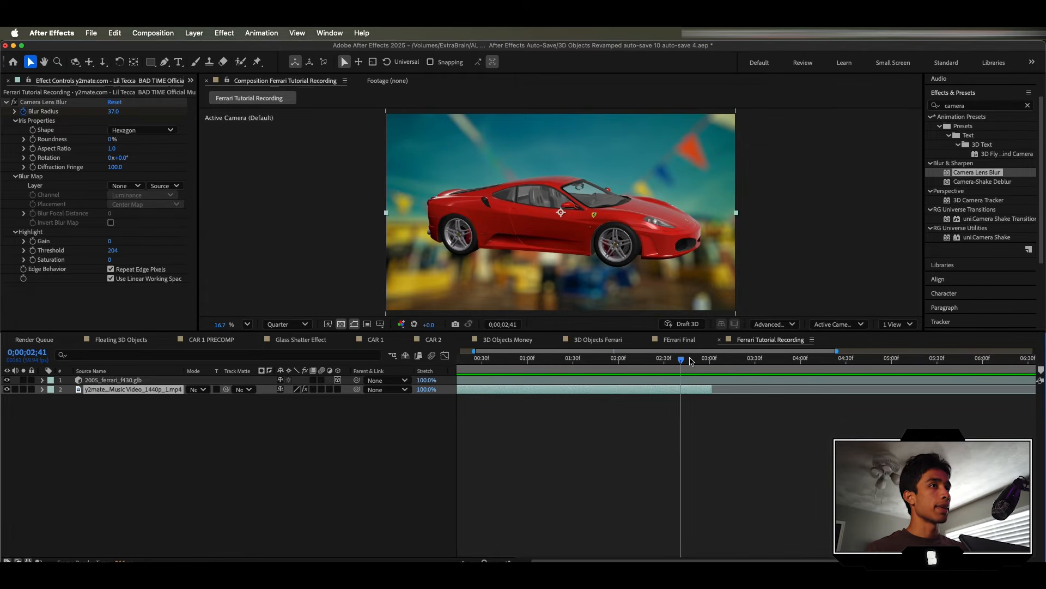
# Time-stretch the Ferrari layer to 71% so its animation ends before the music video clip does
pyautogui.moveTo(690, 360); pyautogui.dragTo(702, 359)
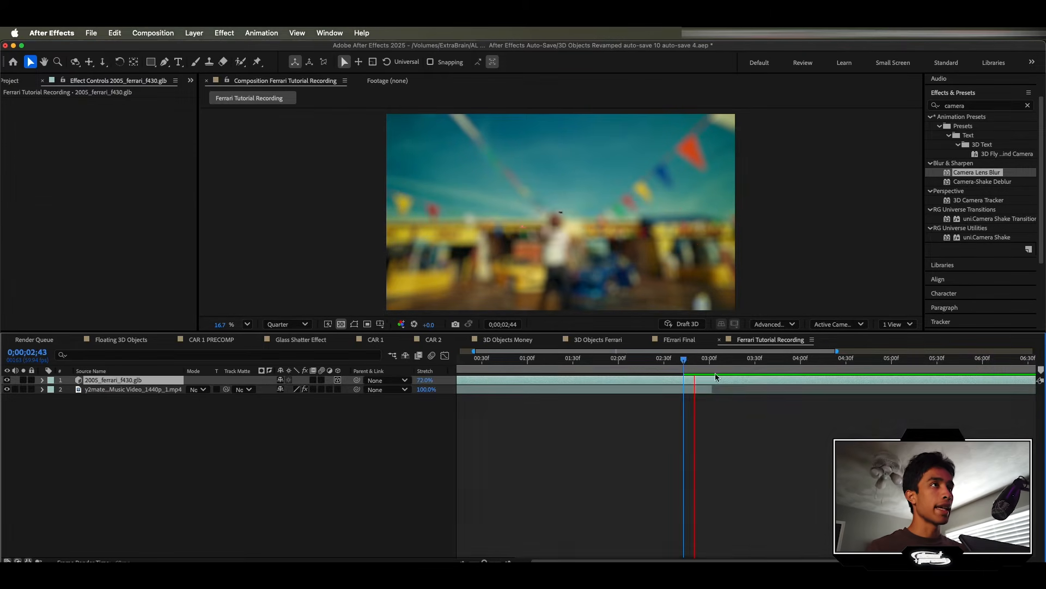
pyautogui.press('space')
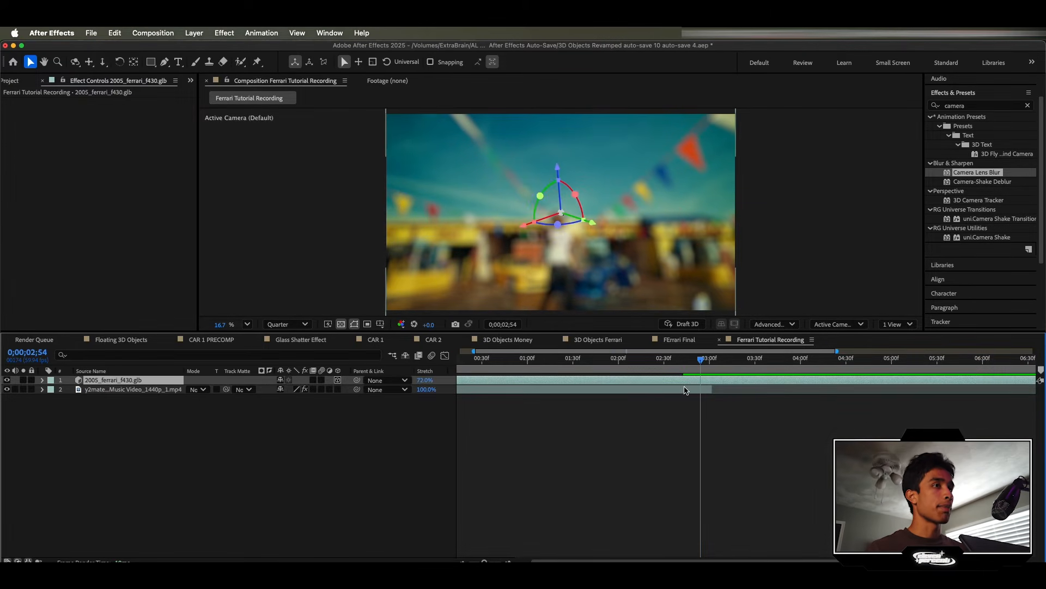
pyautogui.click(686, 390)
pyautogui.moveTo(700, 361); pyautogui.dragTo(695, 361)
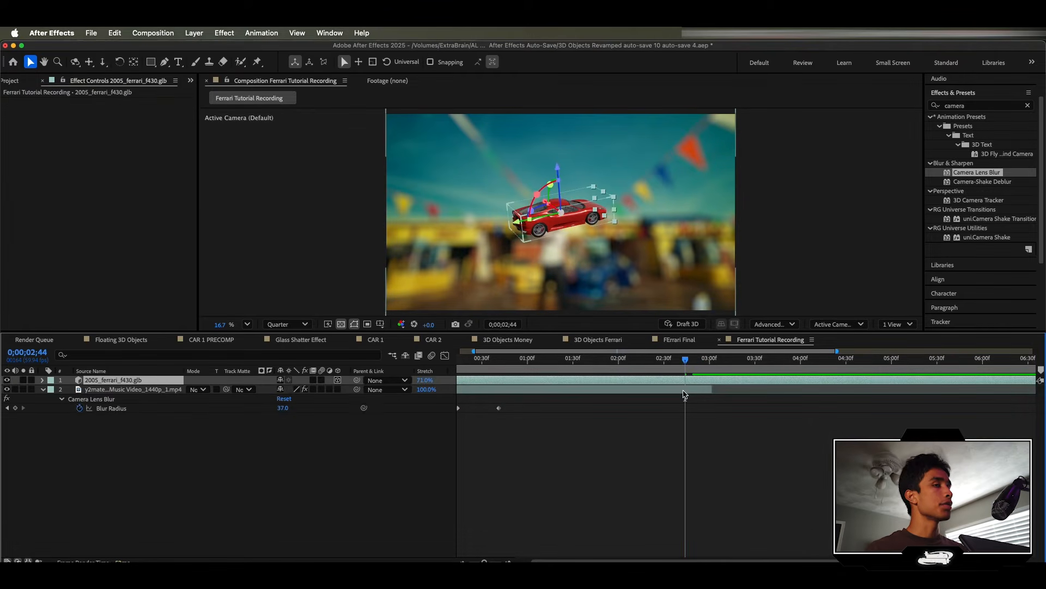
# Keyframe the music video's Blur Radius at 37 at 0;00;02;44 and at 0 at 0;00;02;56
pyautogui.click(175, 390)
pyautogui.click(130, 400)
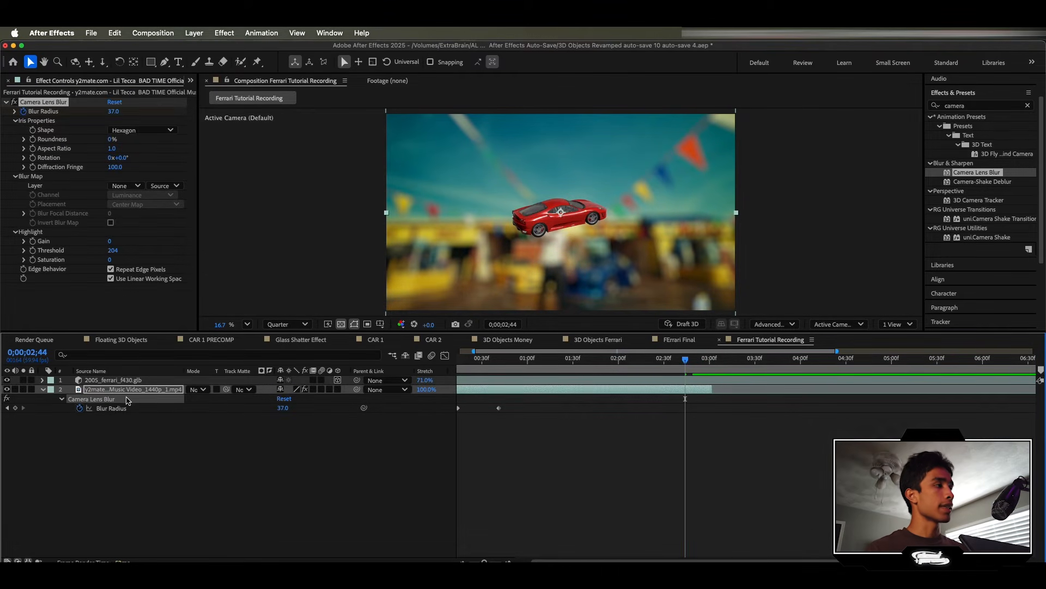
pyautogui.click(17, 408)
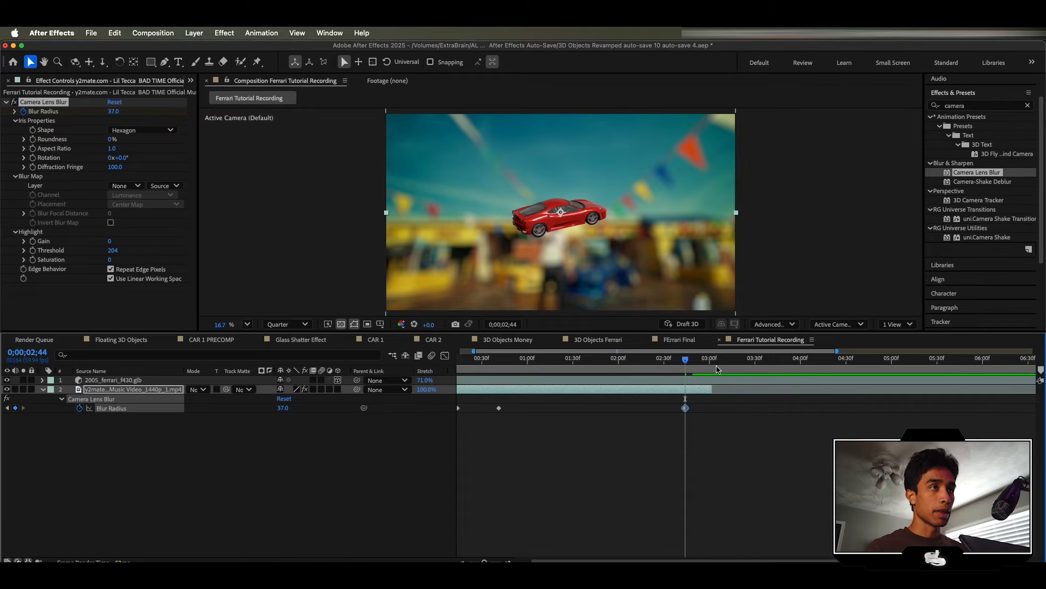
pyautogui.moveTo(689, 364); pyautogui.dragTo(704, 364)
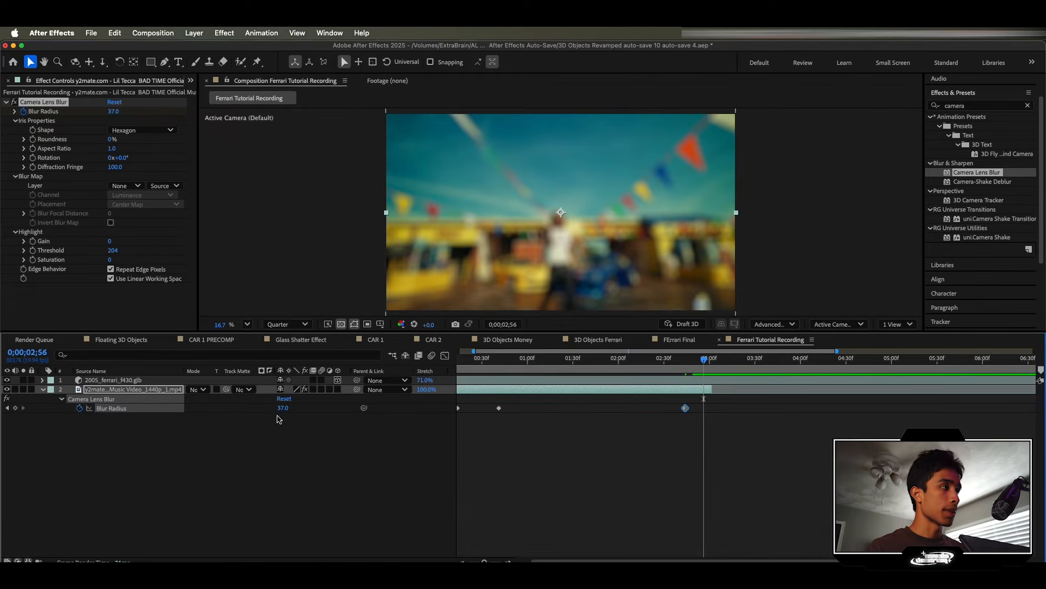
pyautogui.click(283, 407)
pyautogui.write('0')
pyautogui.press('Return')
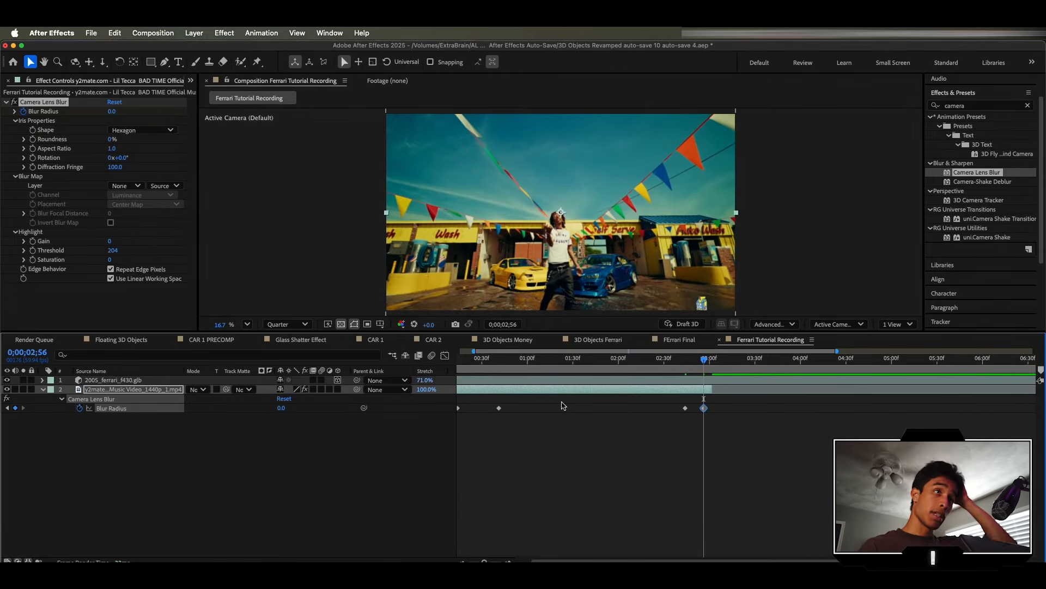
# Shorten the work area to end where the music video clip ends, and preview the composite
pyautogui.press('-')
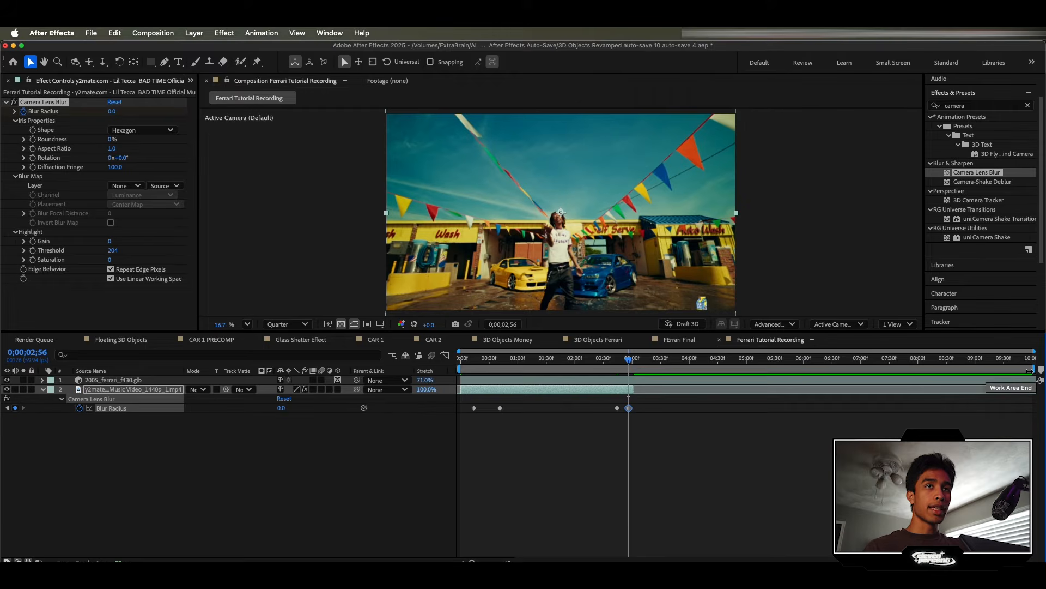
pyautogui.moveTo(1034, 370); pyautogui.dragTo(636, 369)
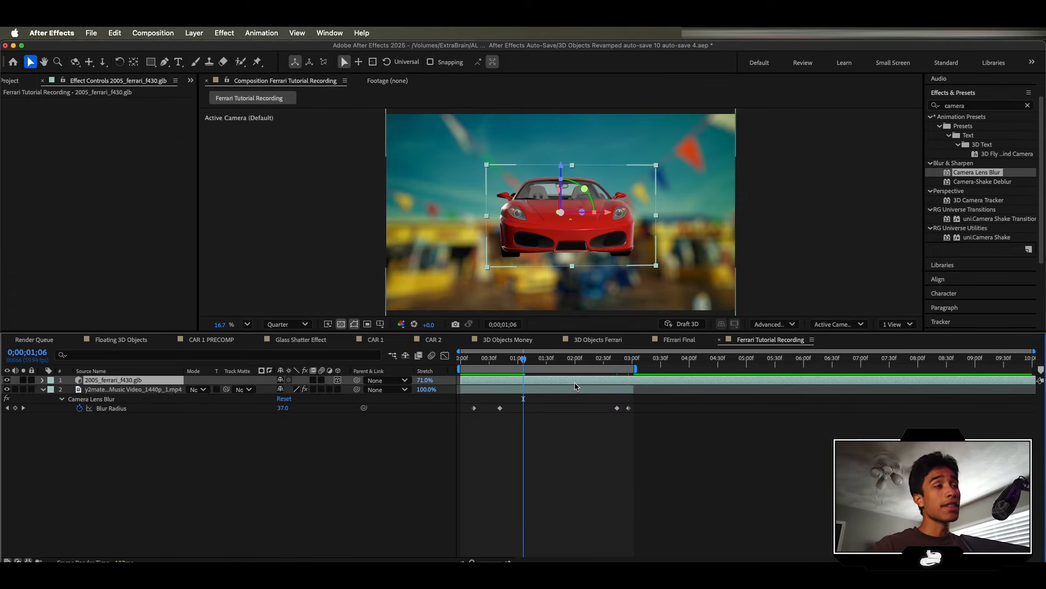
pyautogui.moveTo(521, 361); pyautogui.dragTo(490, 365)
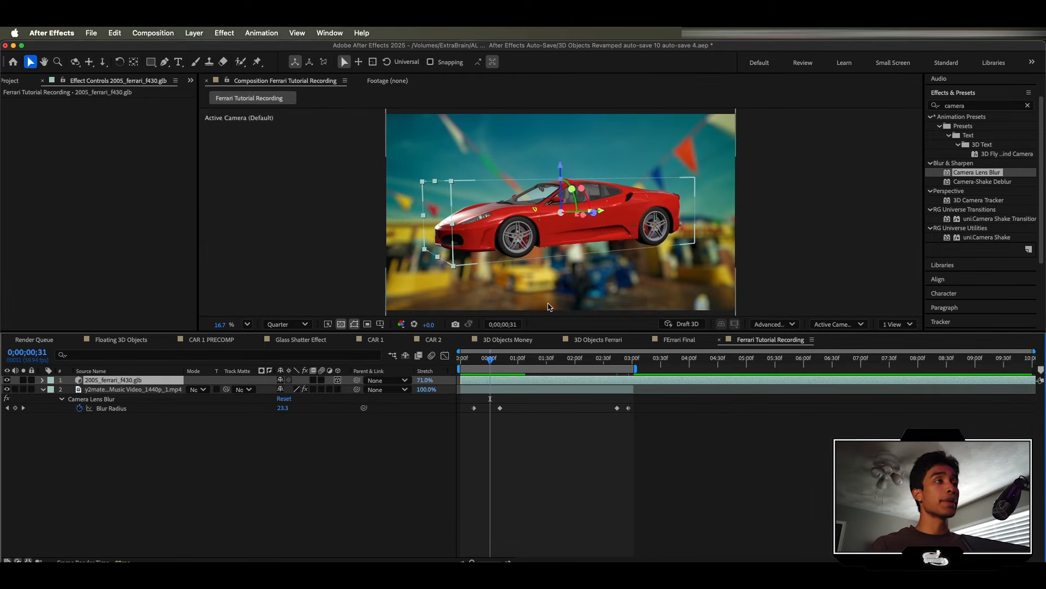
# Search the available effects for "rg" and for "flare", viewing the car at 0;00;00;50
pyautogui.doubleClick(966, 107)
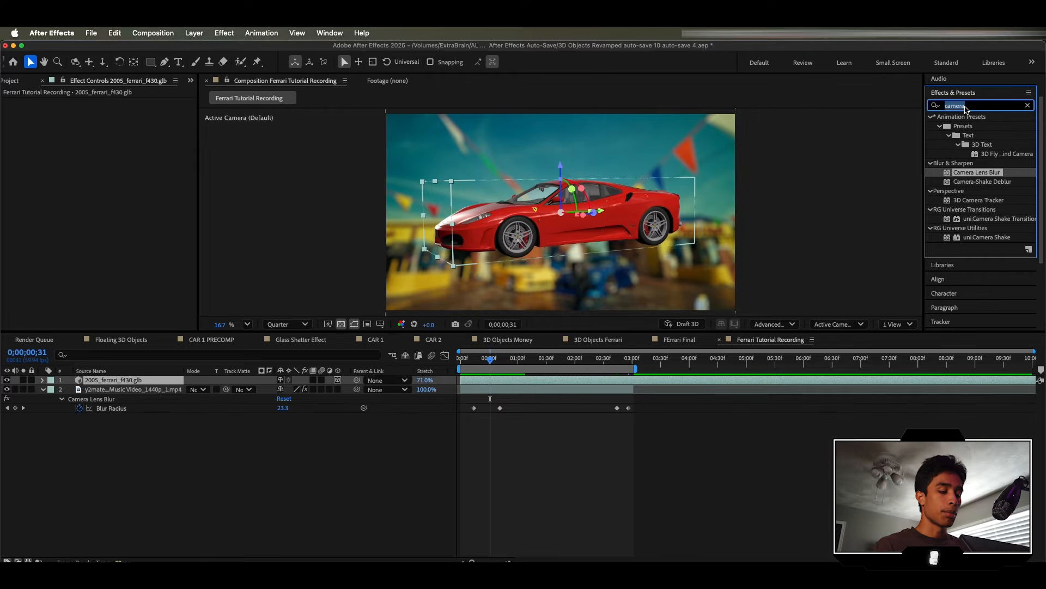
pyautogui.write('rg')
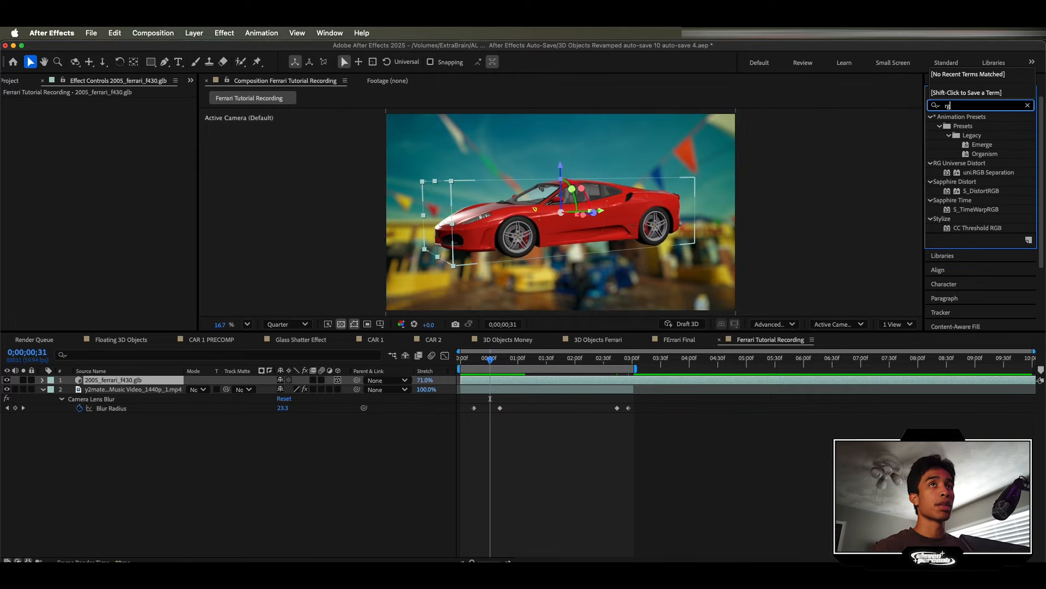
pyautogui.click(509, 361)
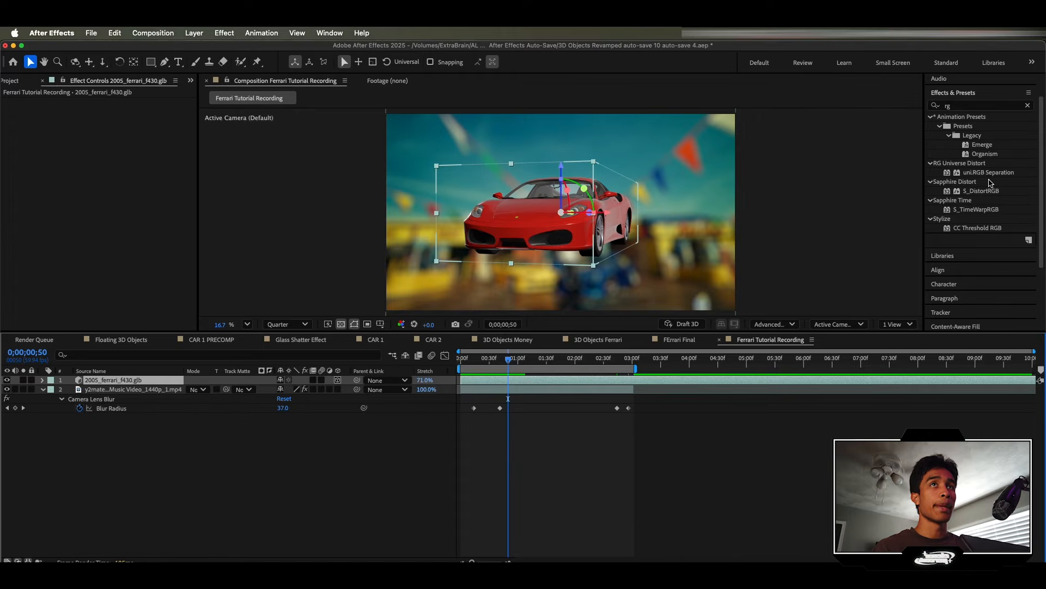
pyautogui.click(961, 109)
pyautogui.press('BackSpace')
pyautogui.write('flare')
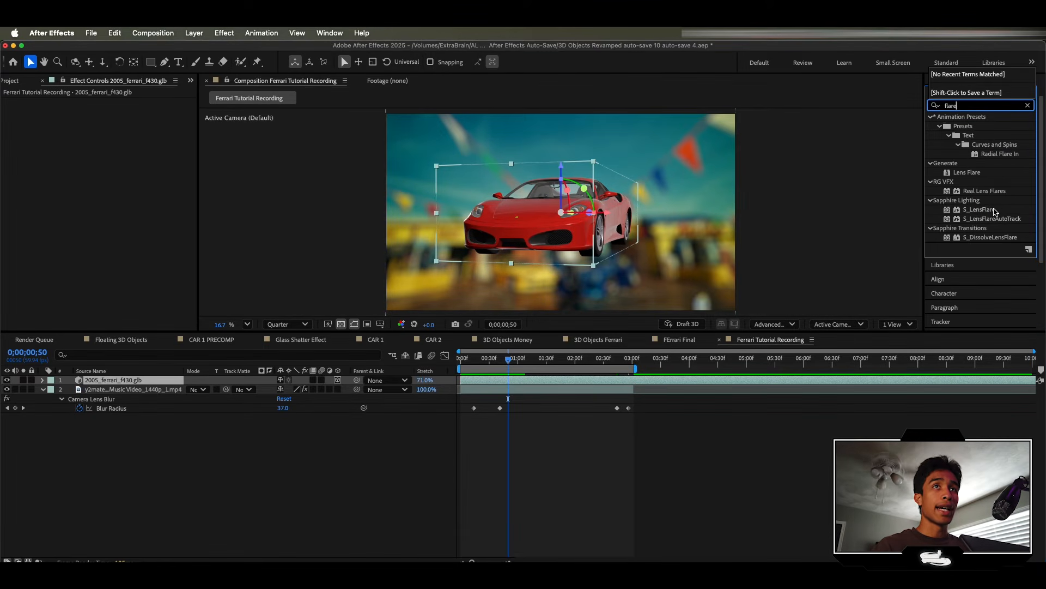
# Try to apply the Real Lens Flares effect directly to the Ferrari layer and preview the animation
pyautogui.moveTo(987, 190); pyautogui.dragTo(544, 381)
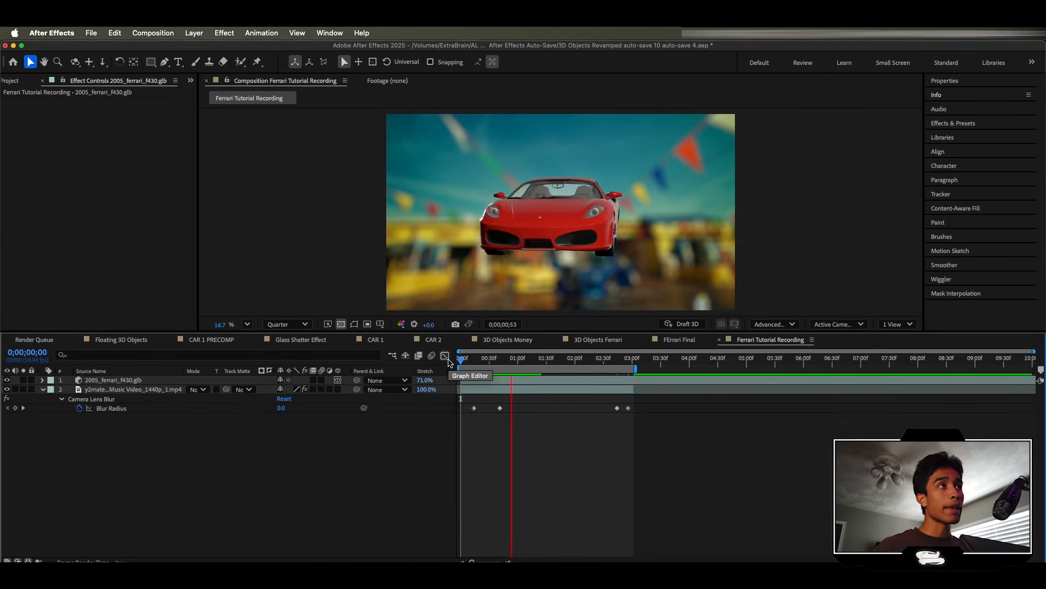
pyautogui.press('space')
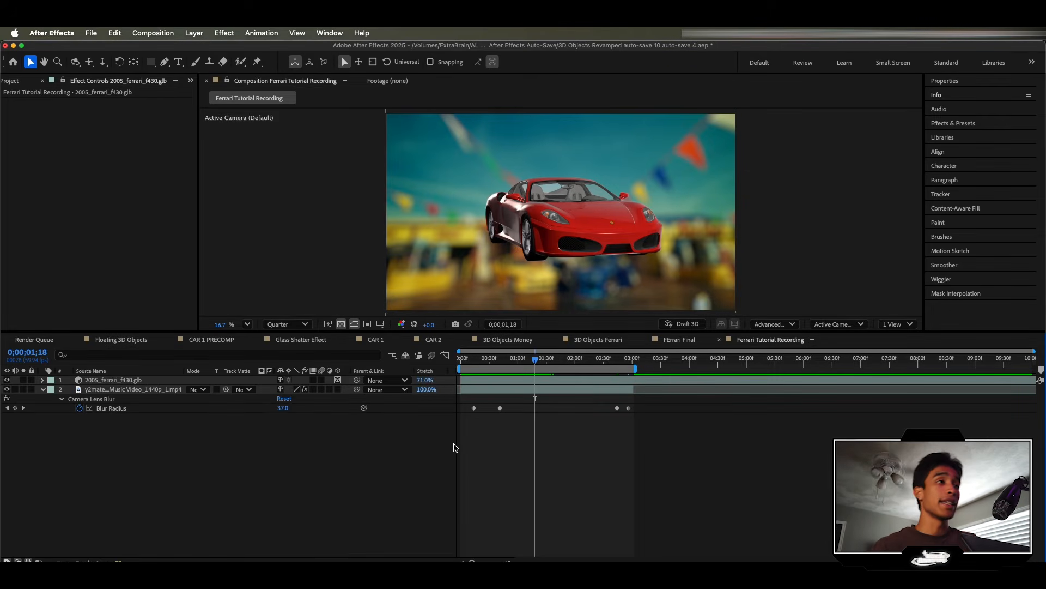
pyautogui.moveTo(549, 364)
pyautogui.mouseDown()
pyautogui.moveTo(564, 367)
pyautogui.moveTo(521, 372)
pyautogui.moveTo(551, 371)
pyautogui.moveTo(542, 370)
pyautogui.mouseUp()
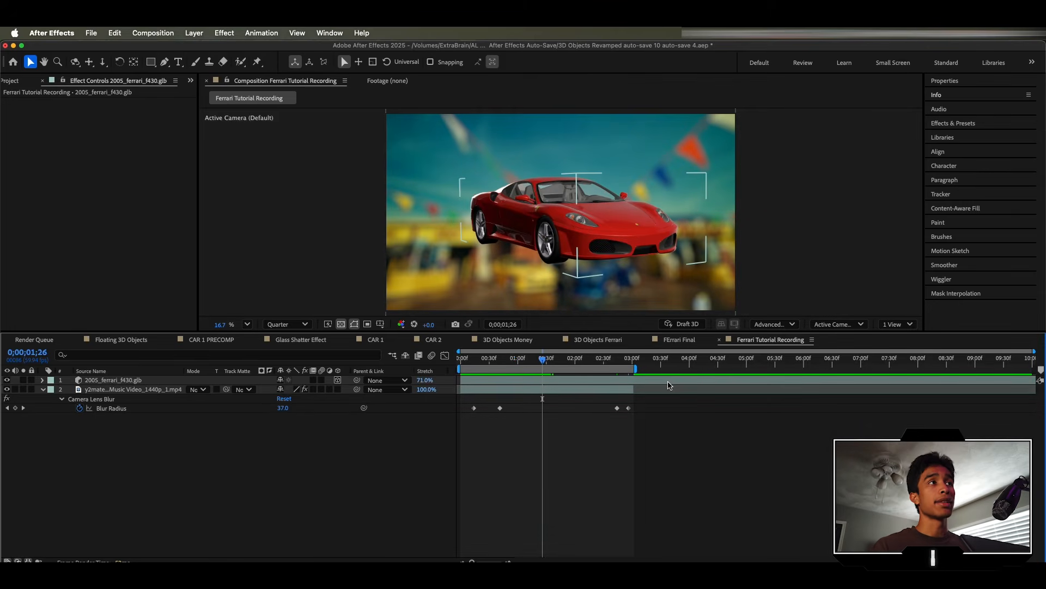
# Create an adjustment layer above the Ferrari layer and apply the Real Lens Flares effect to it
pyautogui.click(261, 33)
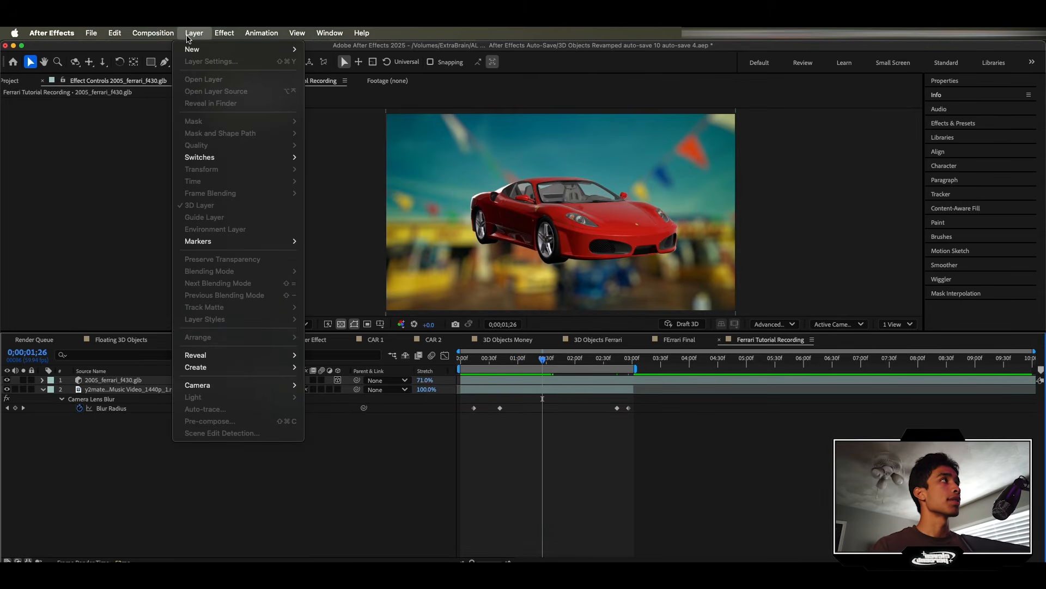
pyautogui.moveTo(196, 49)
pyautogui.click(338, 121)
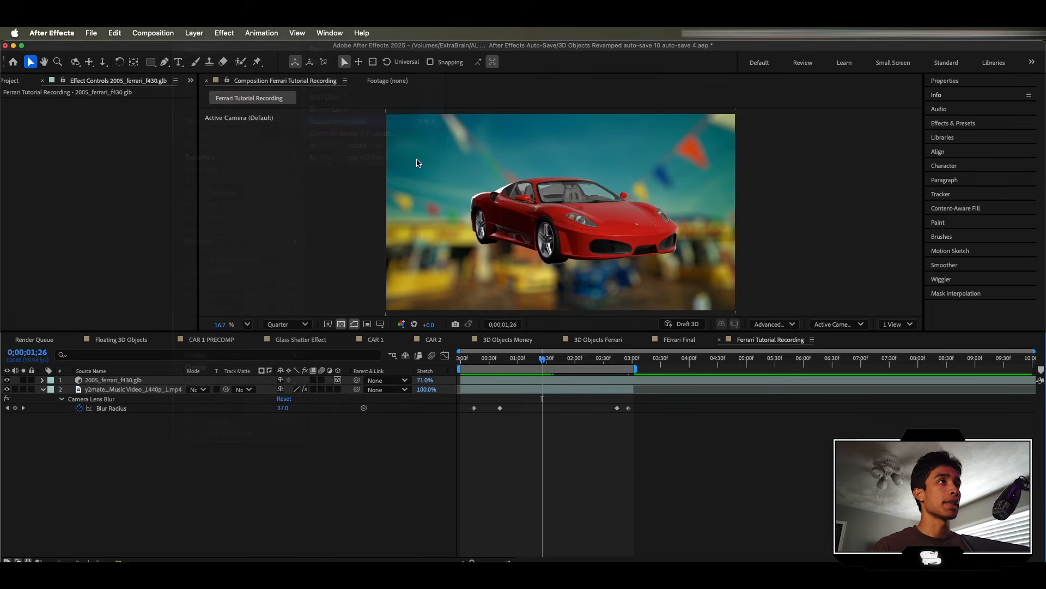
pyautogui.click(976, 124)
pyautogui.click(977, 137)
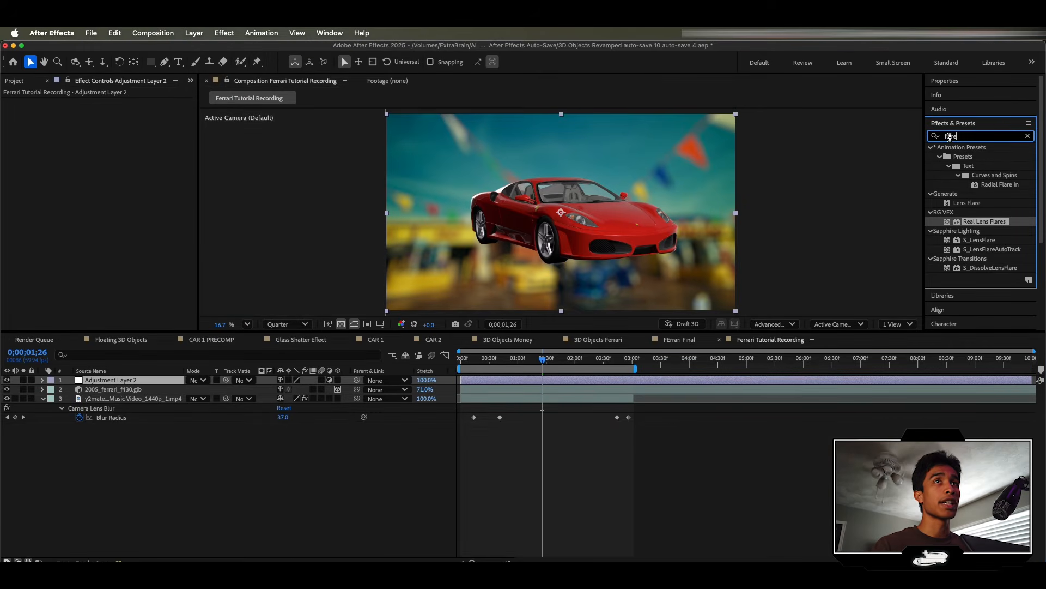
pyautogui.moveTo(984, 220); pyautogui.dragTo(562, 384)
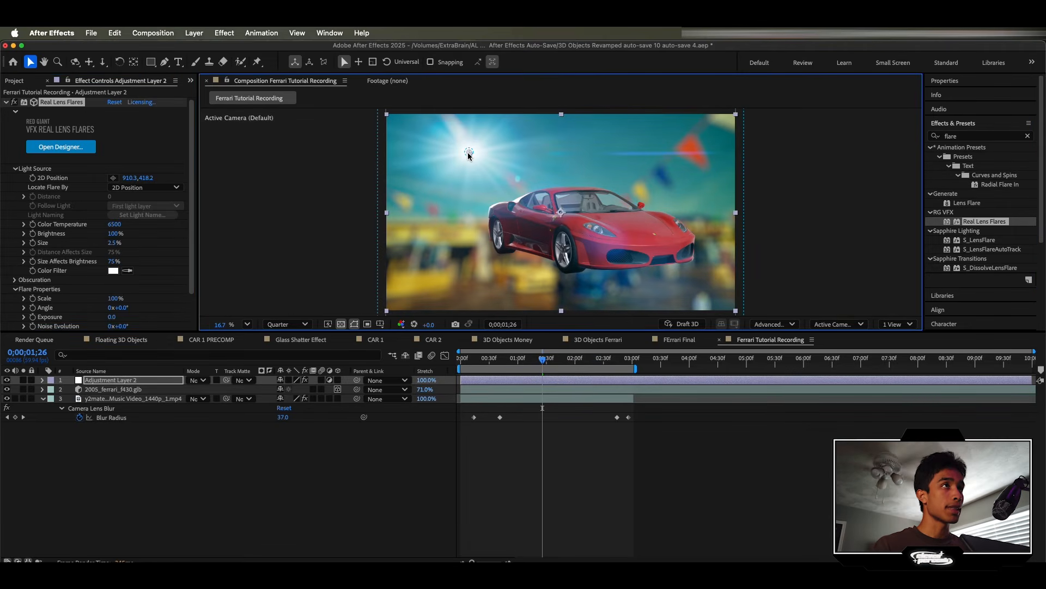
# Place the flare on the front of the car at about 2308, 1258, with 30% Brightness and a Color Temperature of 4030
pyautogui.moveTo(468, 152); pyautogui.dragTo(596, 231)
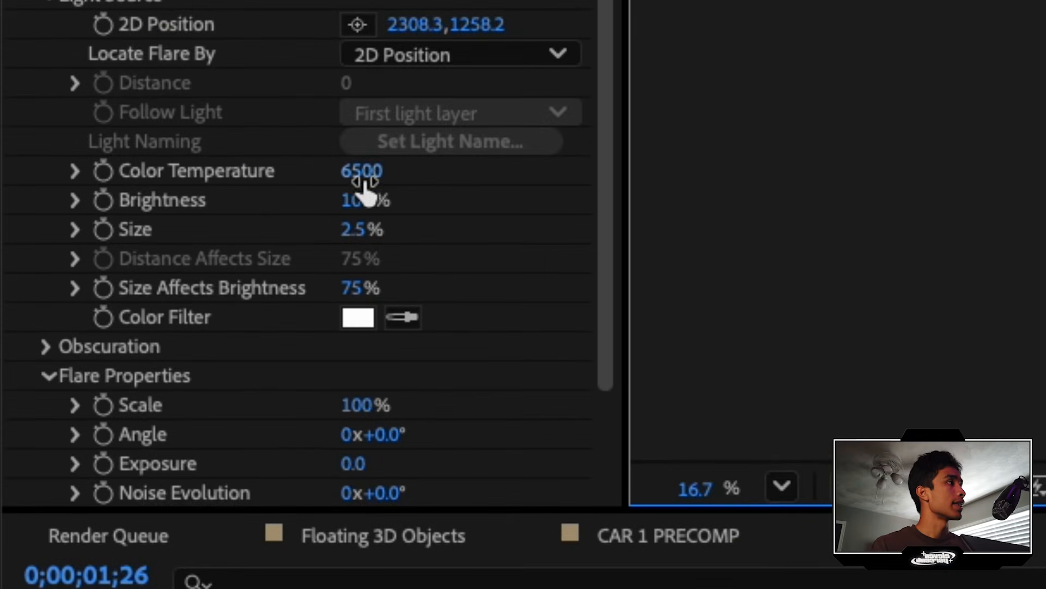
pyautogui.click(370, 201)
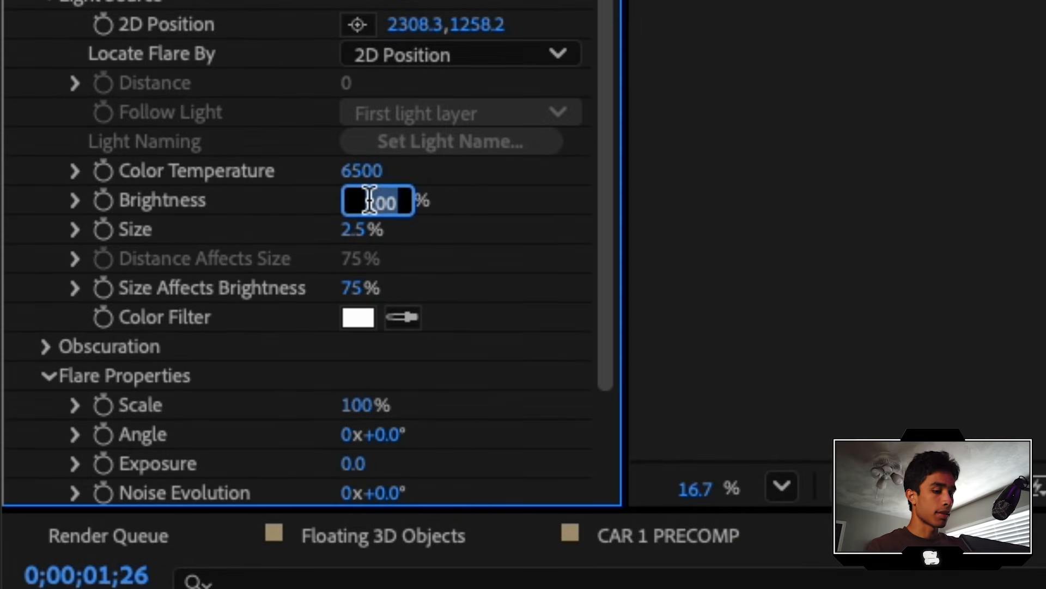
pyautogui.write('30')
pyautogui.press('Return')
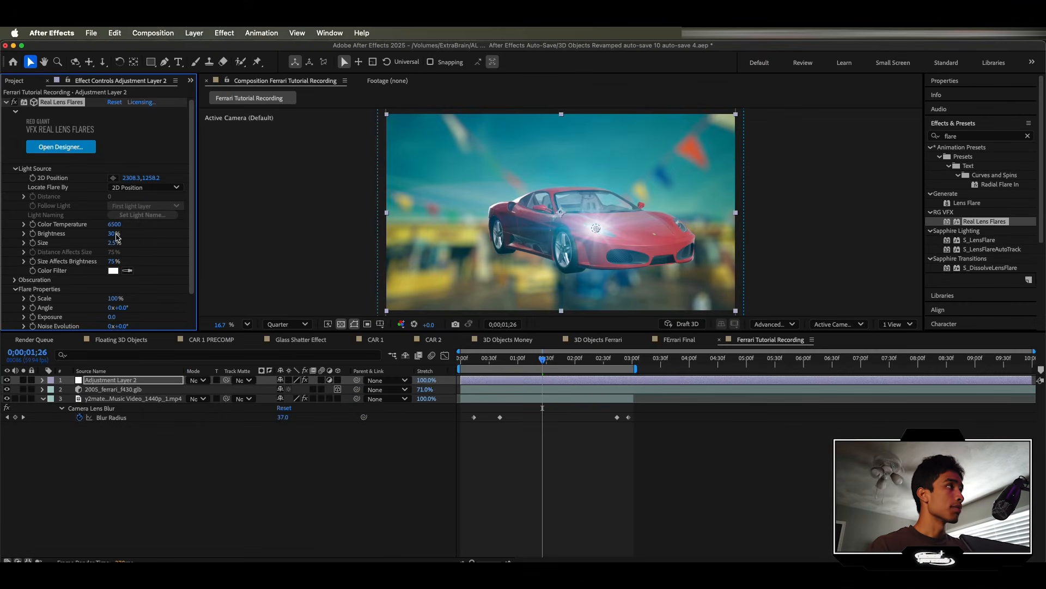
pyautogui.moveTo(15, 237); pyautogui.dragTo(2, 238)
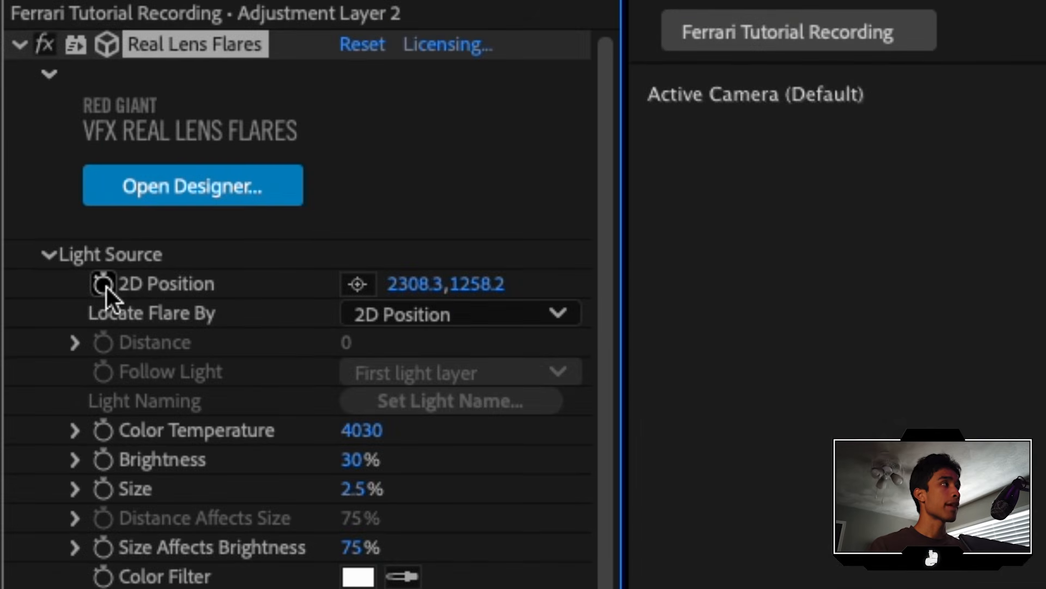
# Keyframe the flare's 2D Position so it follows the car's headlight from about 0;00;00;38 to 0;00;02;25
pyautogui.click(106, 287)
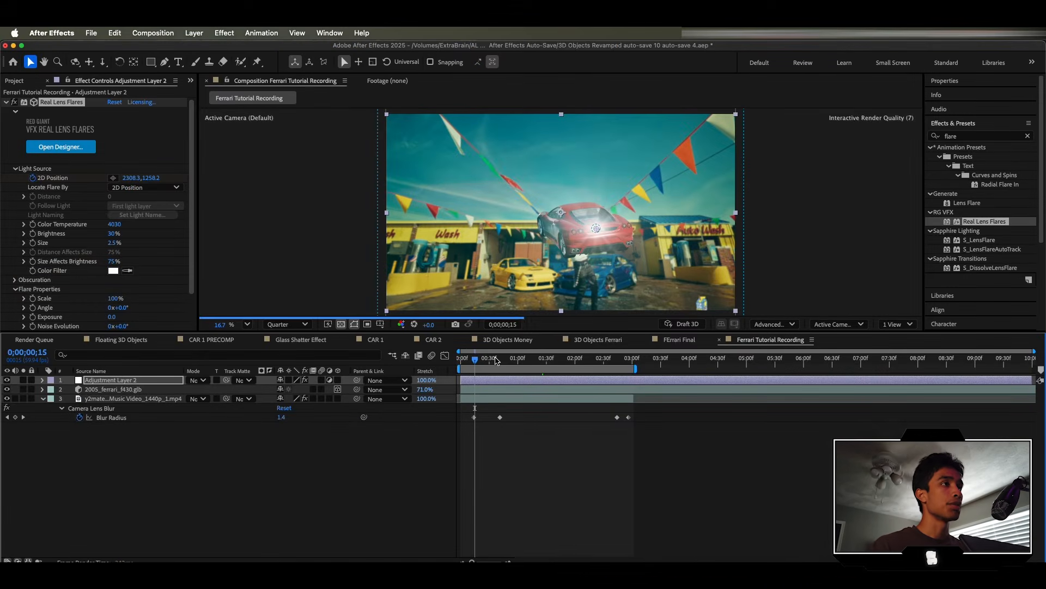
pyautogui.moveTo(495, 360)
pyautogui.mouseDown()
pyautogui.moveTo(567, 361)
pyautogui.moveTo(461, 364)
pyautogui.moveTo(498, 364)
pyautogui.mouseUp()
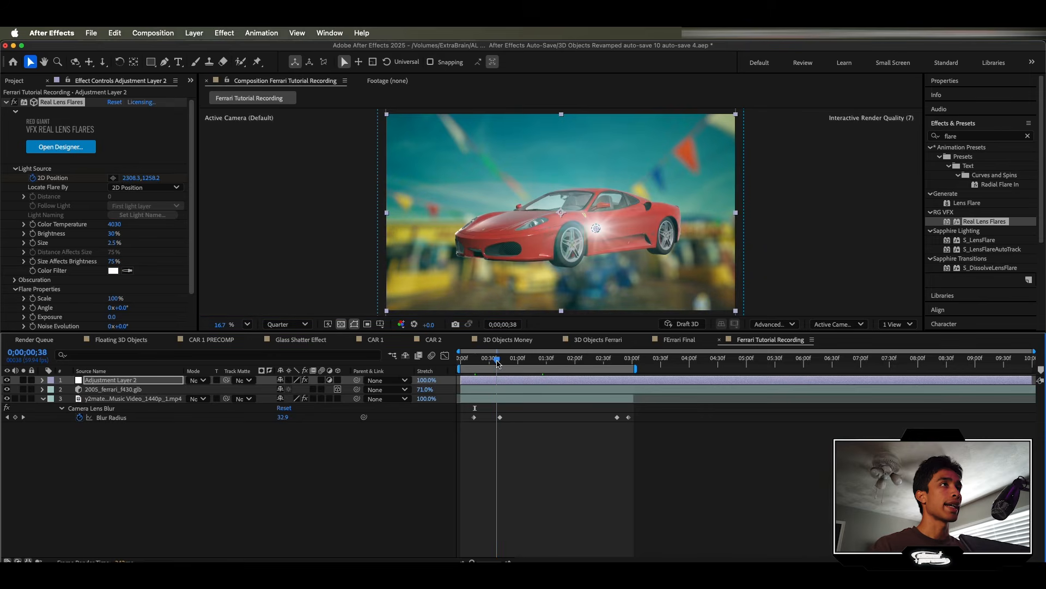
pyautogui.moveTo(596, 228); pyautogui.dragTo(472, 224)
pyautogui.click(519, 359)
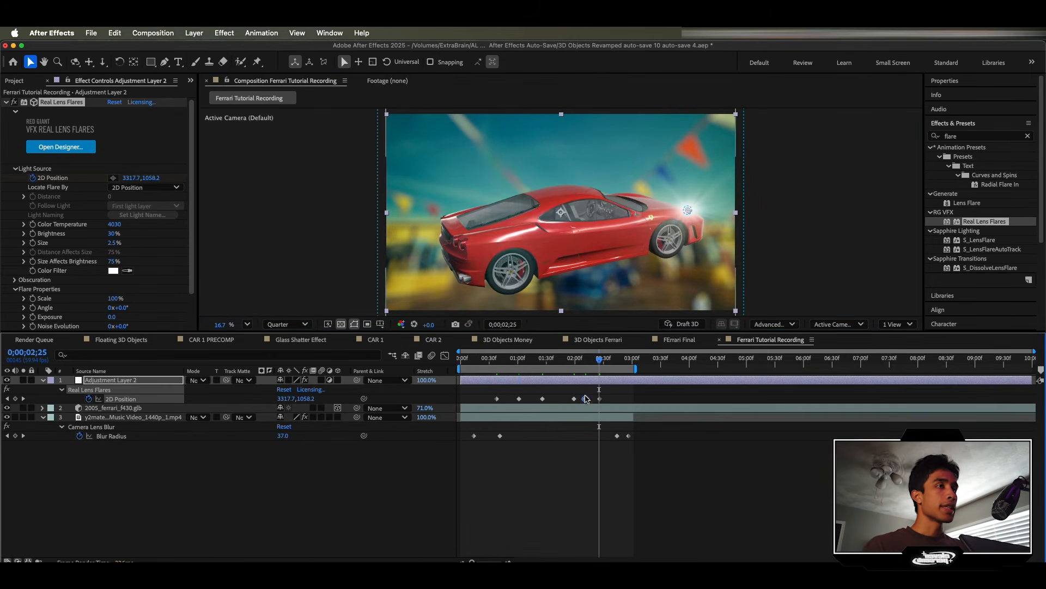
pyautogui.click(586, 398)
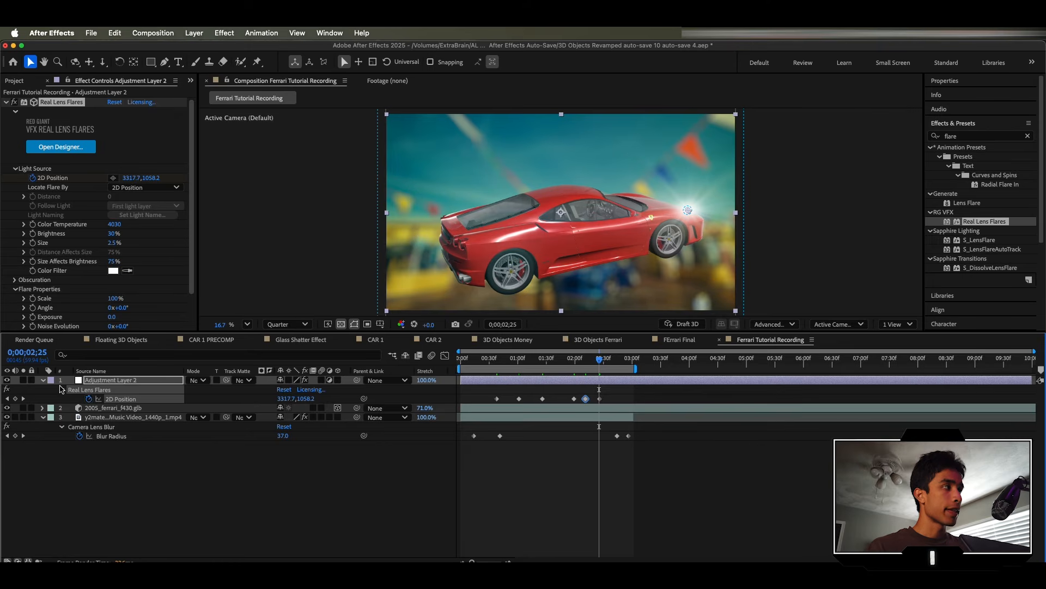
# Keyframe the flare's Brightness to drop from 30% to 0 around 0;00;02;25, and play the animation
pyautogui.click(62, 390)
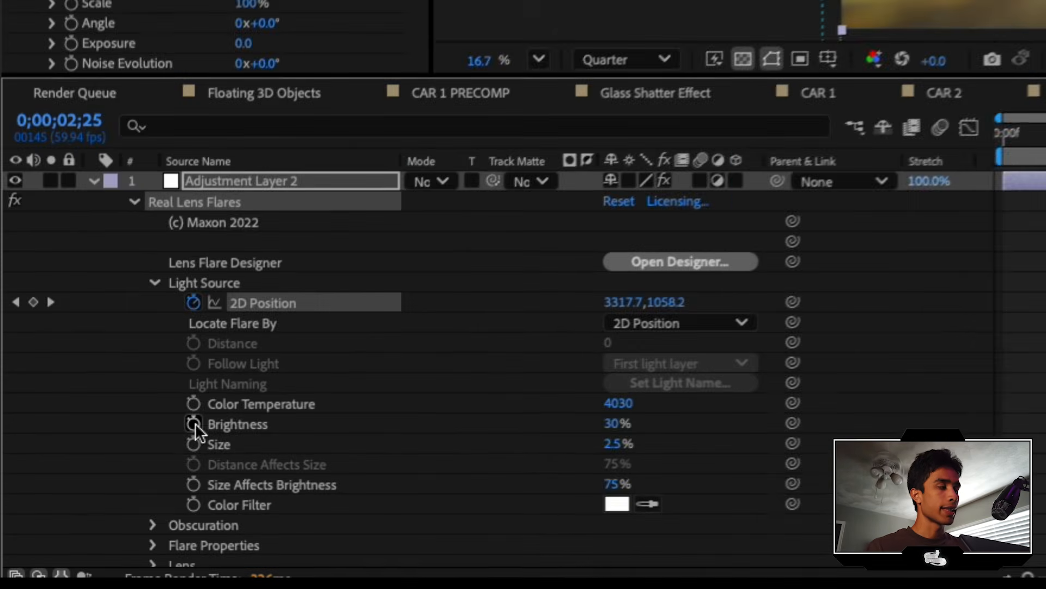
pyautogui.click(89, 491)
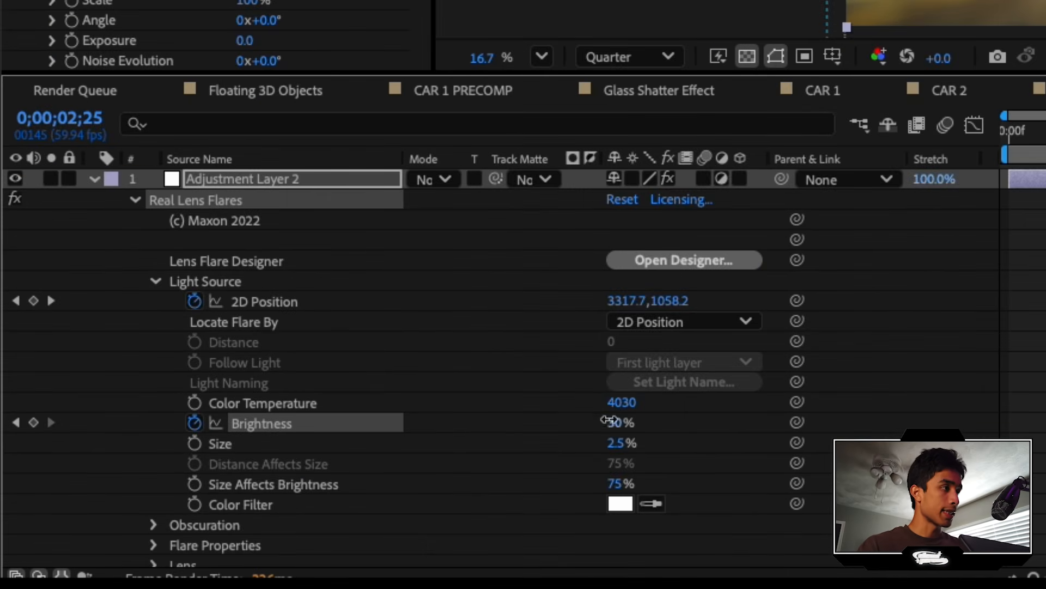
pyautogui.click(280, 492)
pyautogui.write('0')
pyautogui.press('Return')
pyautogui.press('space')
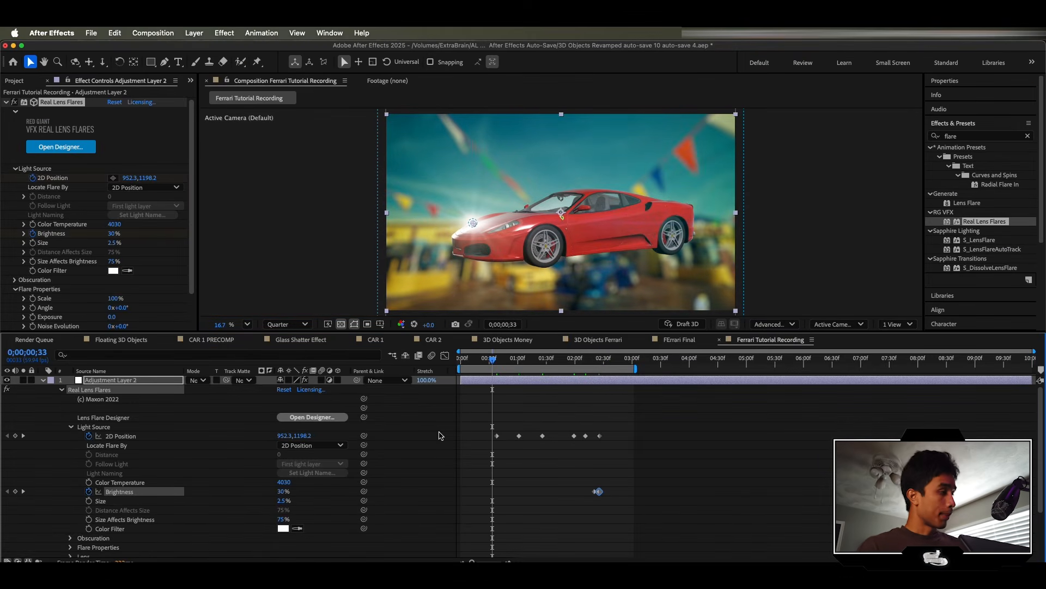
# Keyframe the flare's Brightness to rise from 1% at 0;00;00;33 to 30% a few frames on
pyautogui.click(16, 491)
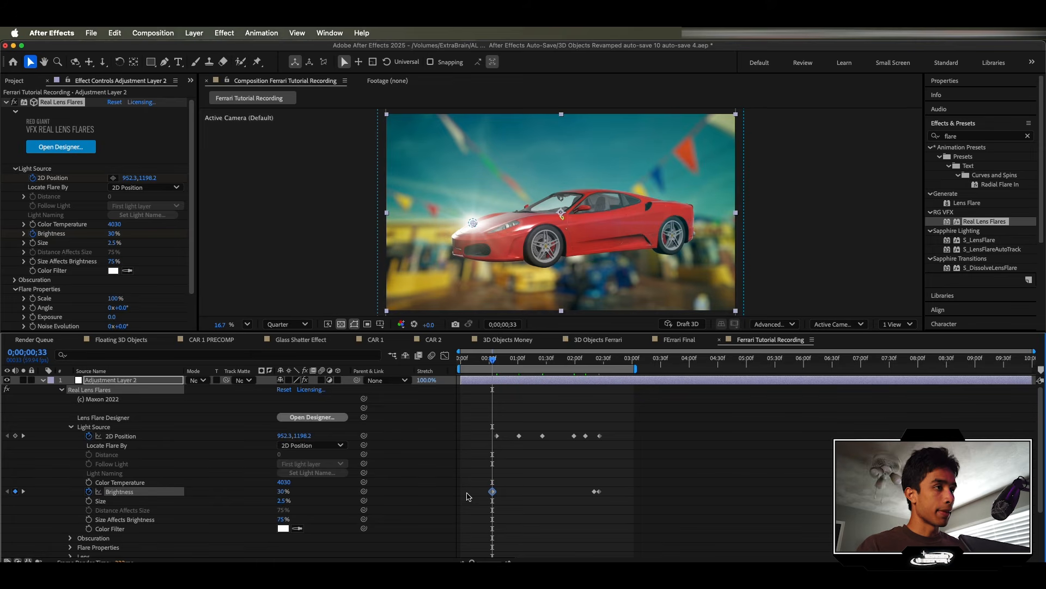
pyautogui.moveTo(494, 495); pyautogui.dragTo(500, 495)
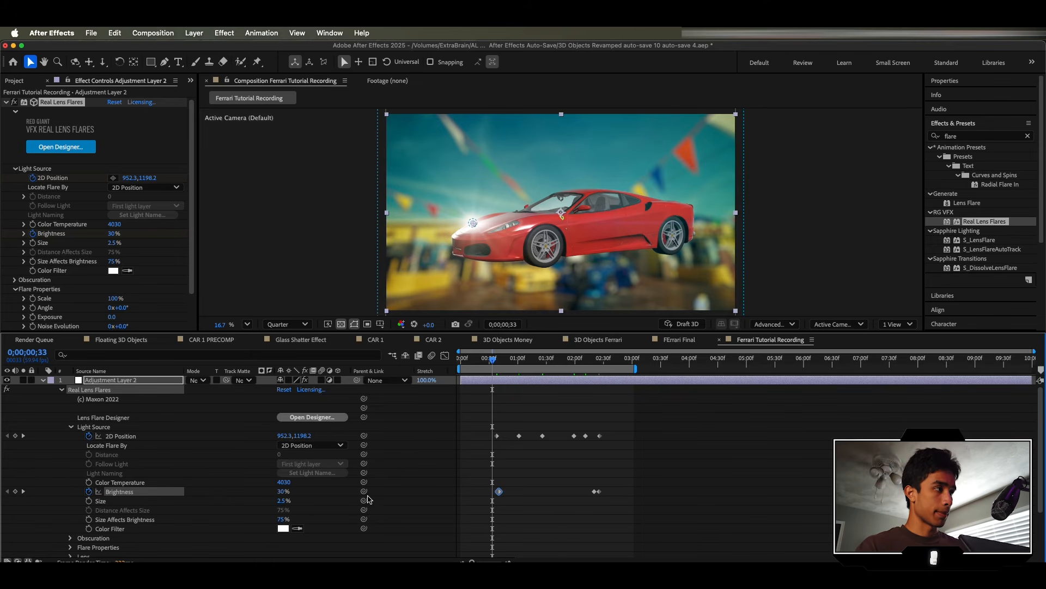
pyautogui.moveTo(282, 494); pyautogui.dragTo(93, 500)
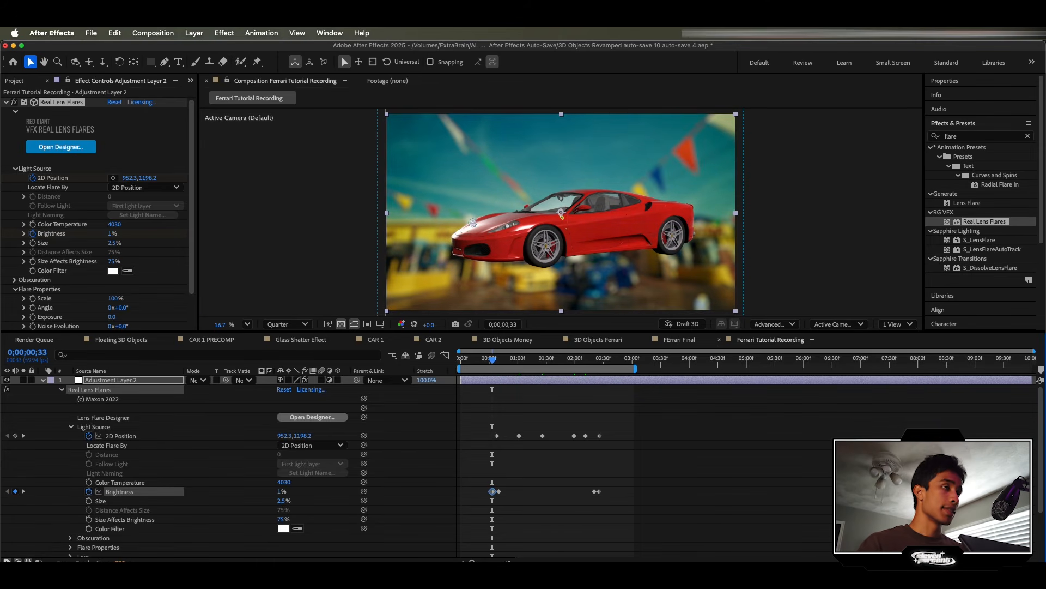
# Keyframe the flare's 2D Position at 1037.5, 1170.0 at 0;00;00;43, and preview how it tracks the headlight with the layer controls hidden
pyautogui.press('super+shift+h')
pyautogui.press('space')
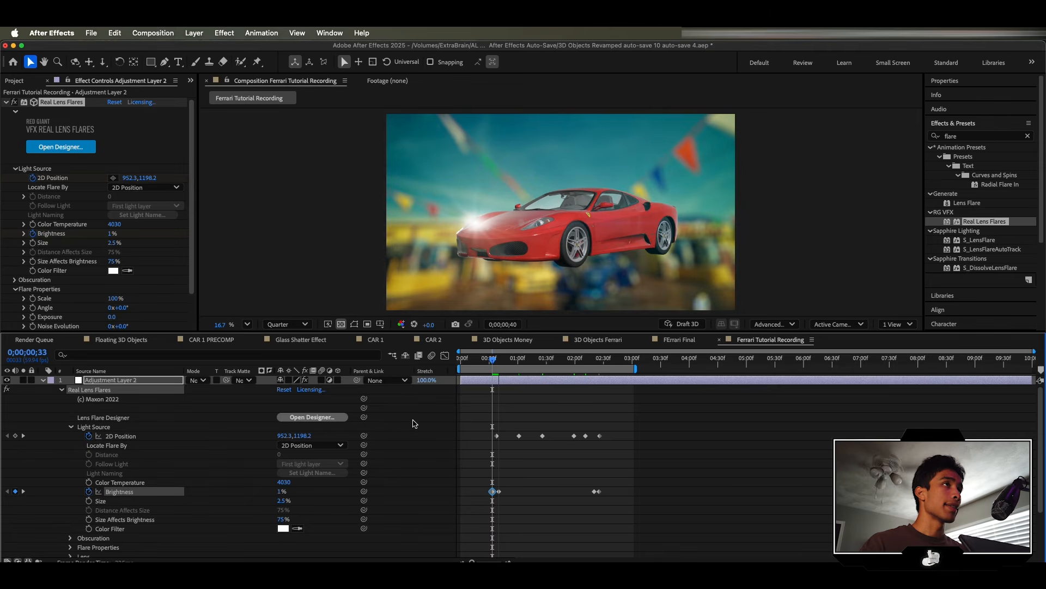
pyautogui.press('space')
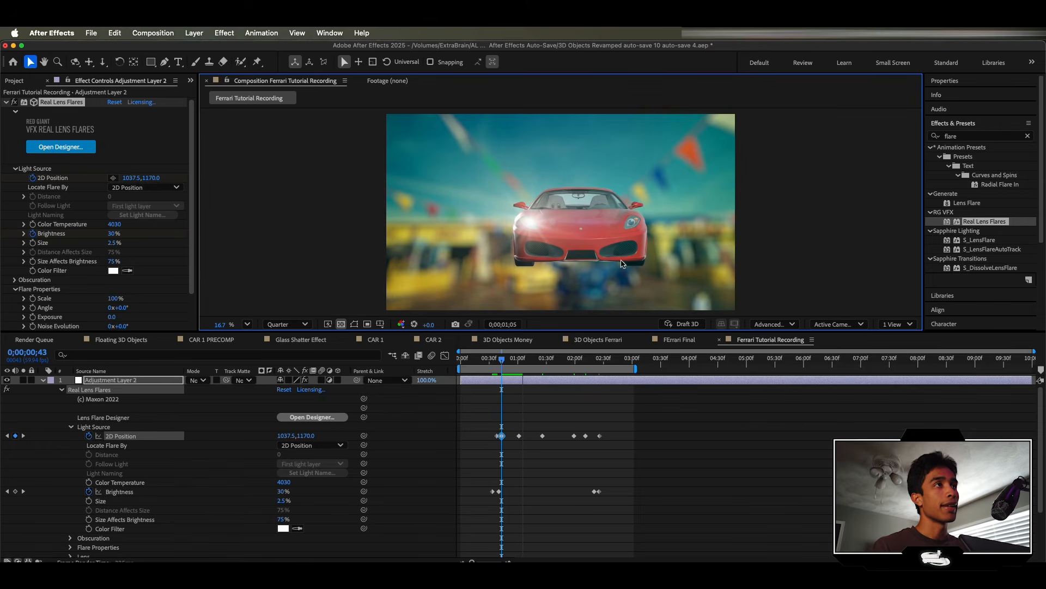
pyautogui.press('space')
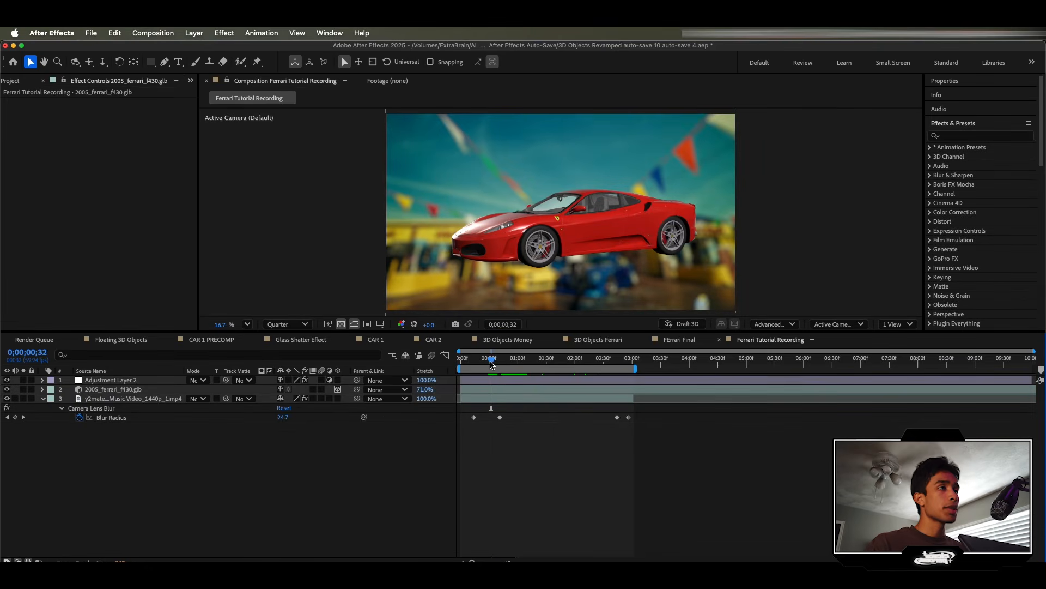
# Pre-compose the 2005_ferrari_f430.glb layer as Pre-comp 2, moving all attributes into the new composition
pyautogui.moveTo(491, 364); pyautogui.dragTo(484, 362)
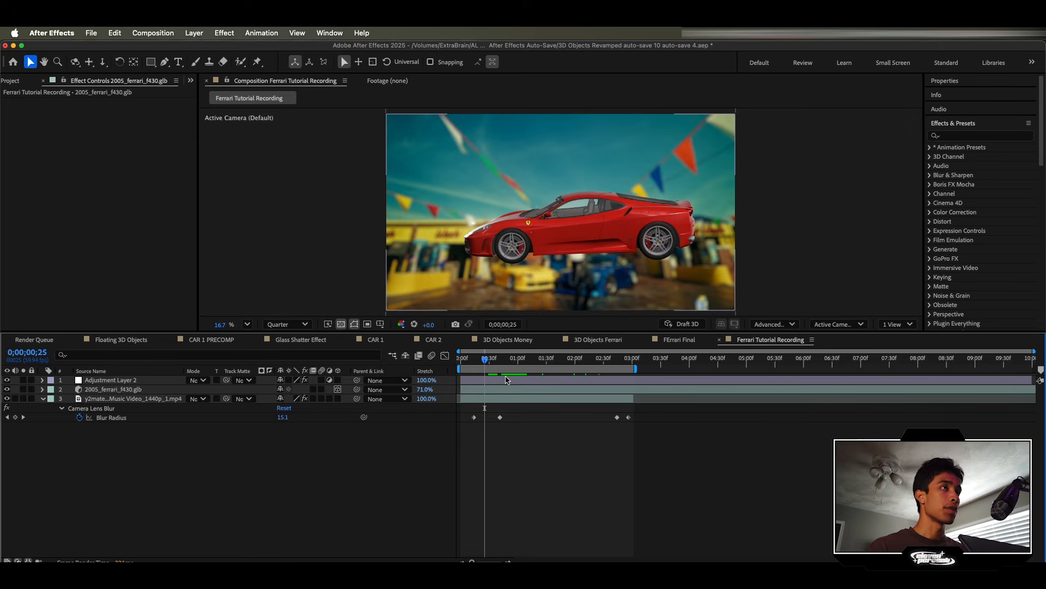
pyautogui.click(547, 391)
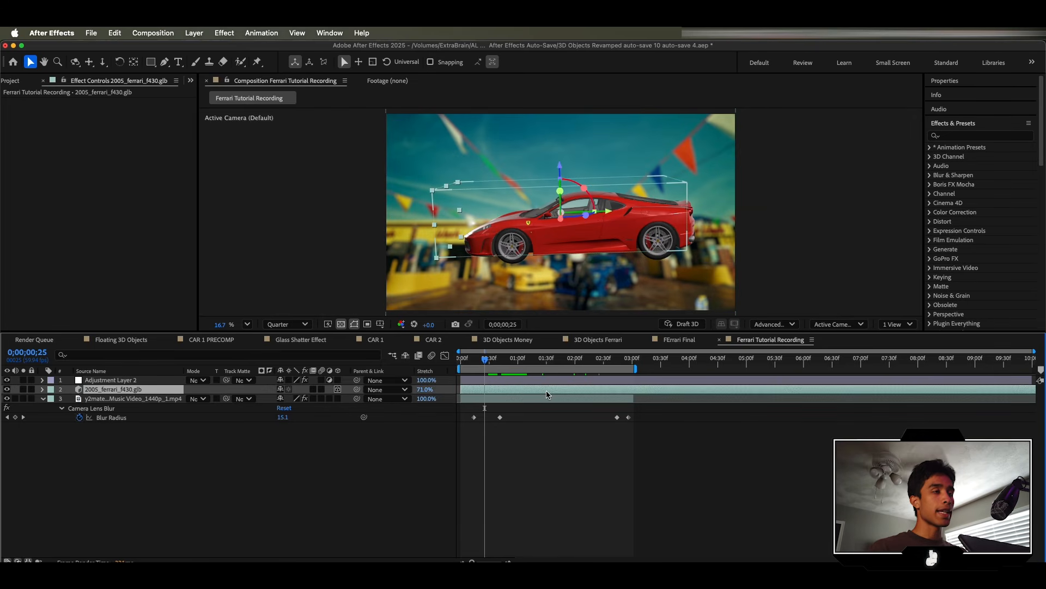
pyautogui.rightClick(547, 393)
pyautogui.moveTo(579, 409)
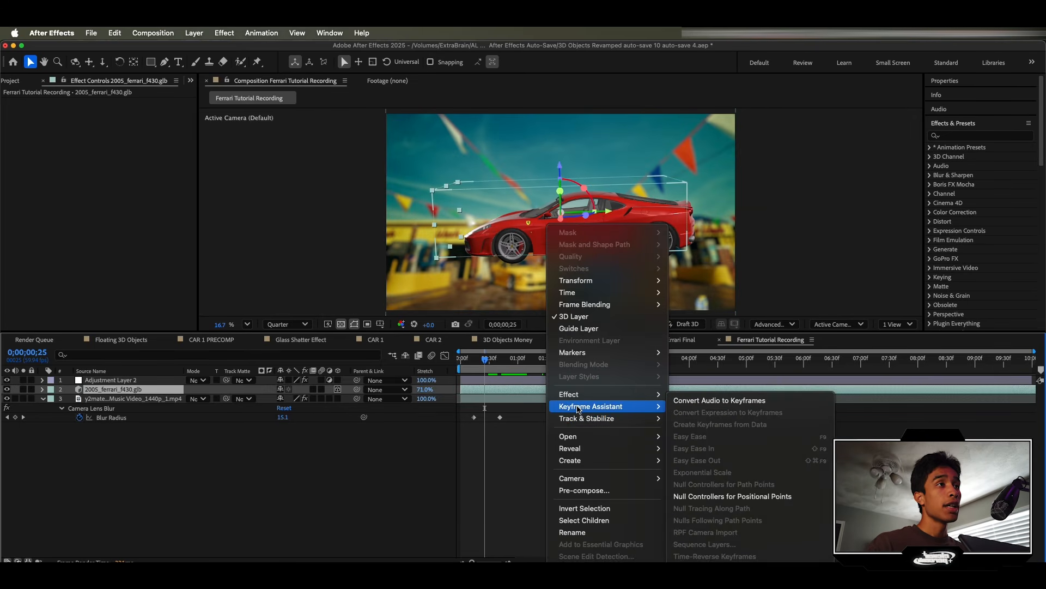
pyautogui.click(584, 490)
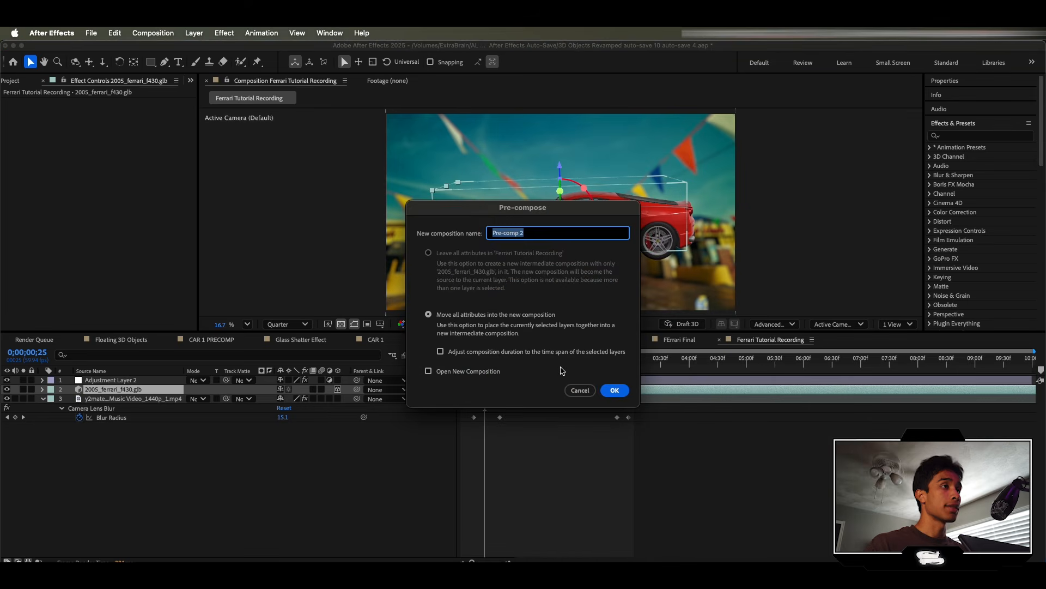
pyautogui.click(612, 389)
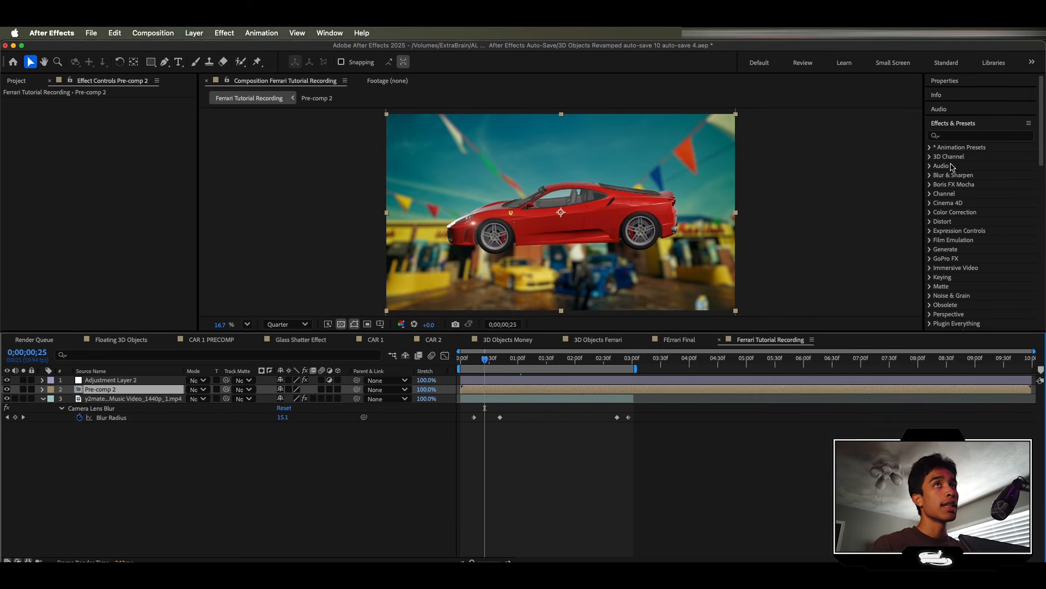
# Find the Stylize Glow effect and apply it to the Pre-comp 2 layer
pyautogui.click(957, 135)
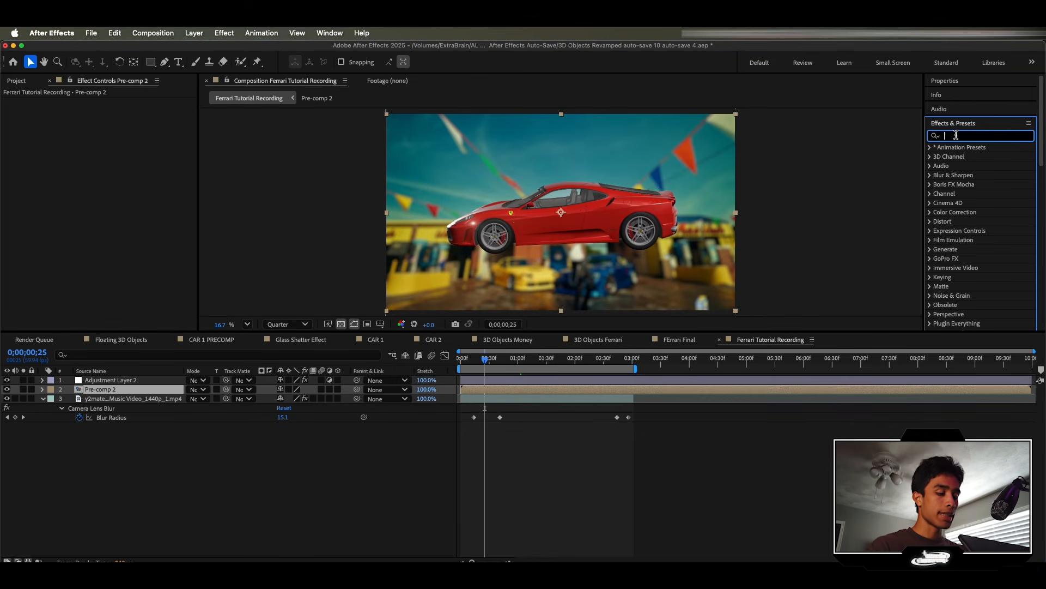
pyautogui.write('glow')
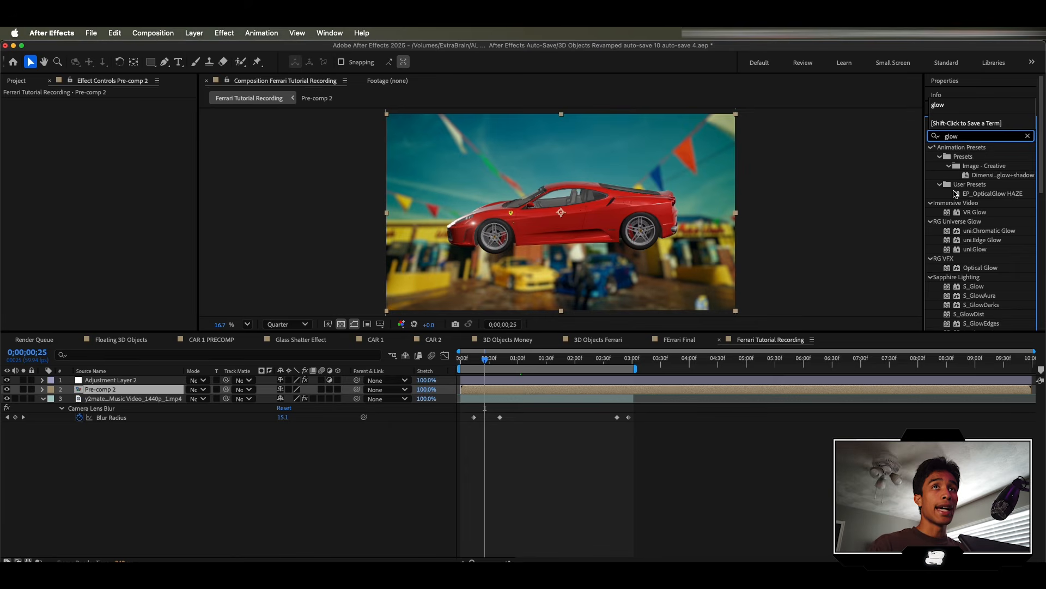
pyautogui.scroll(-10, 975, 164)
pyautogui.click(995, 140)
pyautogui.moveTo(548, 348); pyautogui.dragTo(546, 392)
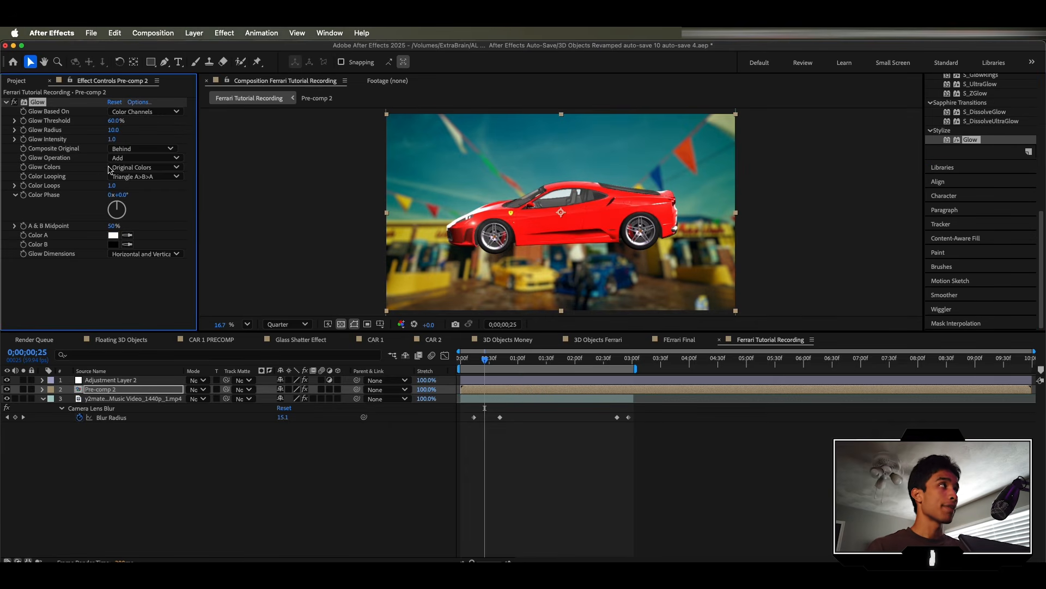
# Set the flare's starting Brightness to 0%, and the Glow's Radius to 128, Threshold to 65.5% and Intensity to 0.8
pyautogui.moveTo(114, 133); pyautogui.dragTo(200, 121)
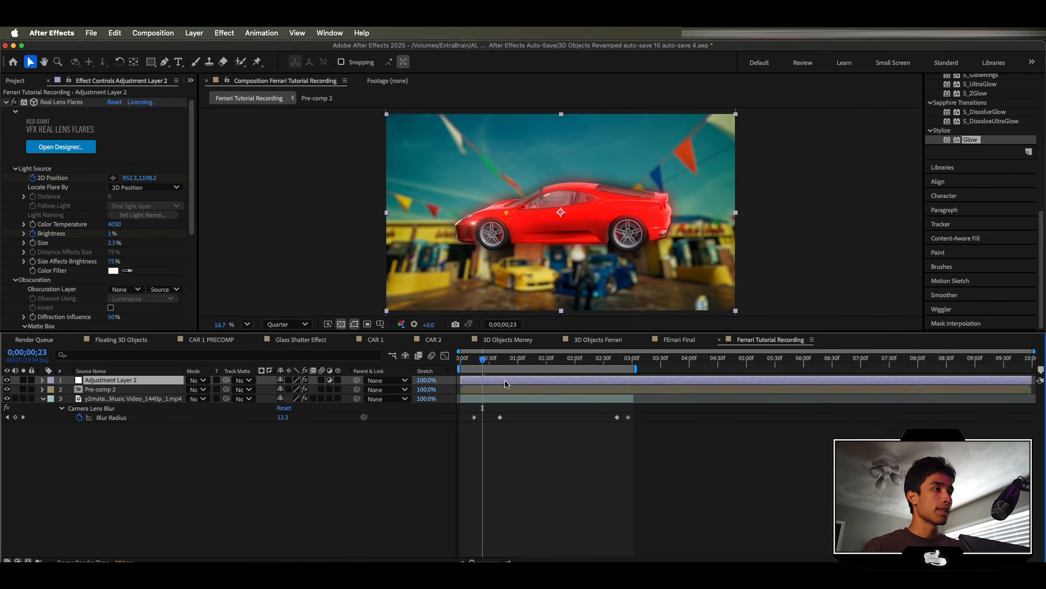
pyautogui.press('u')
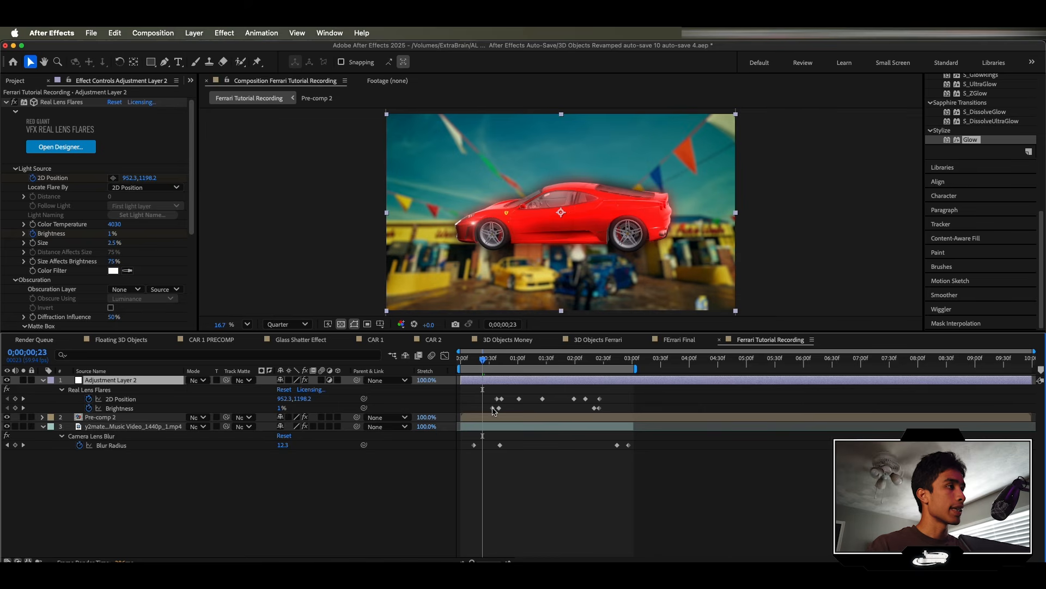
pyautogui.click(488, 401)
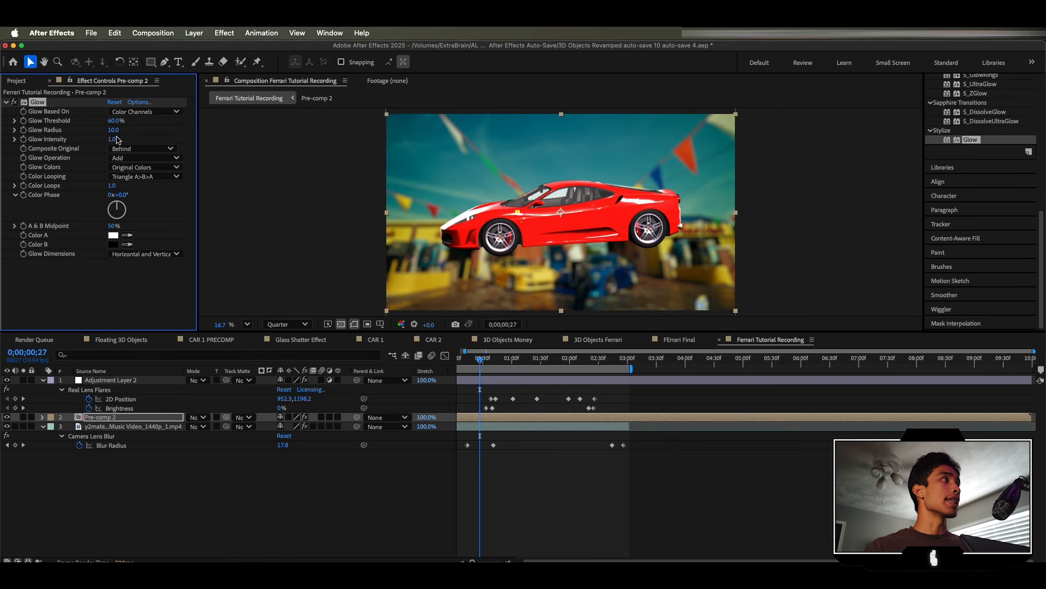
pyautogui.moveTo(116, 120); pyautogui.dragTo(166, 119)
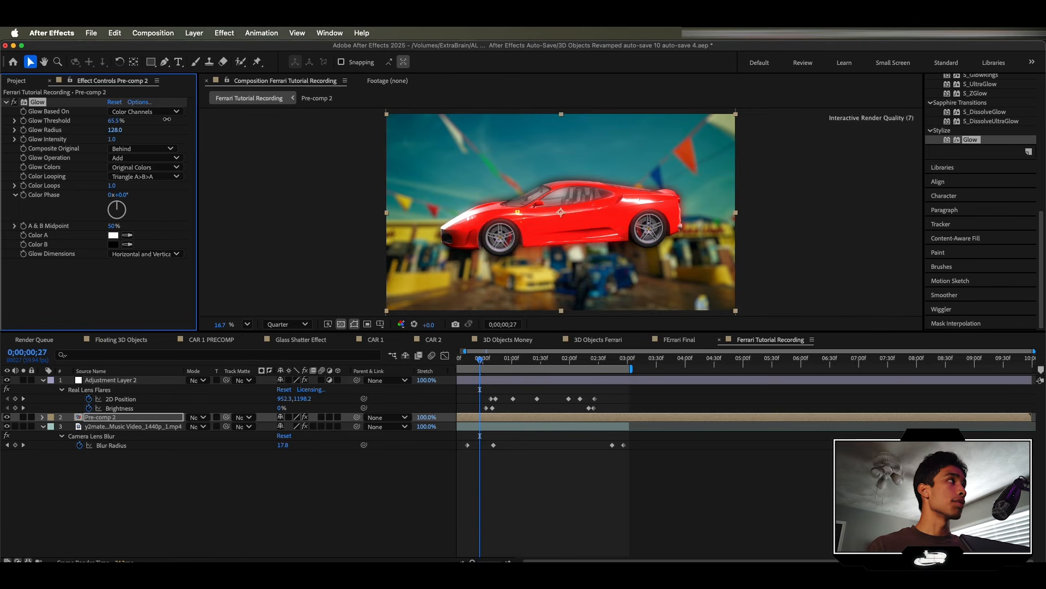
pyautogui.moveTo(111, 140); pyautogui.dragTo(111, 140)
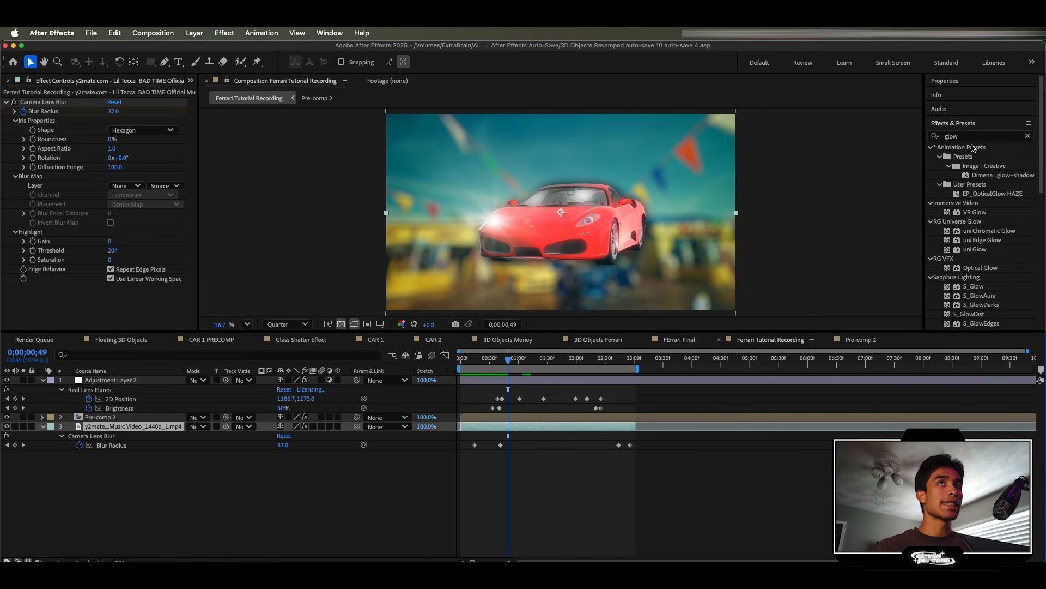
# Find the S_BlurMotion effect, apply it to Pre-comp 2, and inspect its From Z Dist value
pyautogui.click(970, 137)
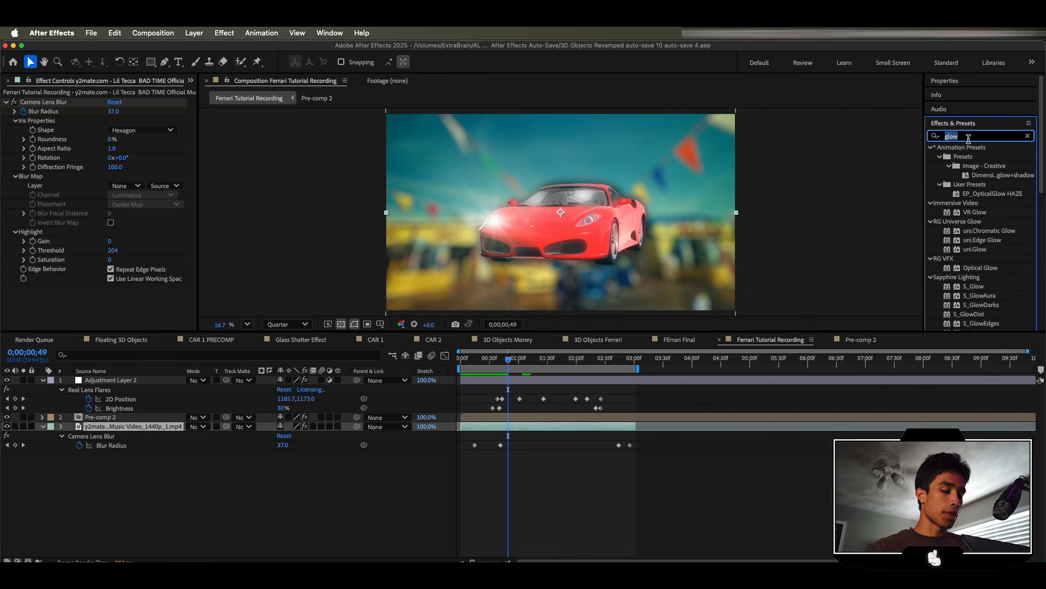
pyautogui.write('motio')
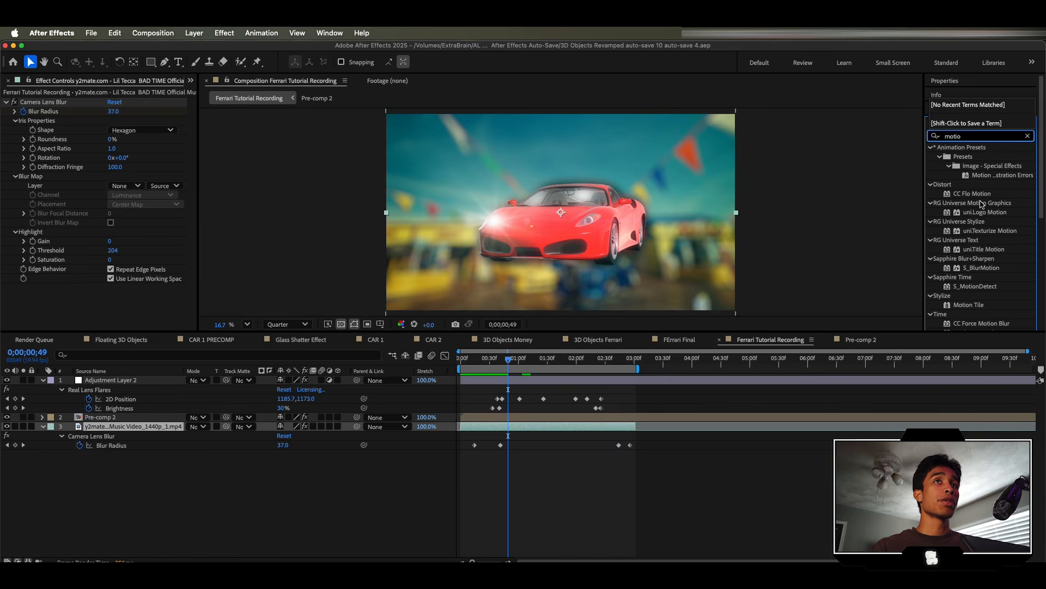
pyautogui.moveTo(981, 267); pyautogui.dragTo(548, 424)
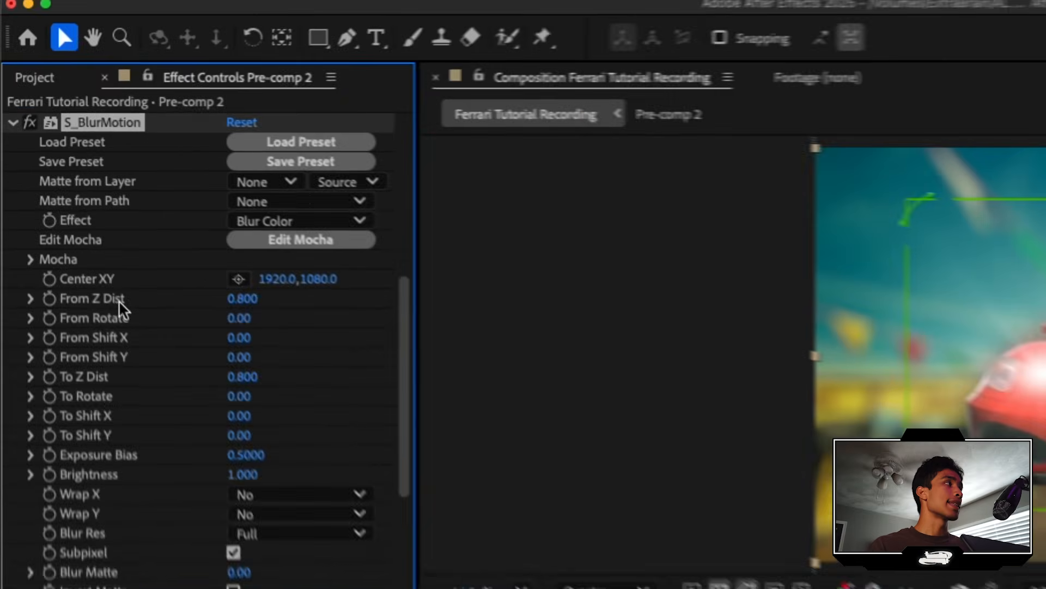
pyautogui.click(254, 301)
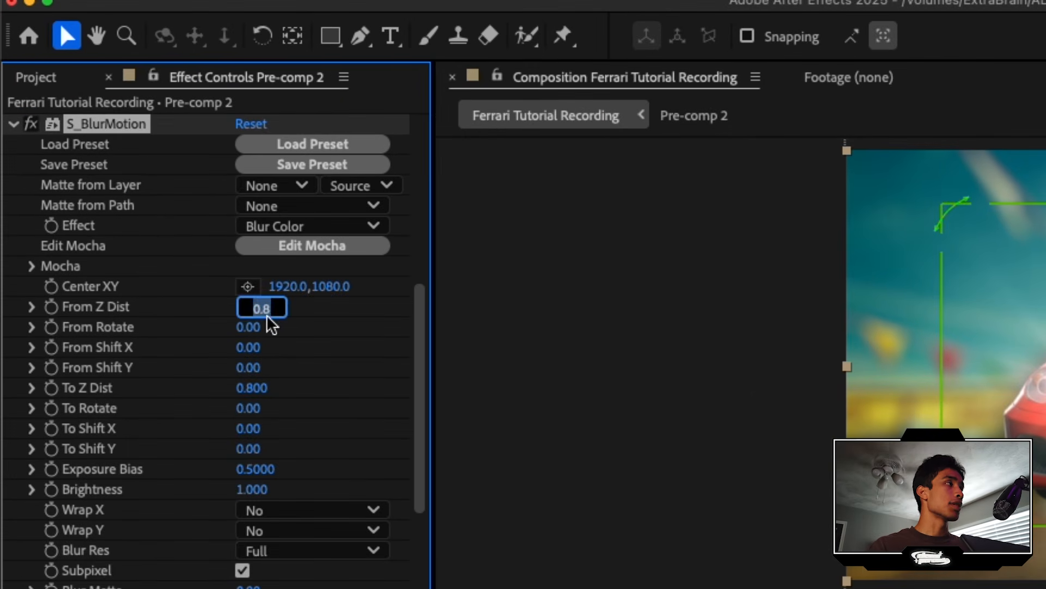
pyautogui.click(348, 310)
# Start keyframing S_BlurMotion's From Z Dist at 0.8 and From Rotate at 0 on Pre-comp 2 at 0;00;00;26
pyautogui.moveTo(555, 367); pyautogui.dragTo(661, 366)
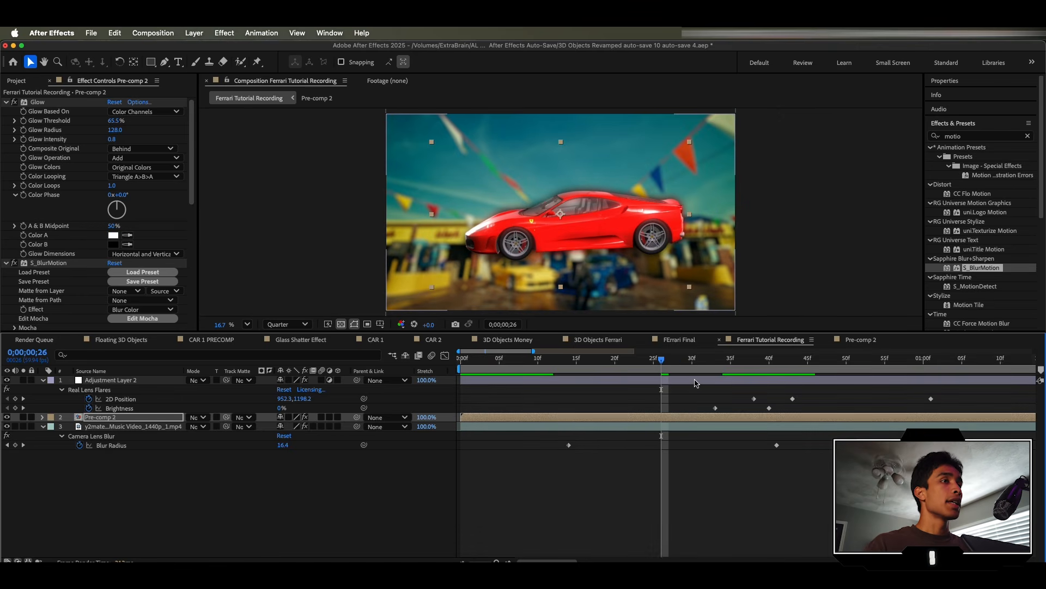
pyautogui.click(695, 381)
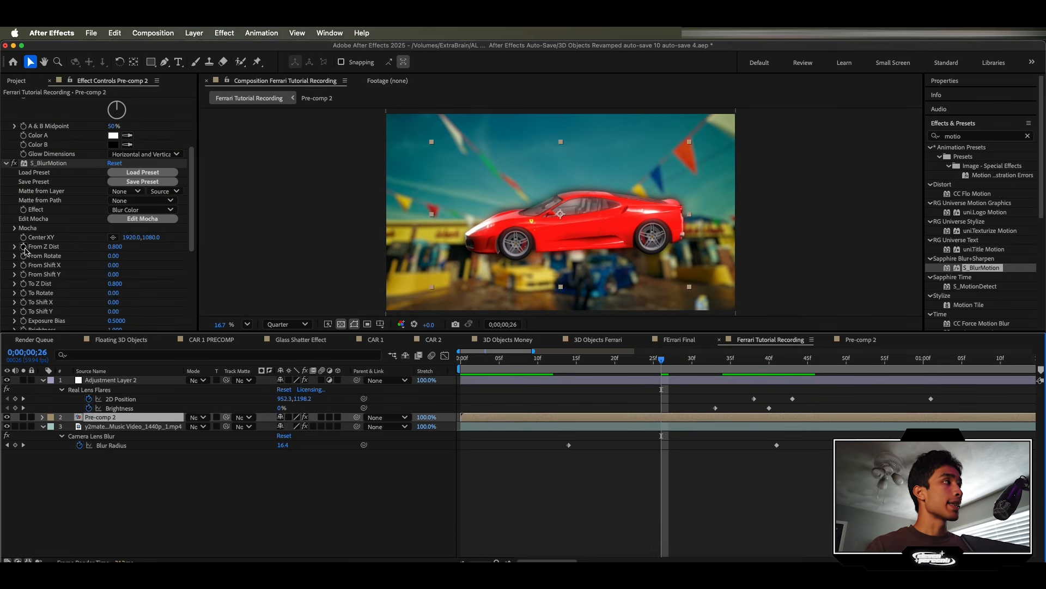
pyautogui.click(23, 248)
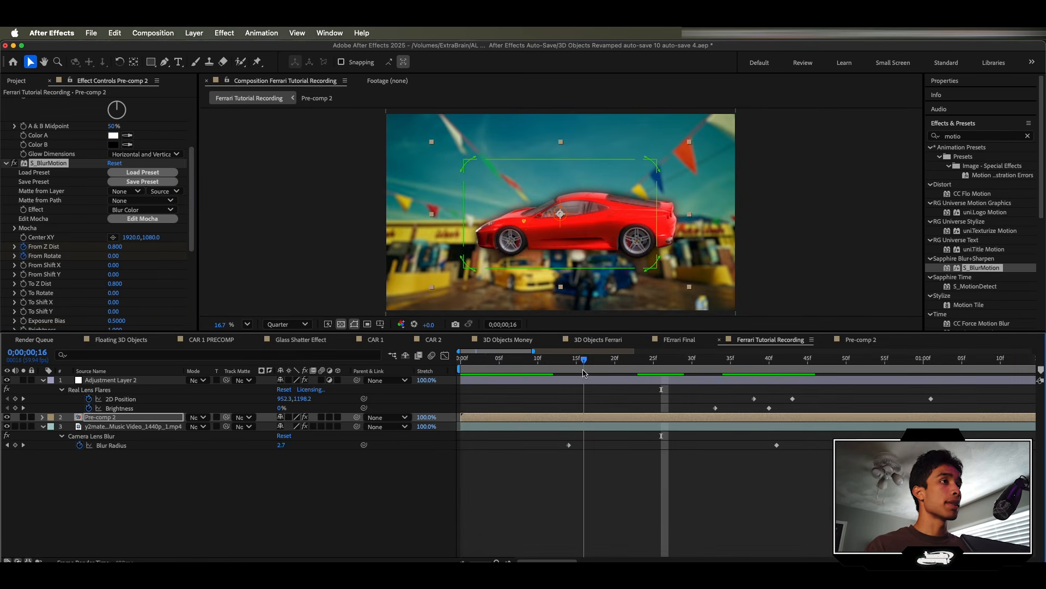
# Keyframe S_BlurMotion's From Z Dist at 1 and From Rotate at 19 at 0;00;00;05, and preview the car's entrance
pyautogui.click(483, 363)
pyautogui.moveTo(486, 364); pyautogui.dragTo(499, 361)
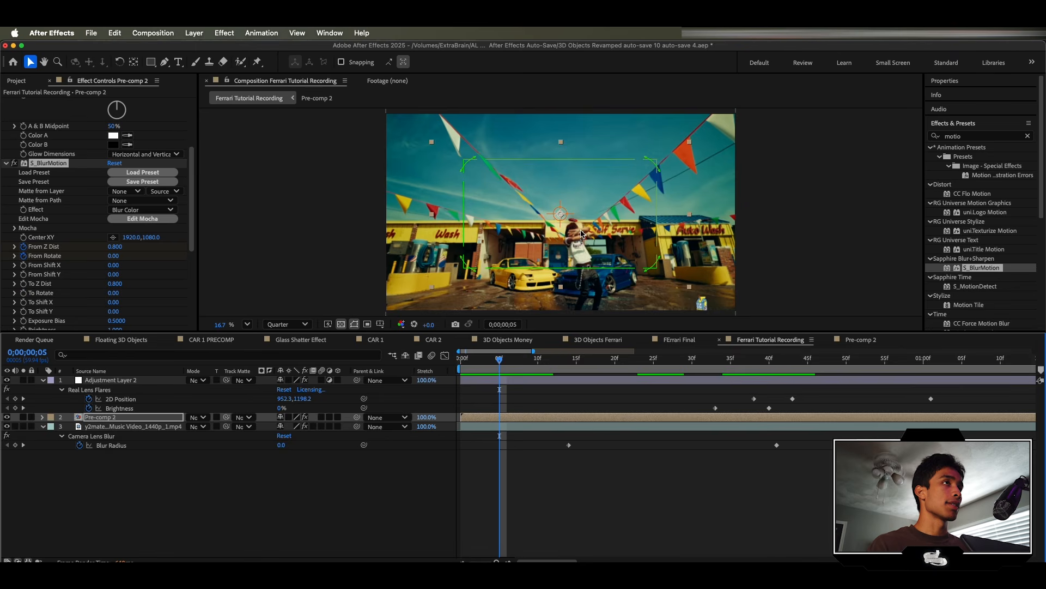
pyautogui.scroll(6, 581, 233)
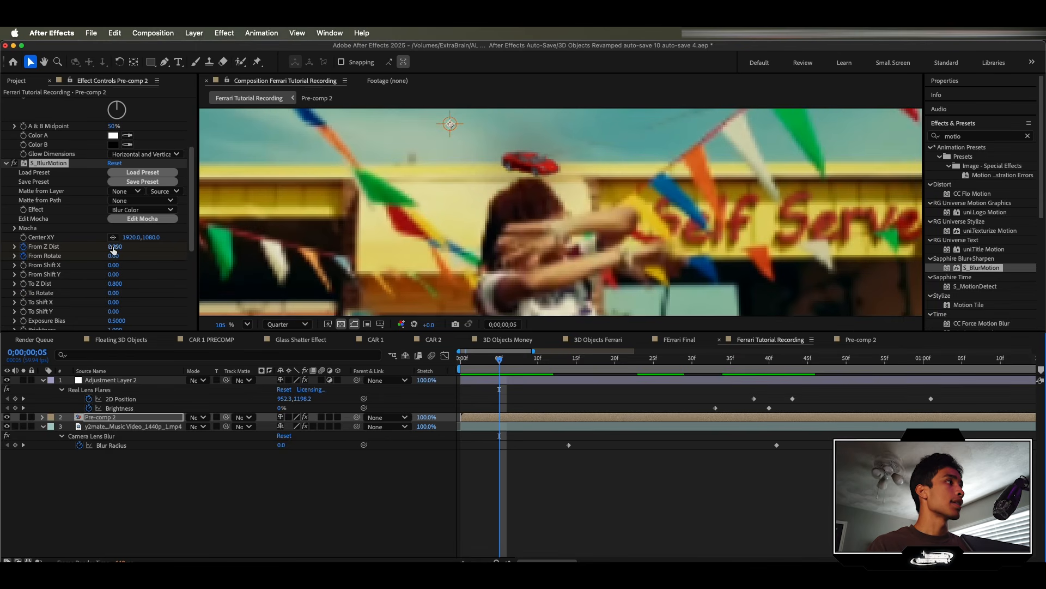
pyautogui.click(114, 247)
pyautogui.write('1')
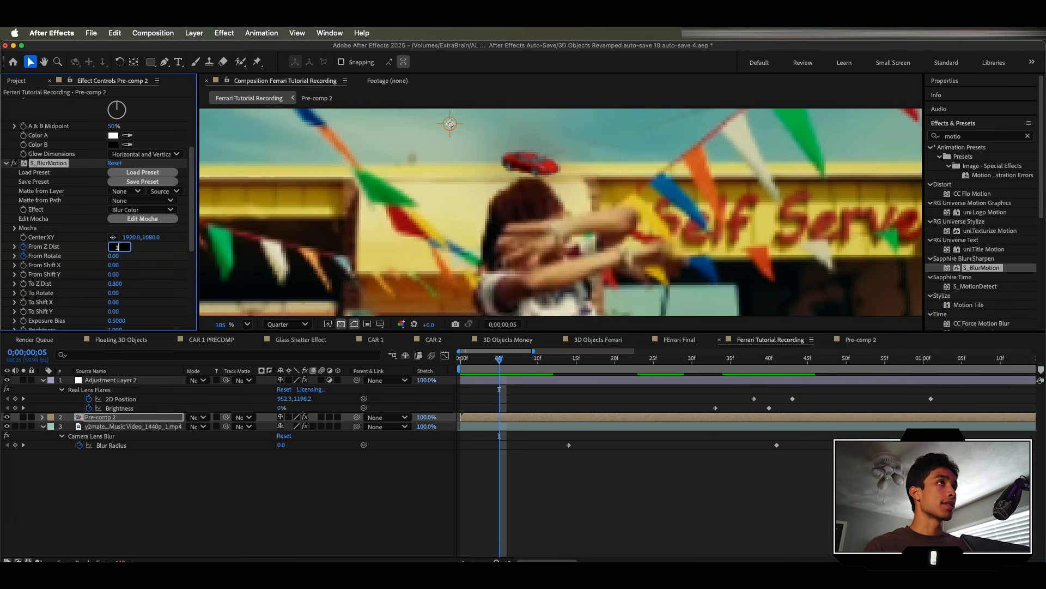
pyautogui.press('Return')
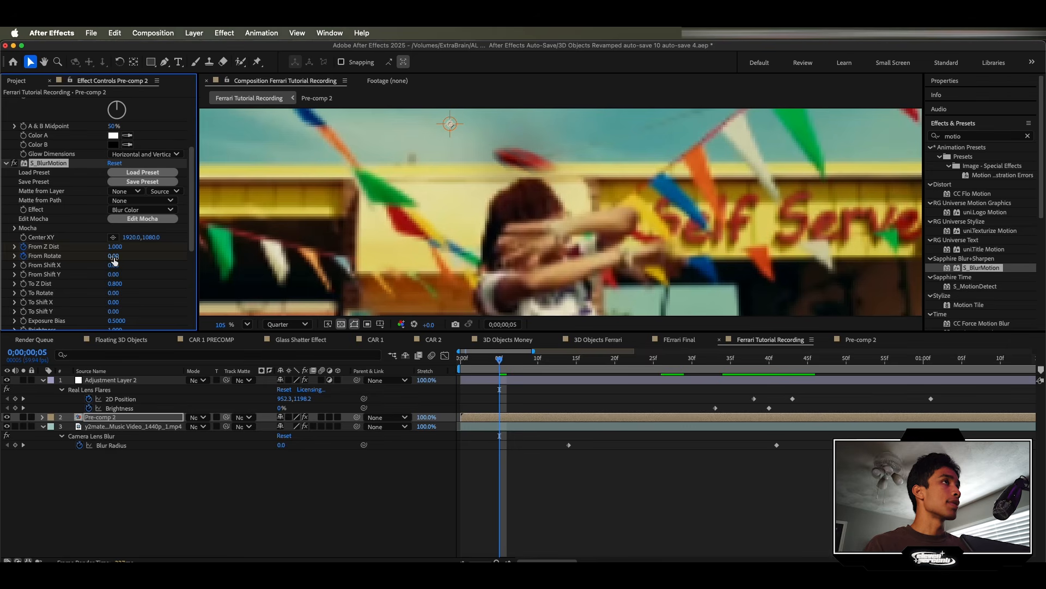
pyautogui.moveTo(112, 256); pyautogui.dragTo(123, 256)
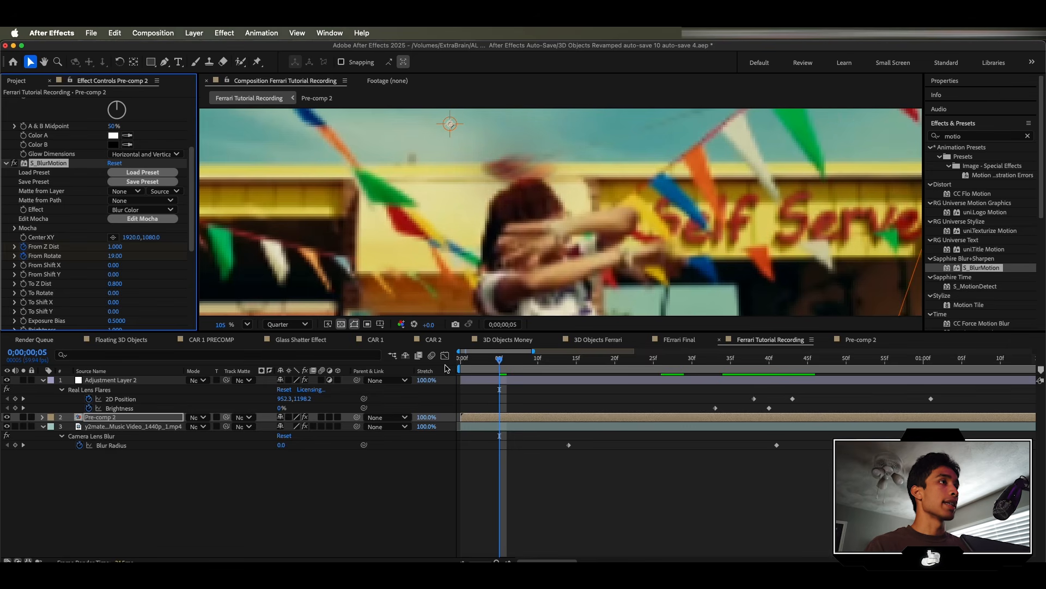
pyautogui.scroll(-6, 458, 260)
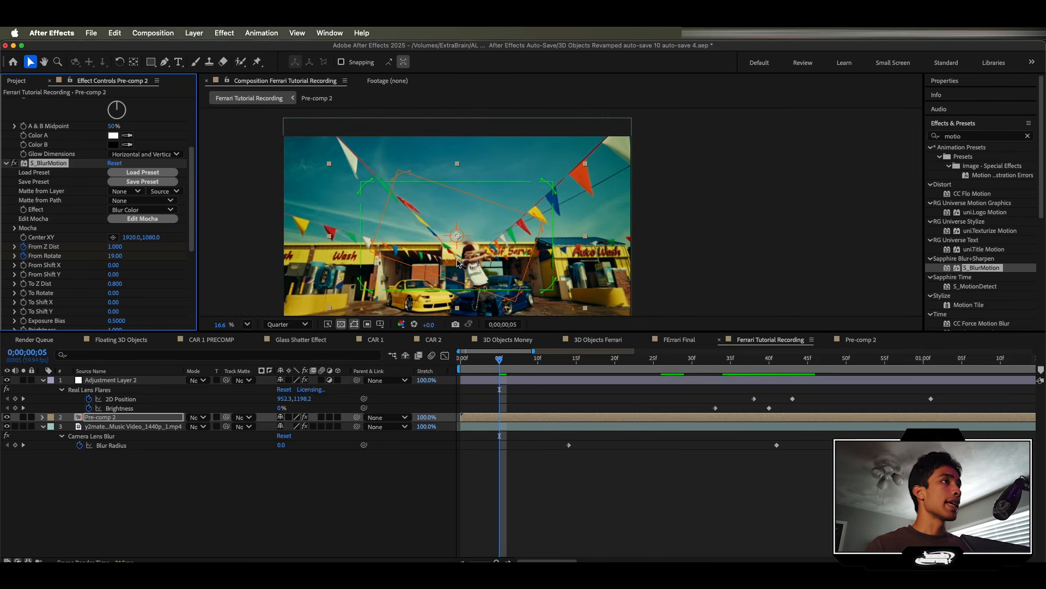
pyautogui.press('space')
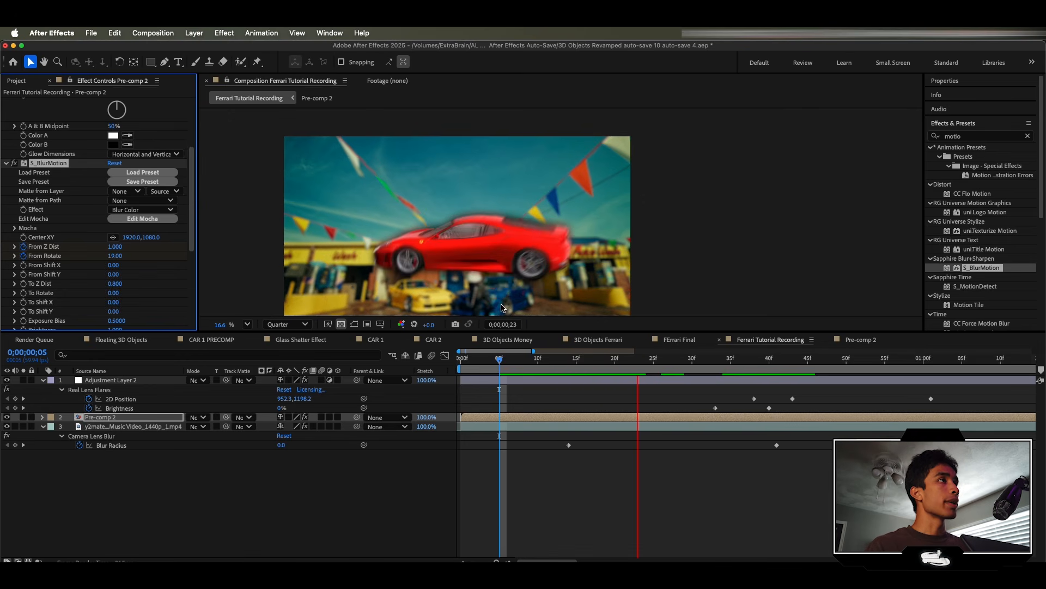
pyautogui.press('space')
# Collapse both effects on Pre-comp 2, move S_BlurMotion above Glow, and return the playhead to 0;00;00;02
pyautogui.scroll(5, 19, 170)
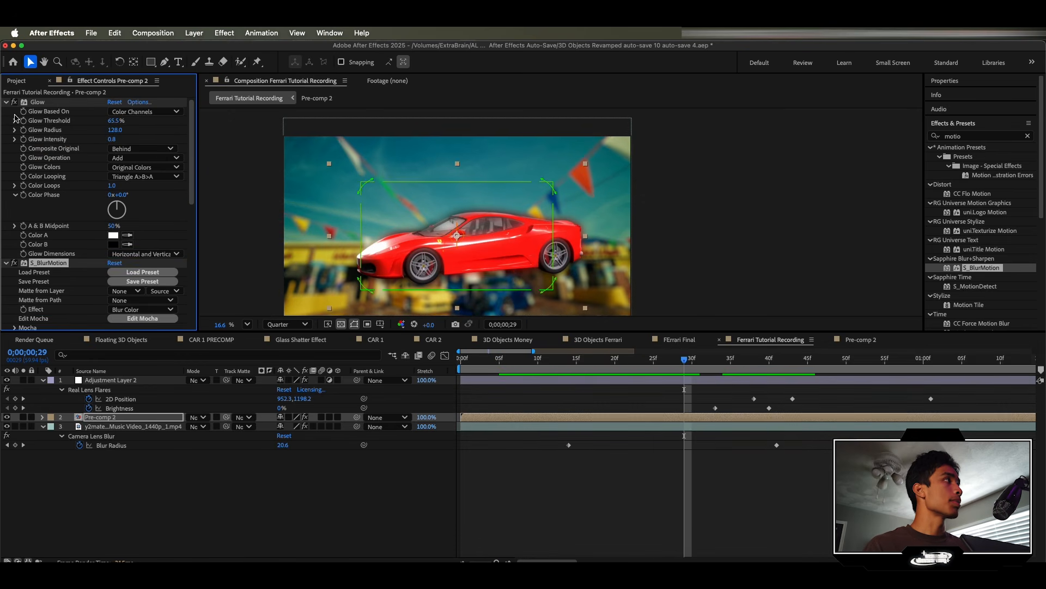
pyautogui.click(6, 102)
pyautogui.click(6, 112)
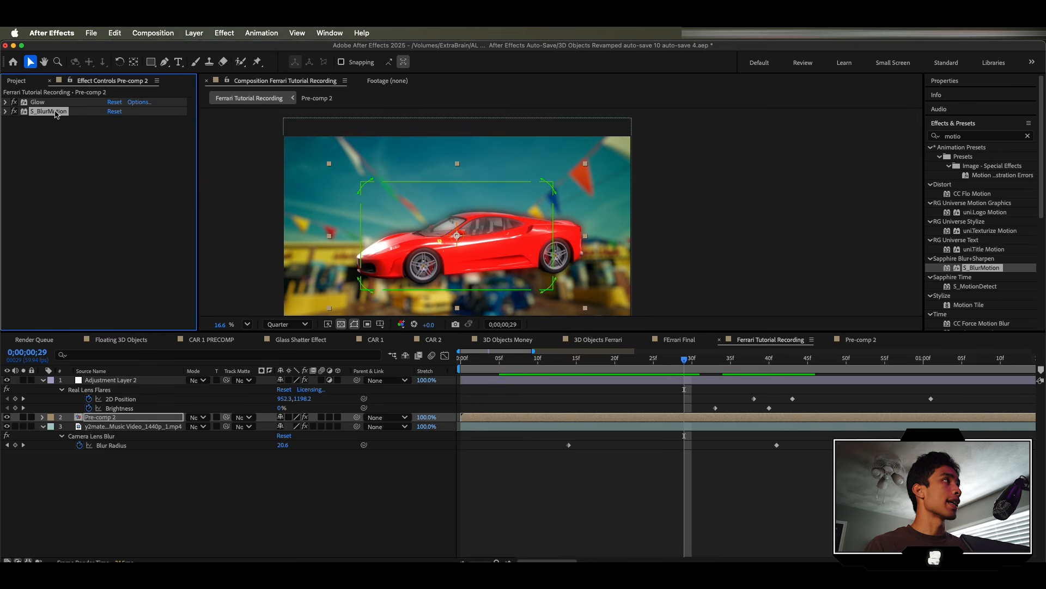
pyautogui.moveTo(57, 114); pyautogui.dragTo(51, 100)
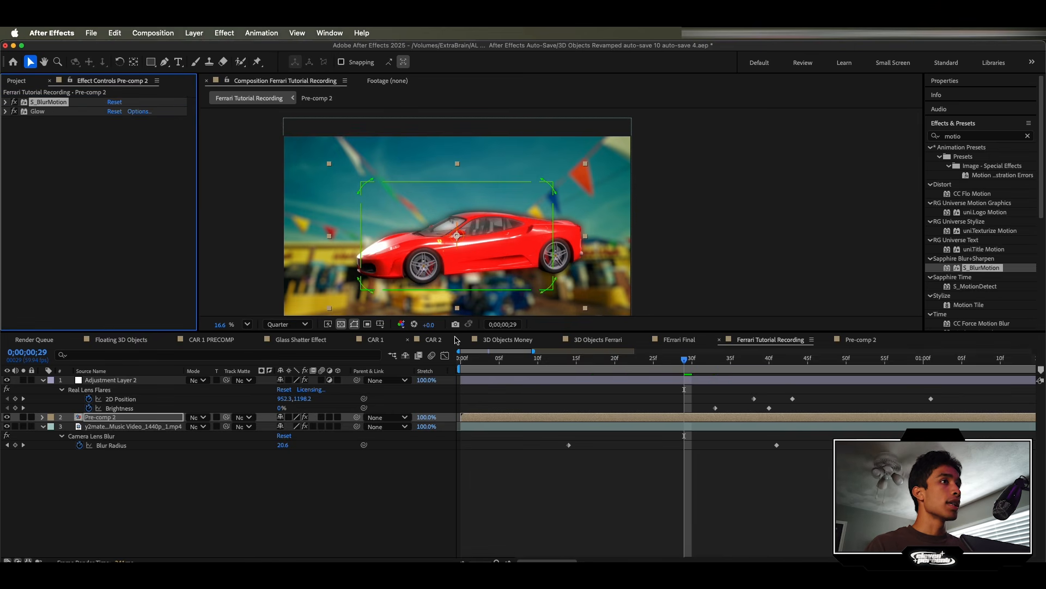
pyautogui.moveTo(682, 361); pyautogui.dragTo(479, 362)
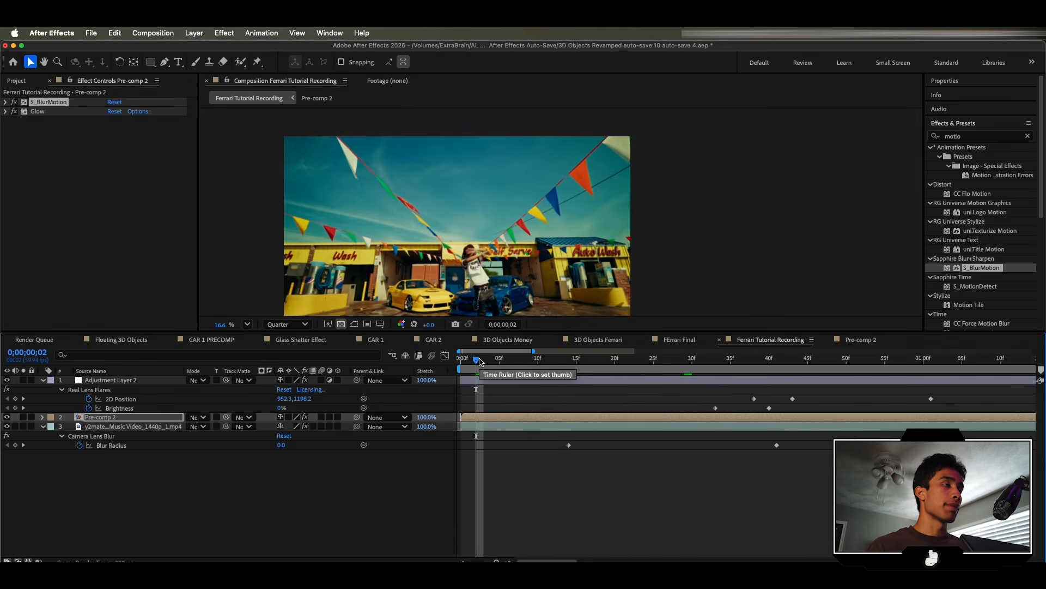